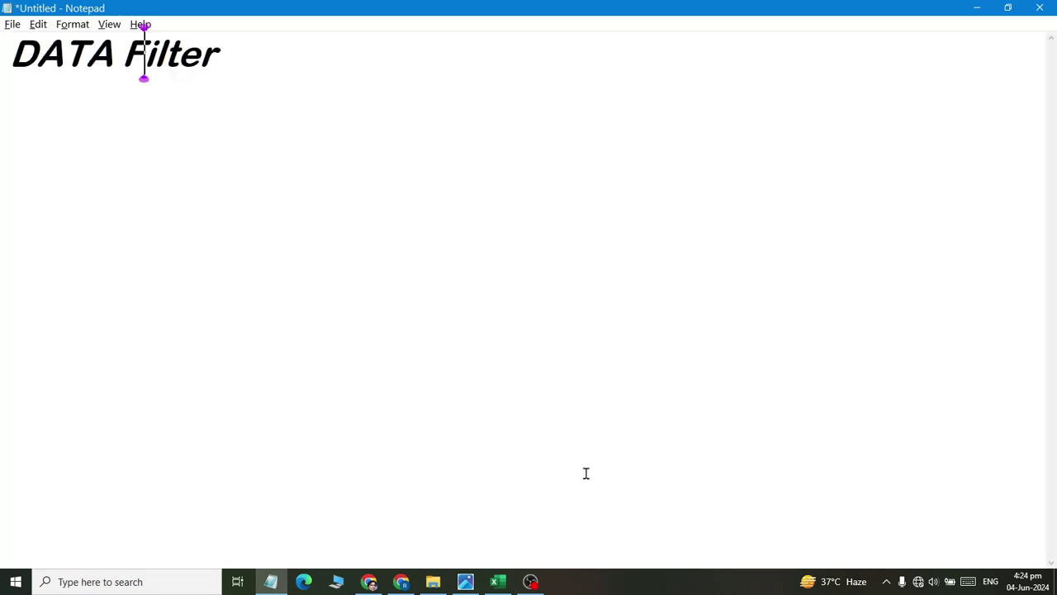
Select the whole DATA Filter title in Notepad, then switch to the SalesProgress workbook in Excel.
key("ctrl+a")
key("alt+Tab")
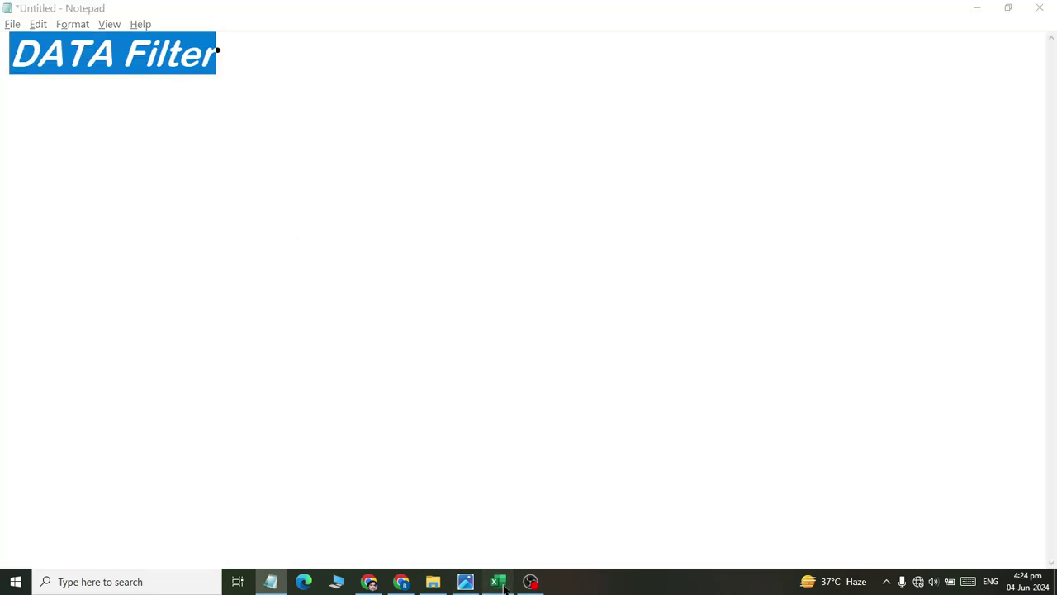
left_click_drag(284, 373, 4, 356)
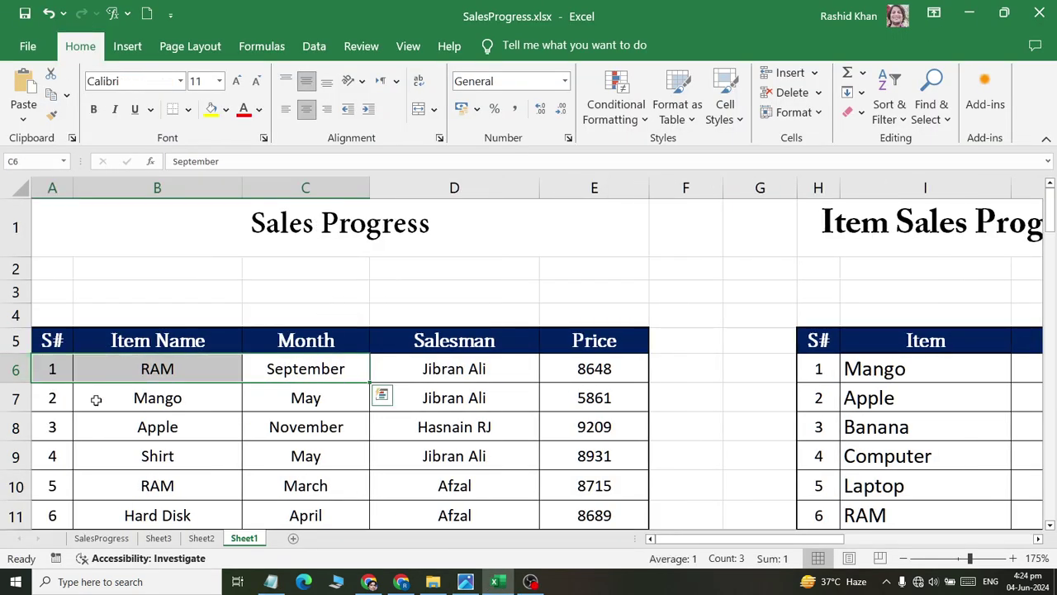
Turn on Data Filter for the Sales Progress table, toggling it off and back on.
left_click(132, 421)
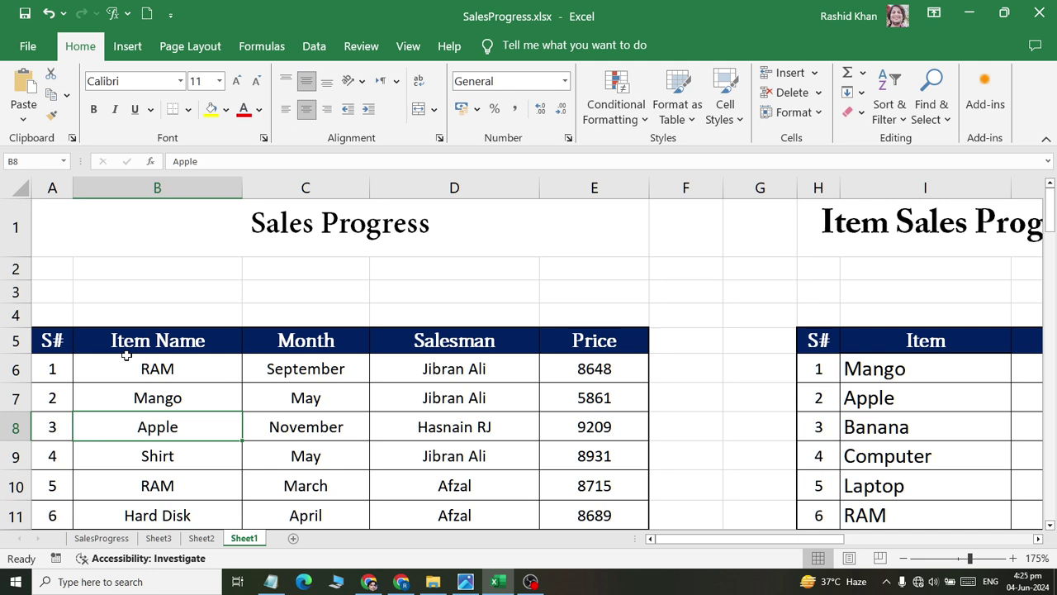
left_click(315, 48)
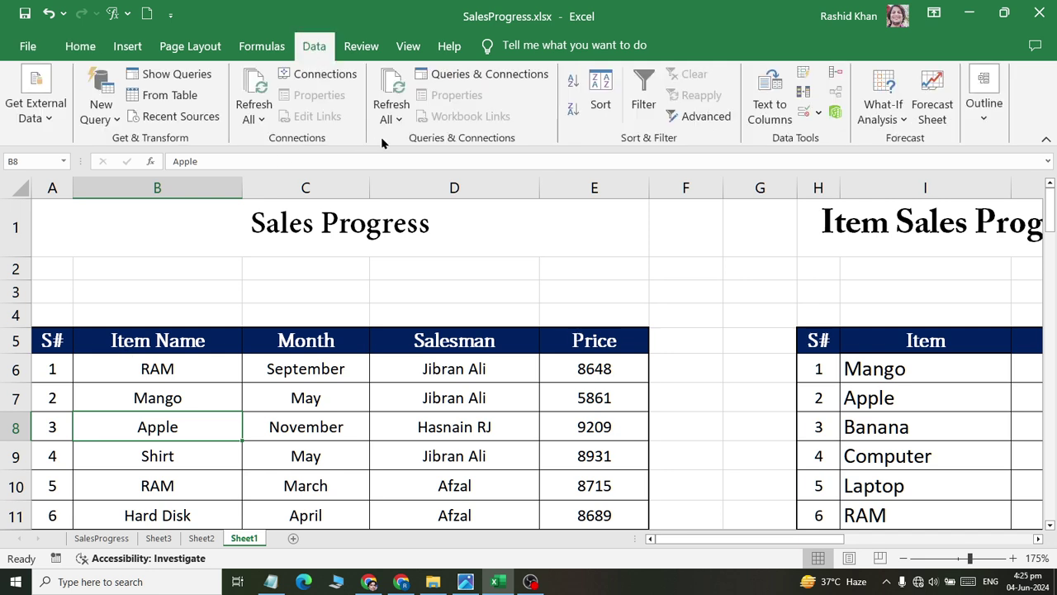
left_click(642, 110)
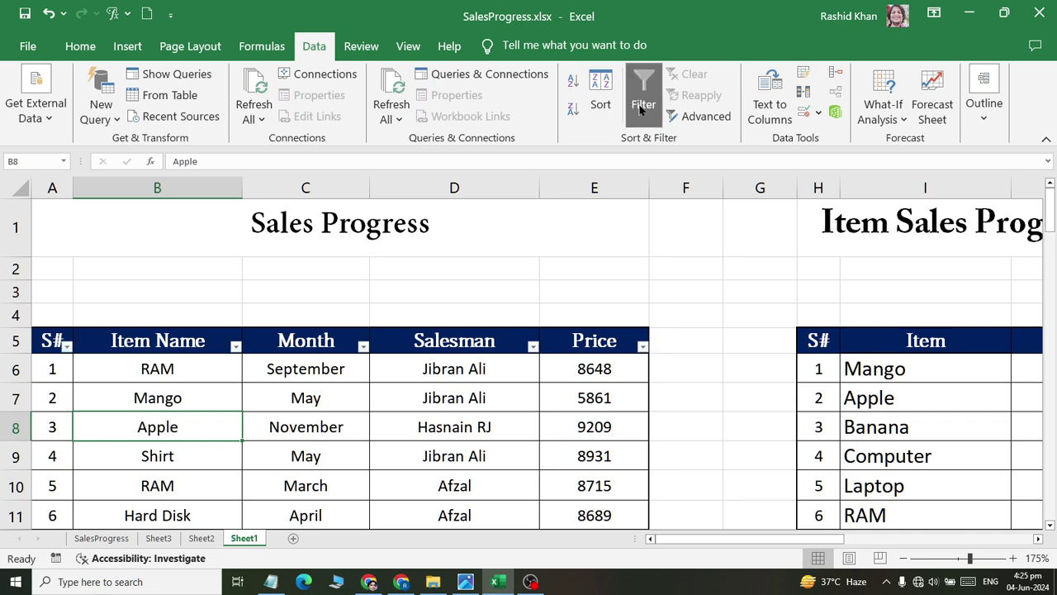
scroll(186, 458, "up", 1, "ctrl")
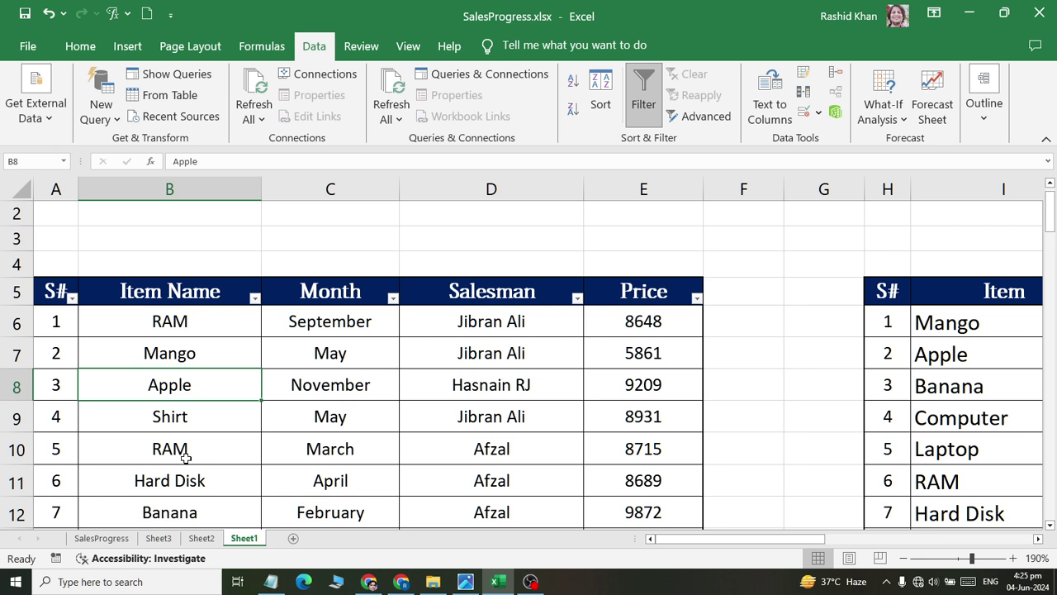
left_click(643, 93)
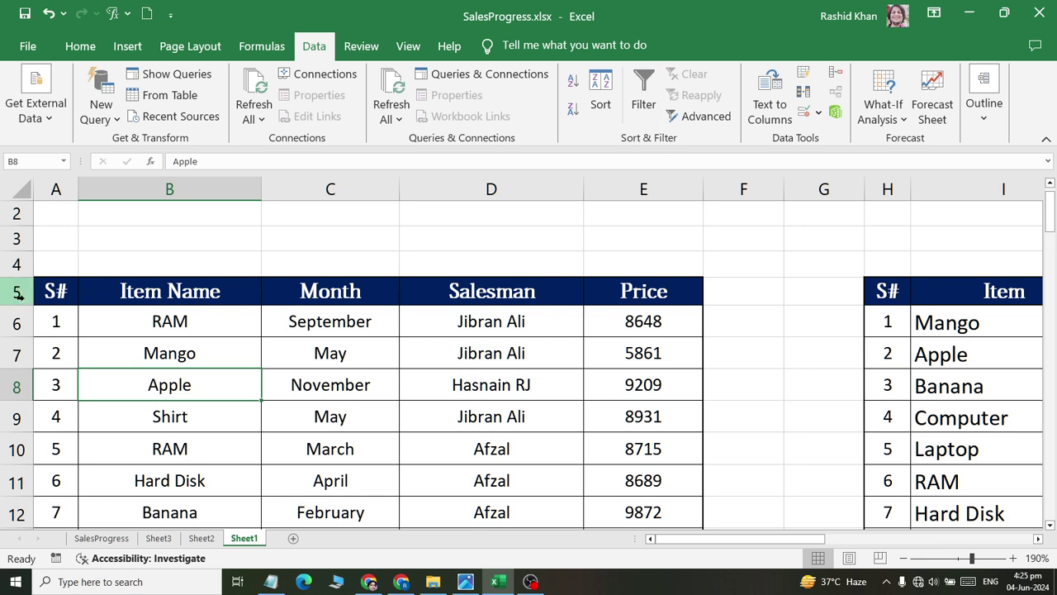
left_click(643, 92)
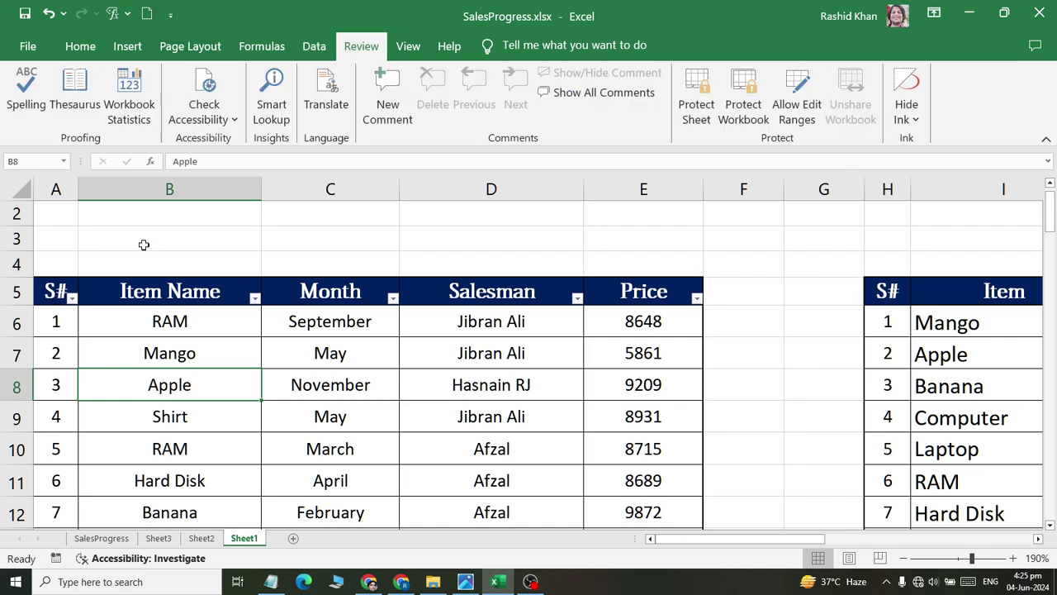
Return to the Home tab and select the Shirt cell in column B.
scroll(144, 242, "down", 5)
scroll(158, 281, "up", 6)
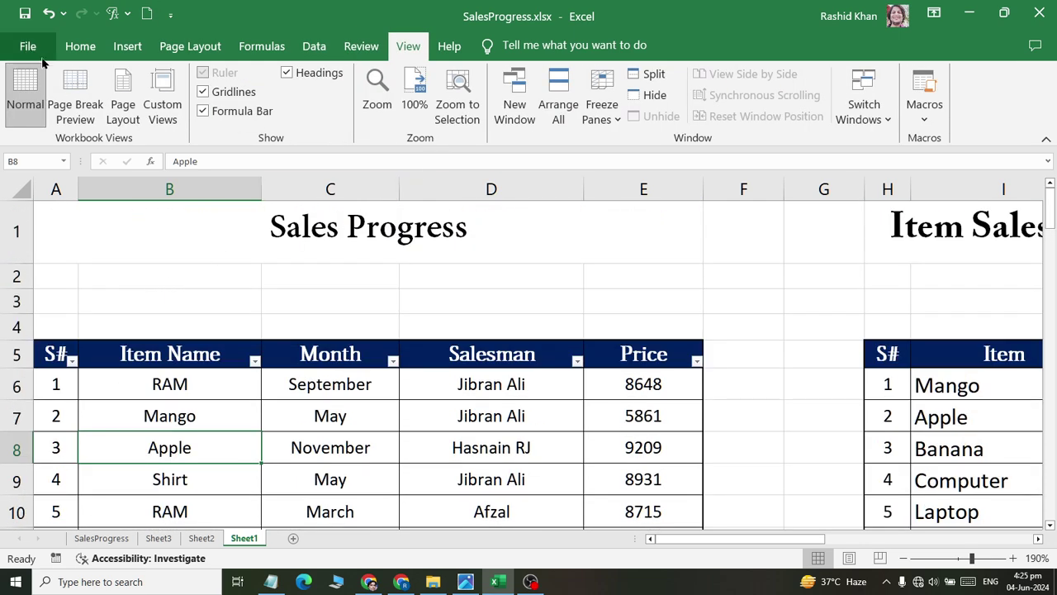
left_click(80, 46)
scroll(149, 285, "down", 4)
scroll(150, 288, "up", 4)
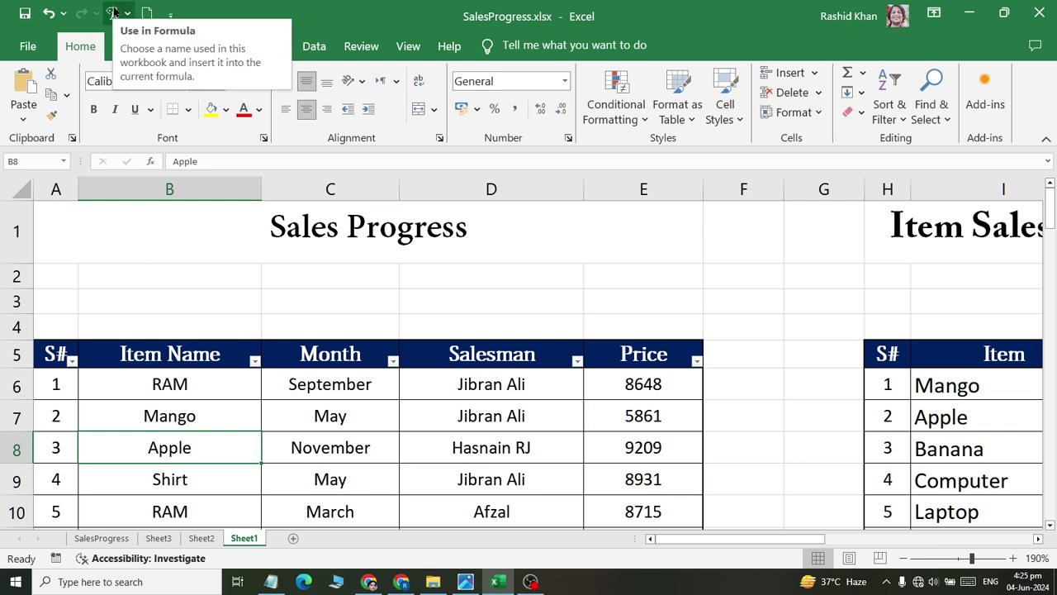
scroll(342, 200, "down", 3)
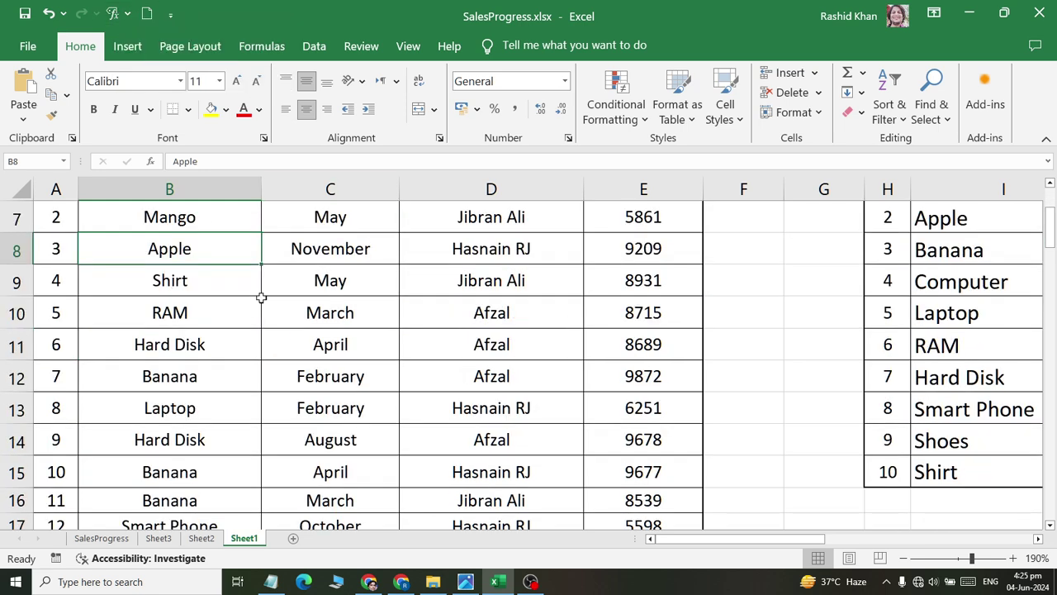
left_click(231, 248)
scroll(231, 289, "up", 3)
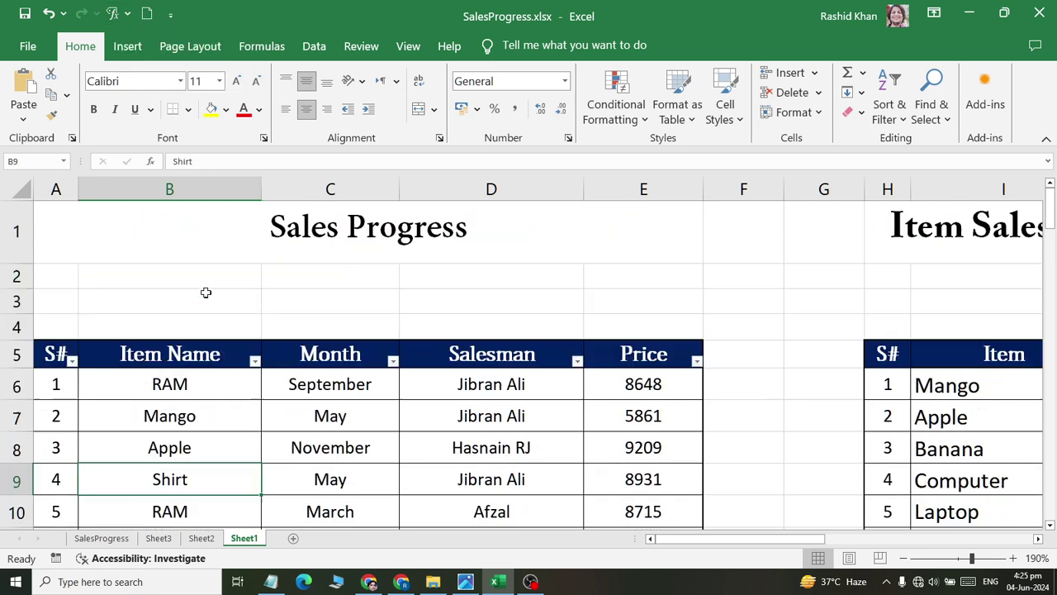
Filter Item Name to RAM only, showing 10 of 100 records.
left_click(254, 361)
mouse_move(250, 245)
left_mouse_down()
mouse_move(249, 299)
mouse_move(220, 228)
mouse_move(250, 306)
mouse_move(250, 227)
mouse_move(251, 291)
left_mouse_up()
left_click(54, 227)
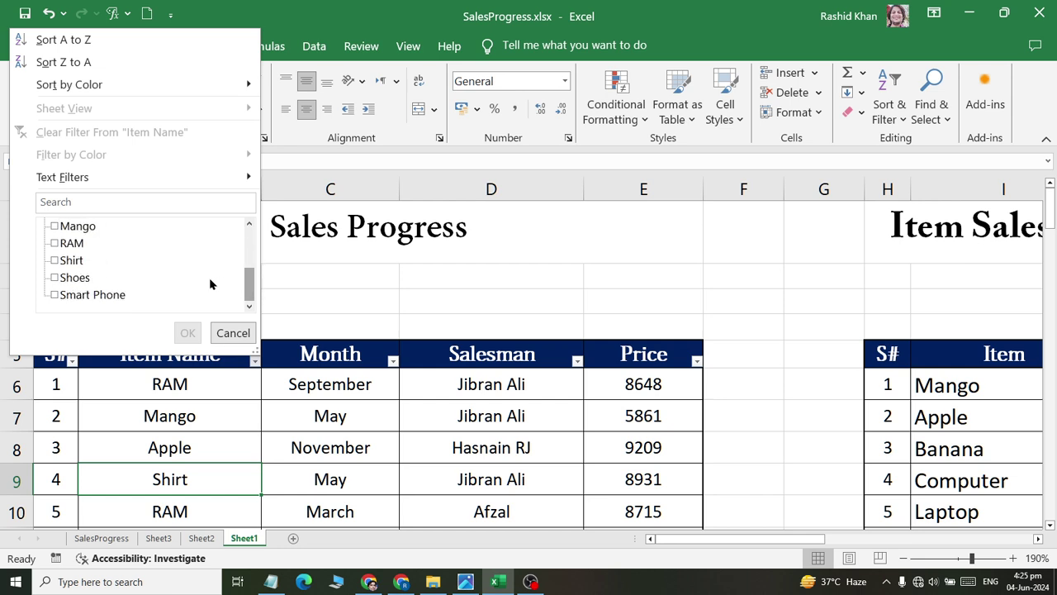
left_click(59, 243)
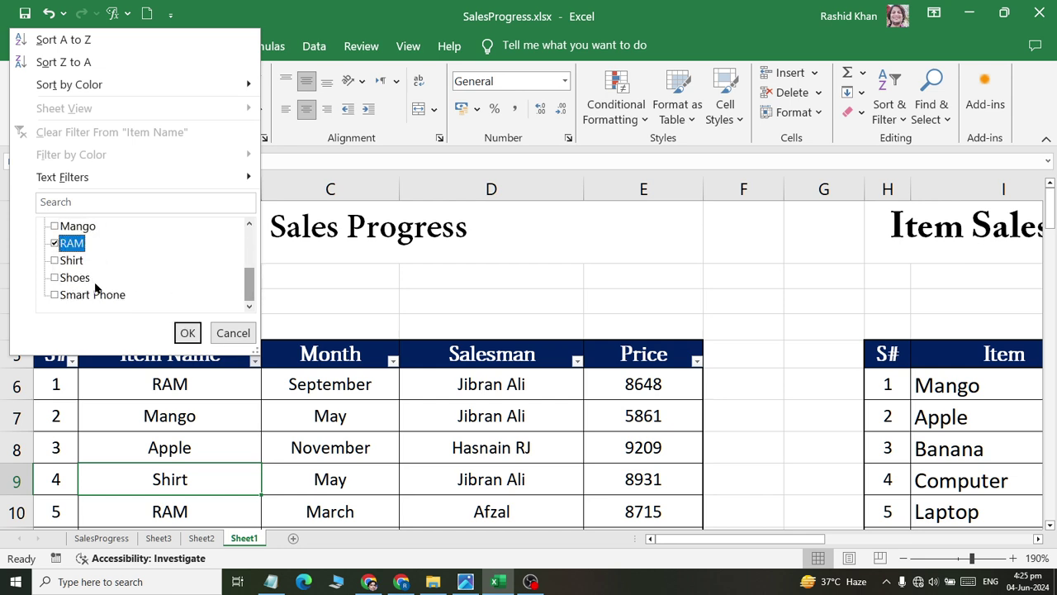
left_click(188, 333)
scroll(248, 413, "down", 3)
scroll(256, 421, "up", 2)
scroll(257, 423, "up", 1)
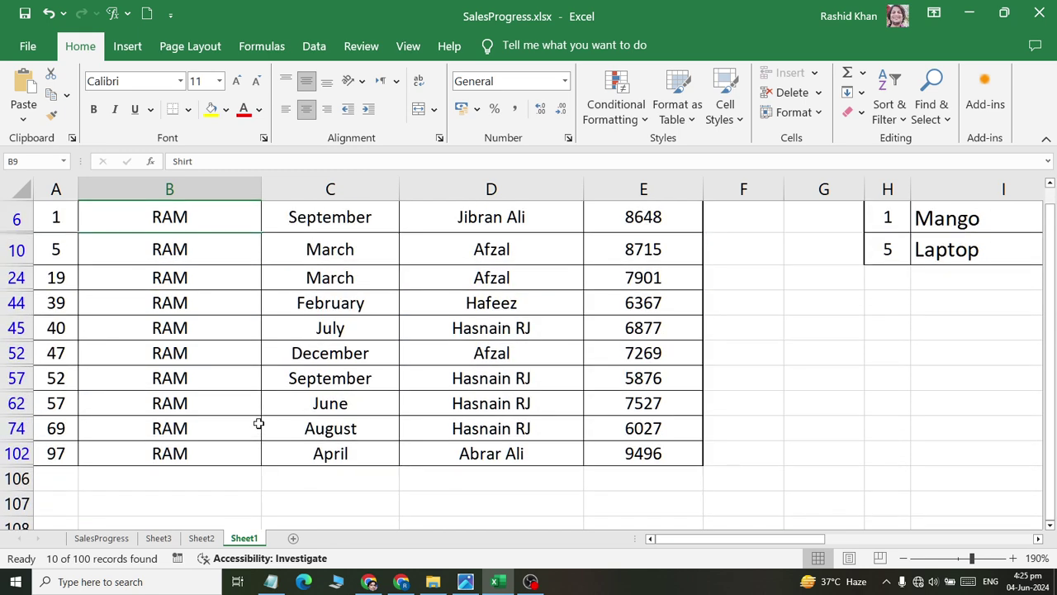
scroll(259, 423, "up", 1)
scroll(259, 423, "down", 1)
scroll(262, 412, "up", 2)
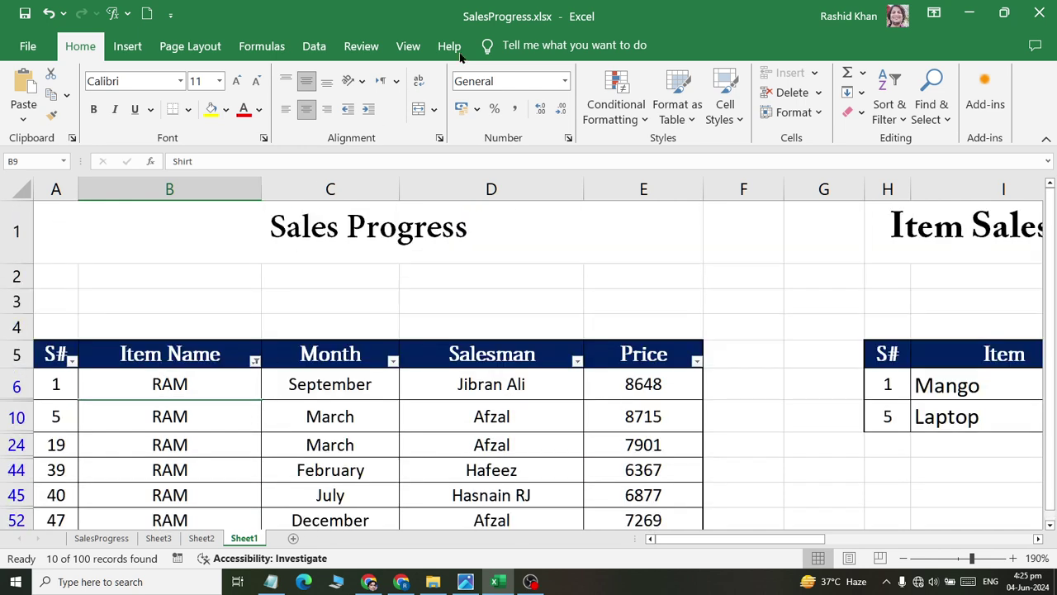
Clear the RAM filter so all rows show again.
left_click(314, 46)
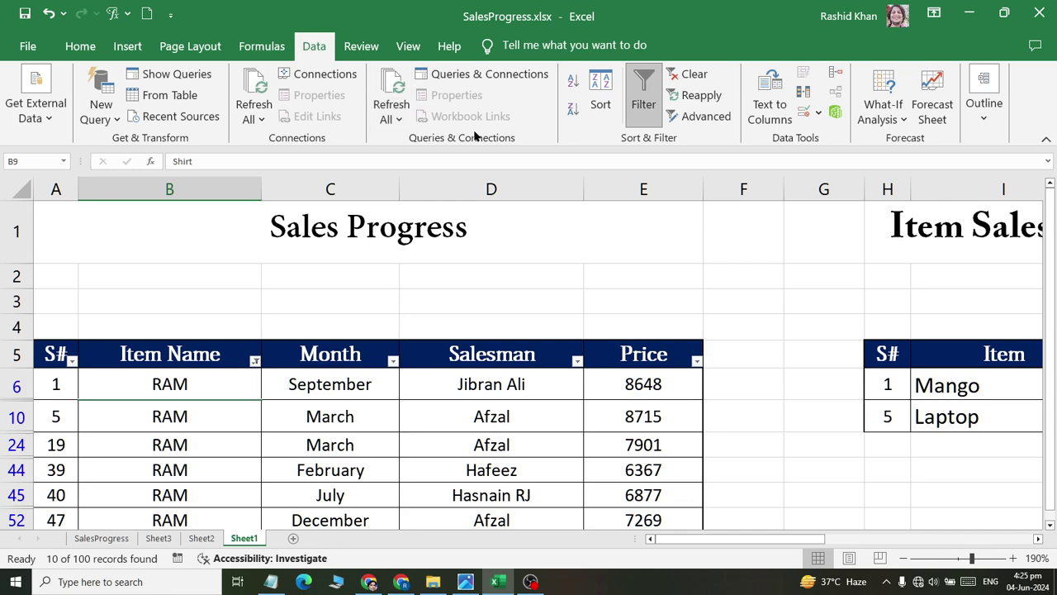
left_click(693, 74)
scroll(419, 388, "down", 8)
scroll(420, 388, "up", 4)
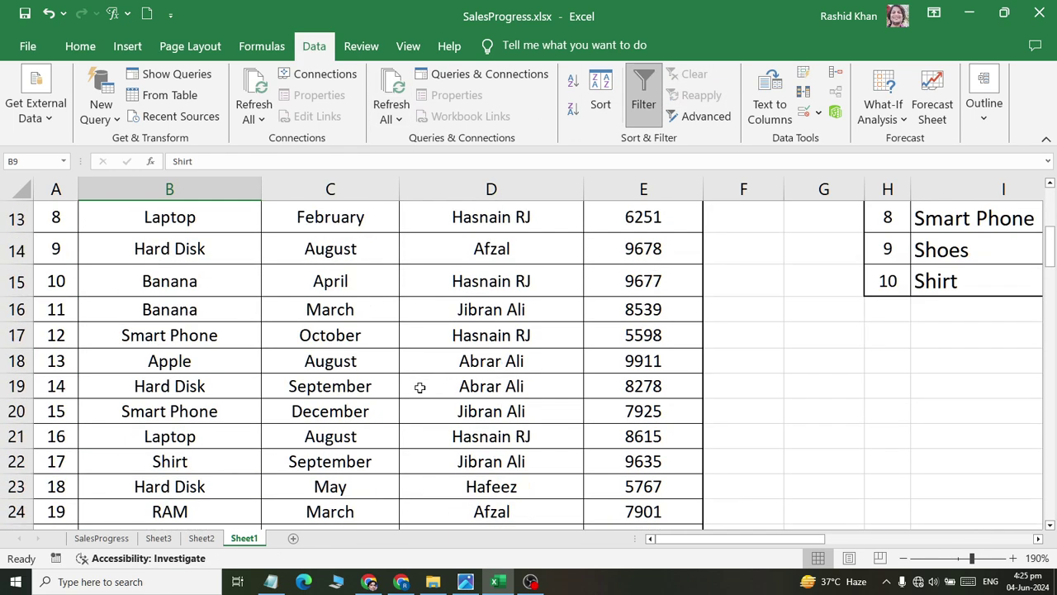
scroll(420, 388, "up", 4)
Filter the Month column to show only May and June, 15 of 100 records.
left_click(392, 361)
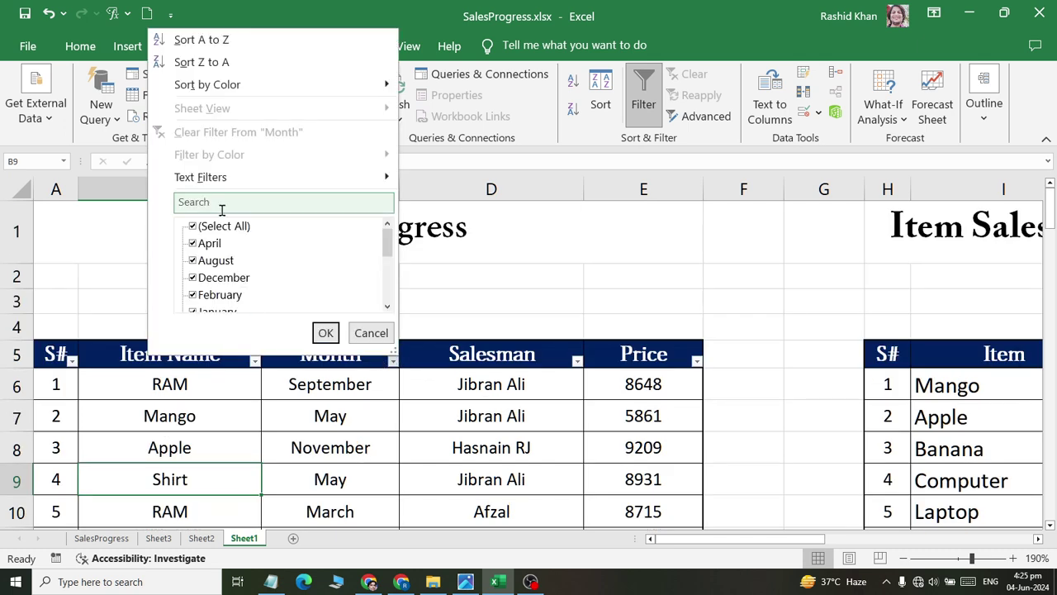
left_click(193, 226)
scroll(227, 279, "down", 1)
scroll(227, 278, "down", 1)
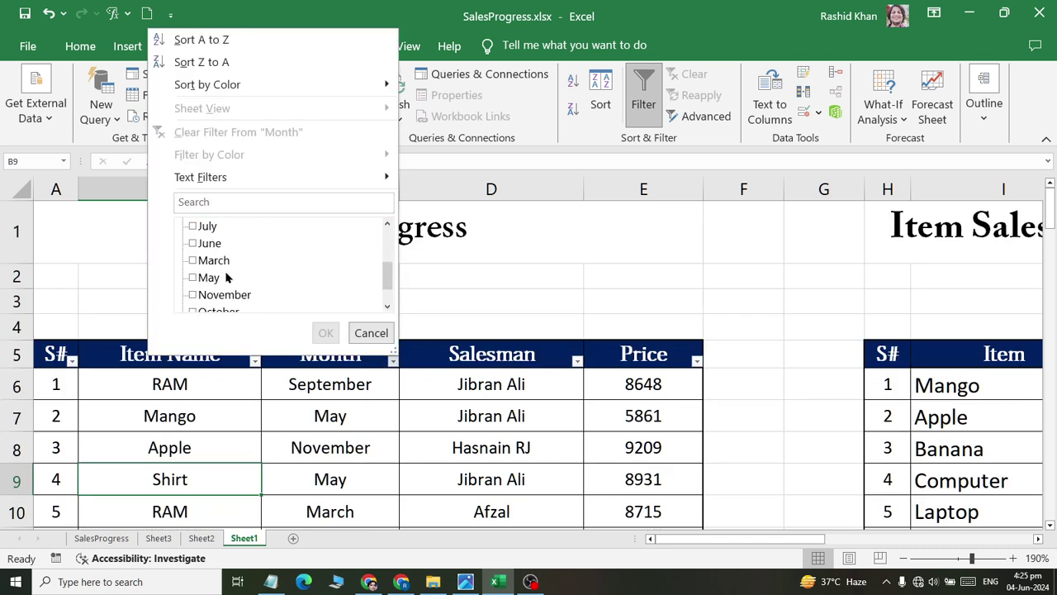
left_click(193, 243)
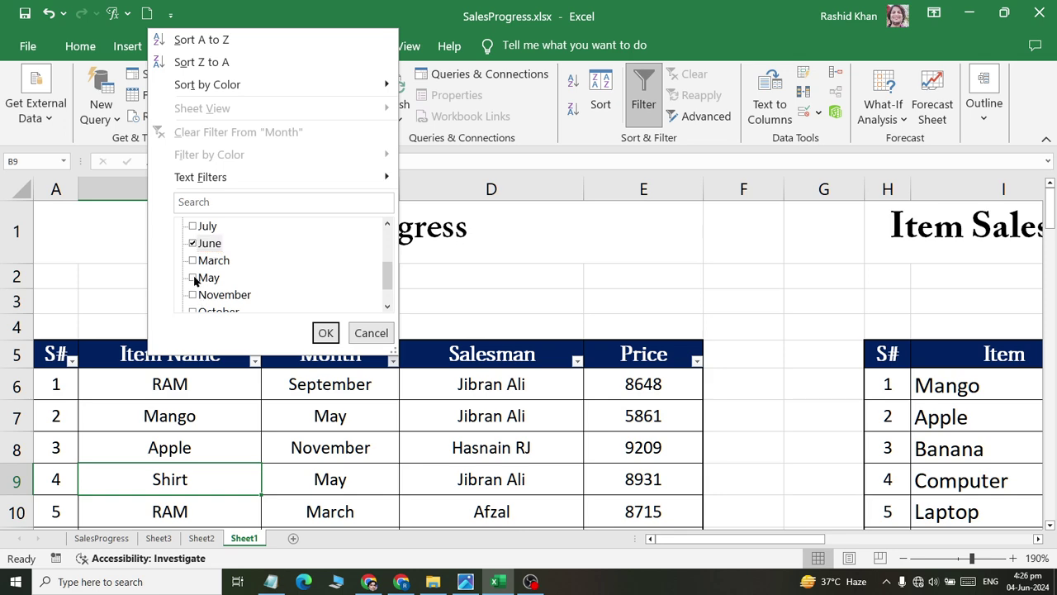
left_click(192, 278)
left_click(326, 332)
scroll(330, 363, "down", 3)
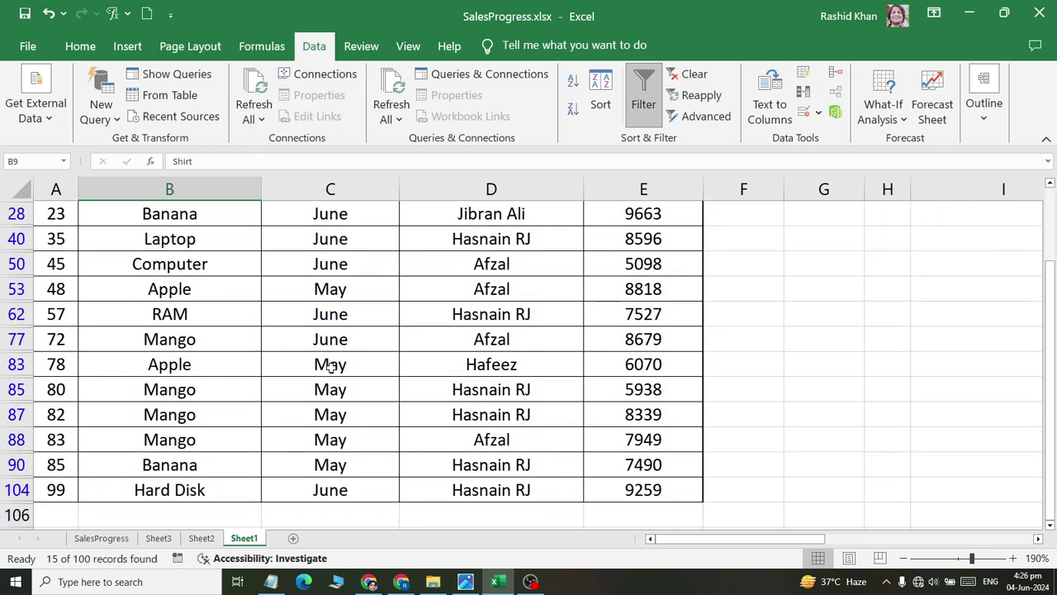
scroll(329, 374, "down", 2)
scroll(330, 374, "up", 4)
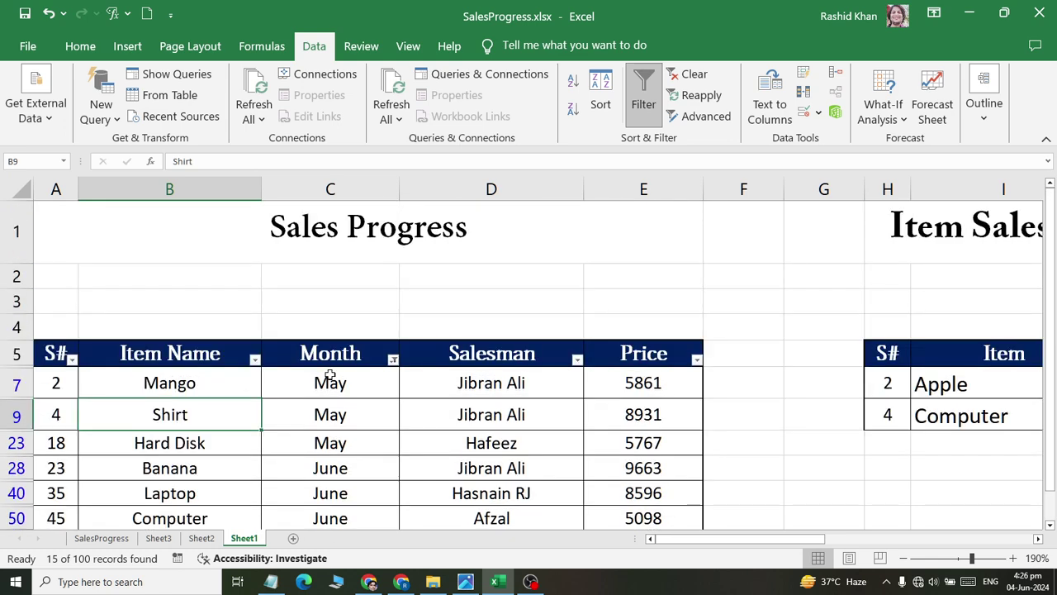
Clear the month filter to restore all rows and select the May cell C7.
left_click(689, 74)
scroll(388, 387, "down", 2)
scroll(389, 386, "up", 2)
left_click(325, 419)
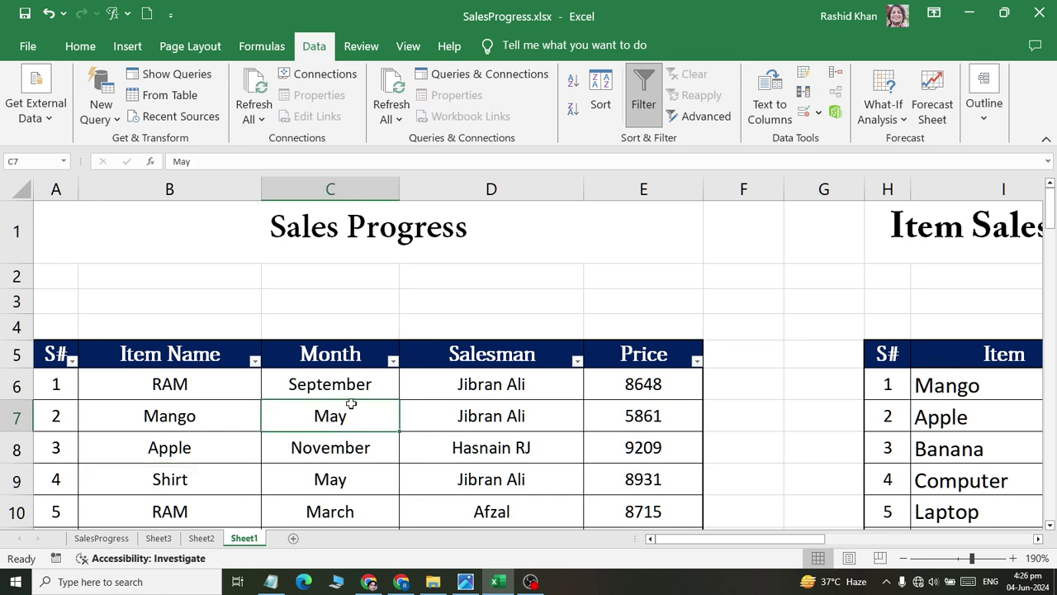
left_click(565, 407)
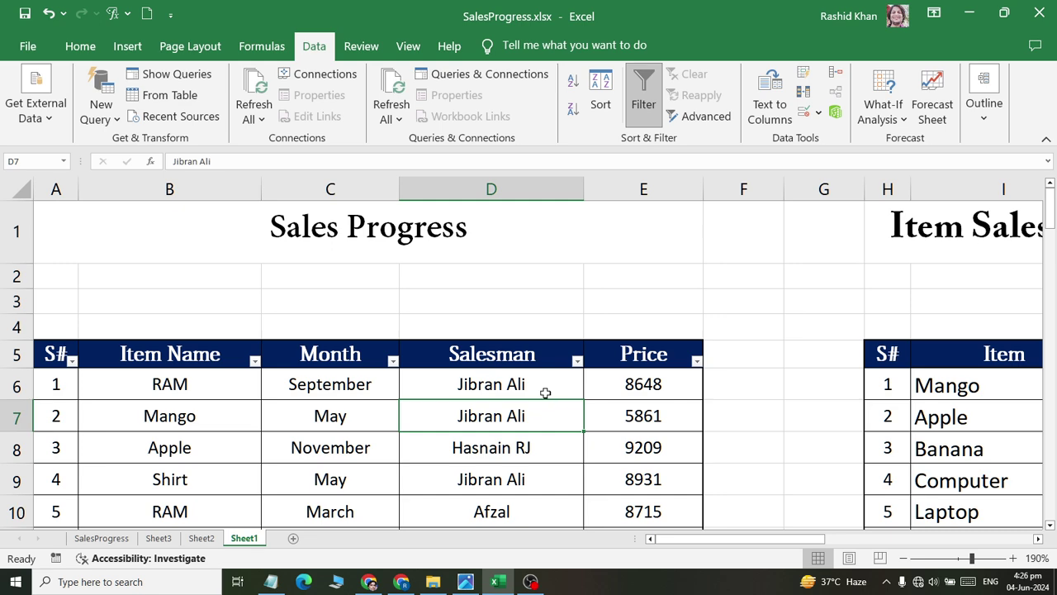
left_click(577, 360)
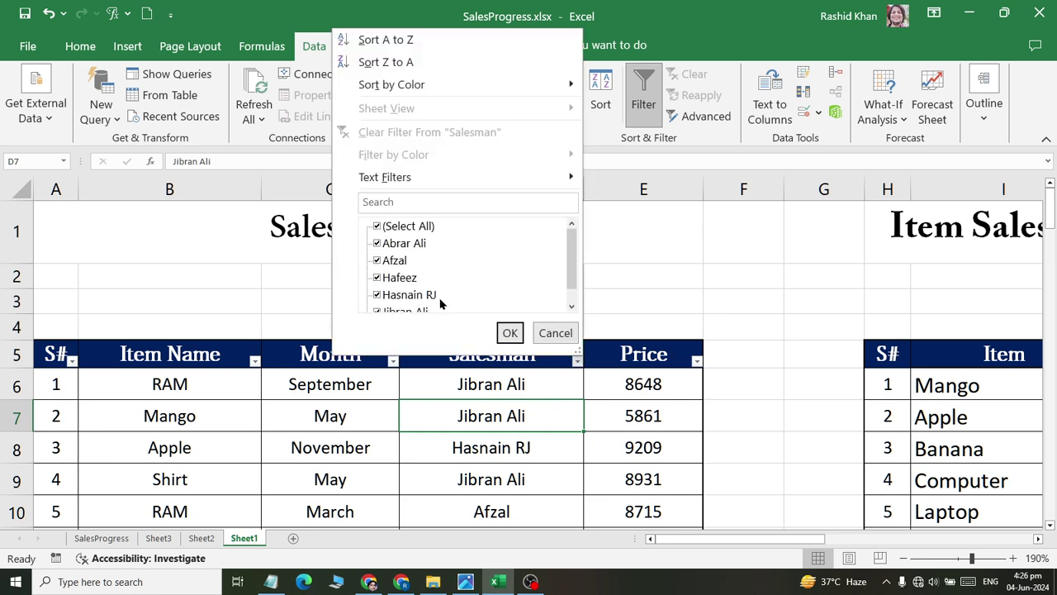
left_click(377, 226)
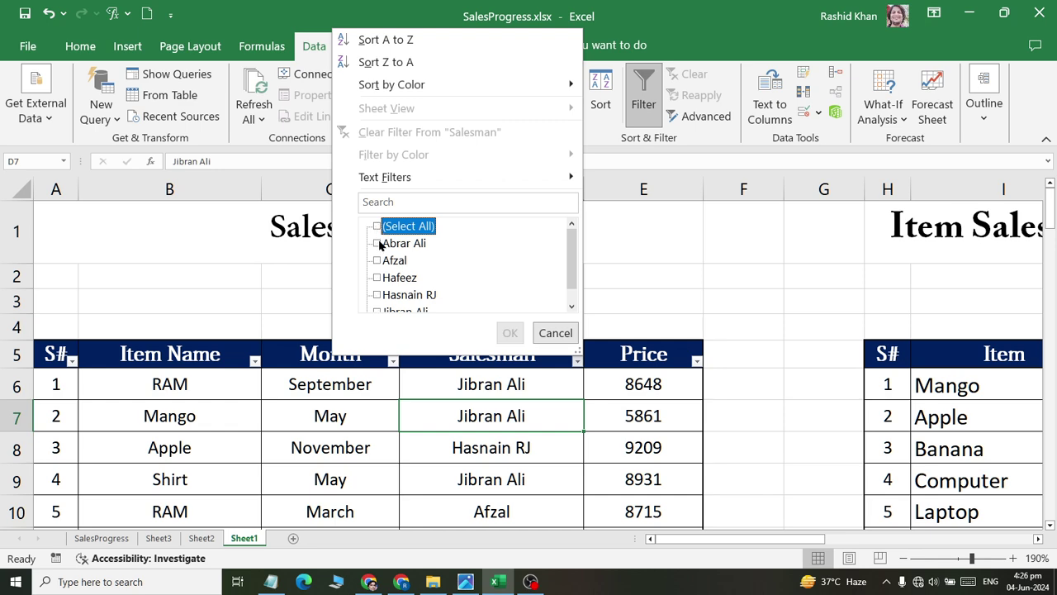
scroll(376, 289, "down", 1)
left_click(377, 294)
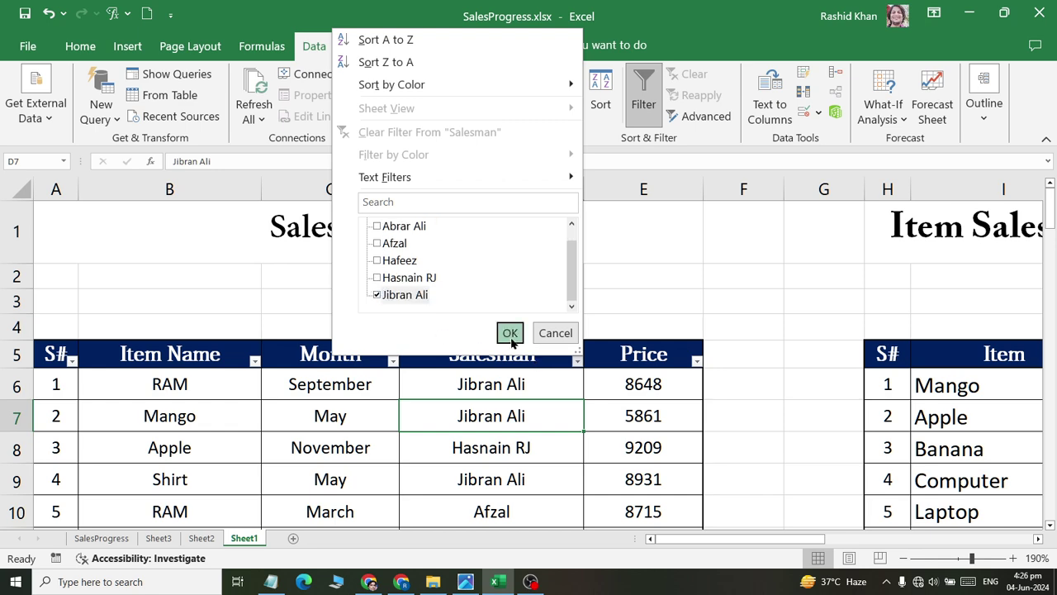
left_click(510, 333)
Further filter Month to January, leaving Shoes and Banana; select those items and price 5114.
left_click(392, 362)
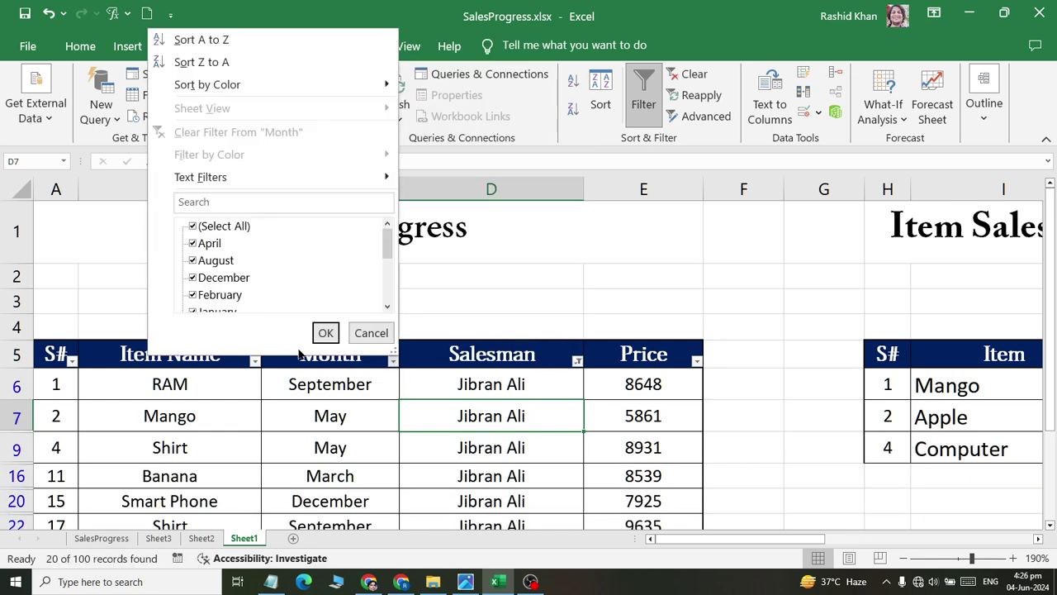
scroll(392, 250, "down", 4)
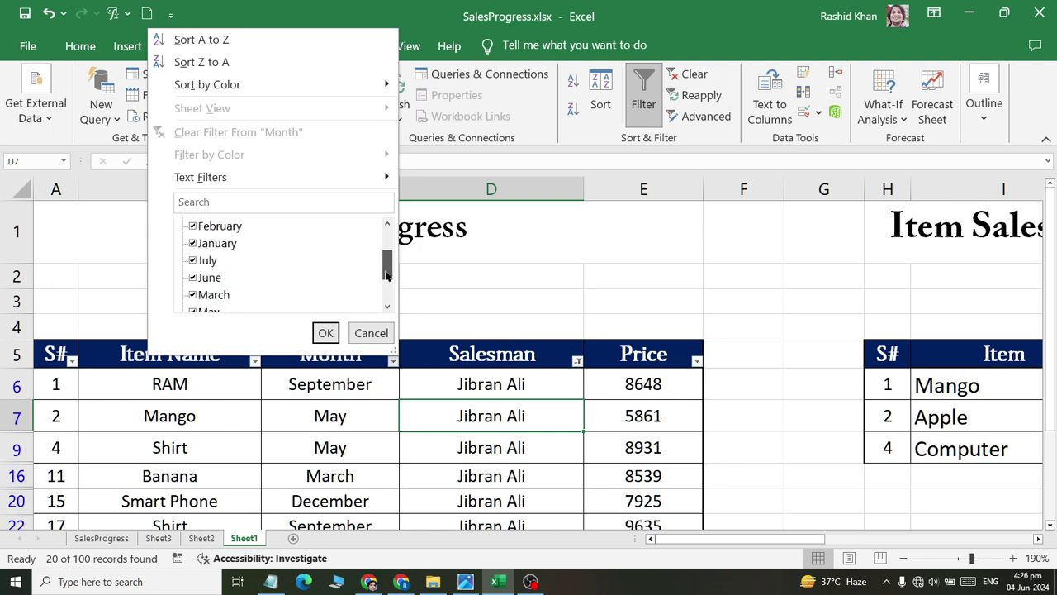
scroll(248, 264, "up", 4)
left_click(192, 227)
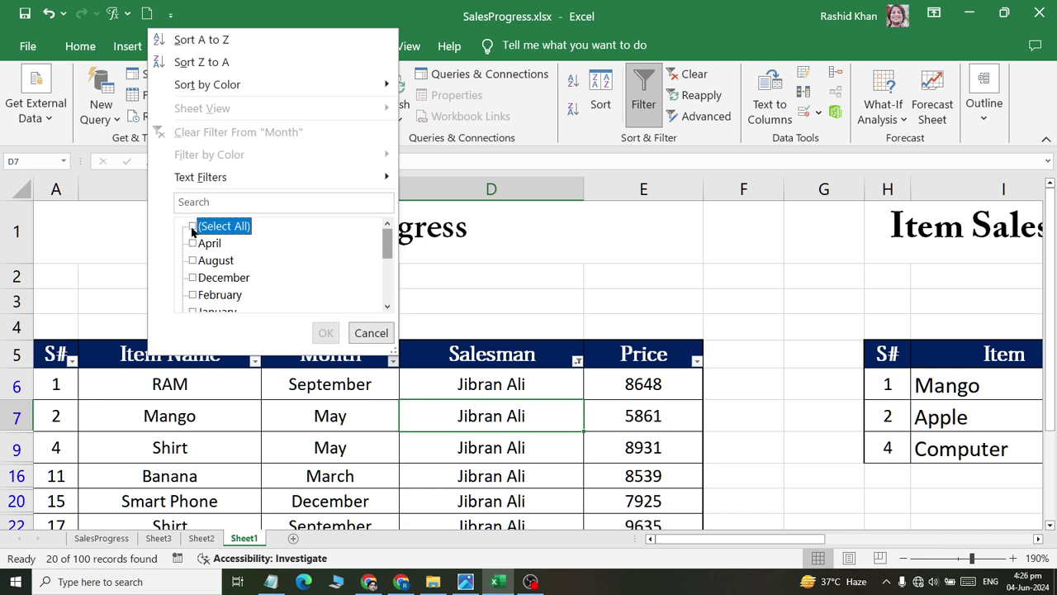
scroll(190, 298, "down", 1)
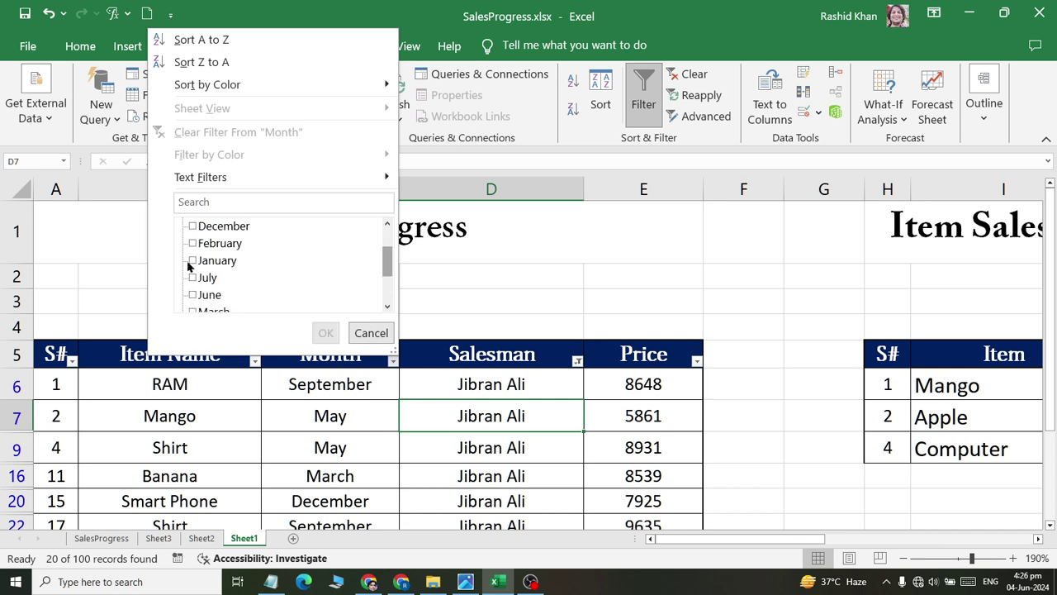
left_click(192, 261)
left_click(325, 333)
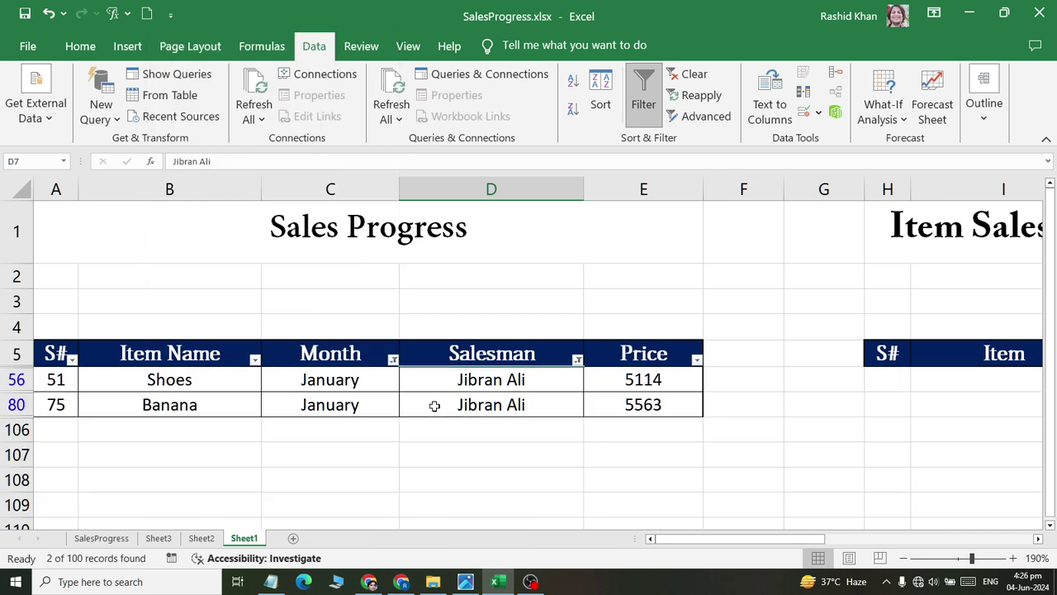
left_click_drag(188, 381, 198, 406)
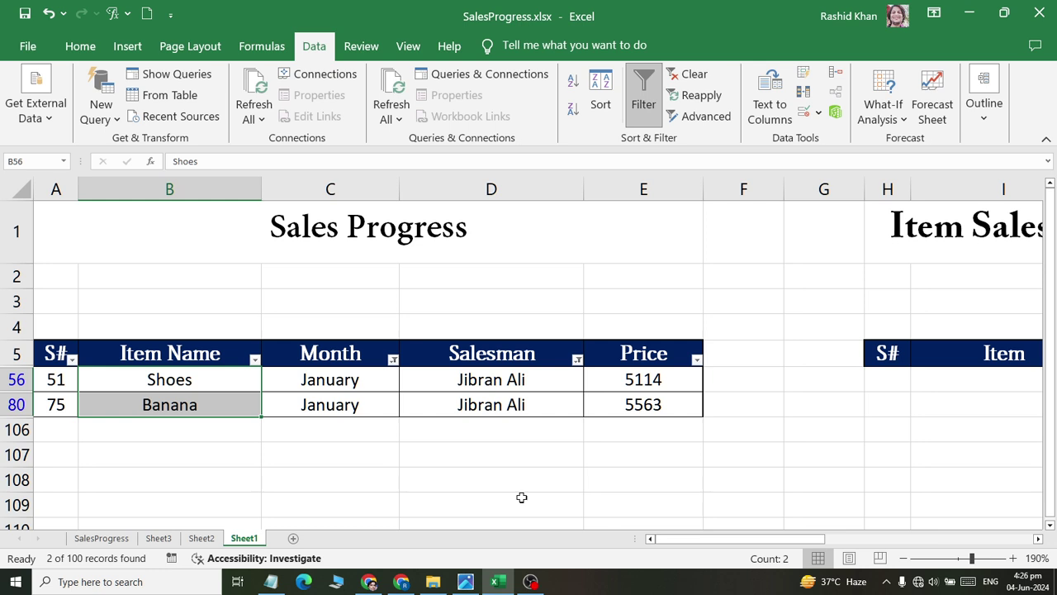
left_click(645, 383)
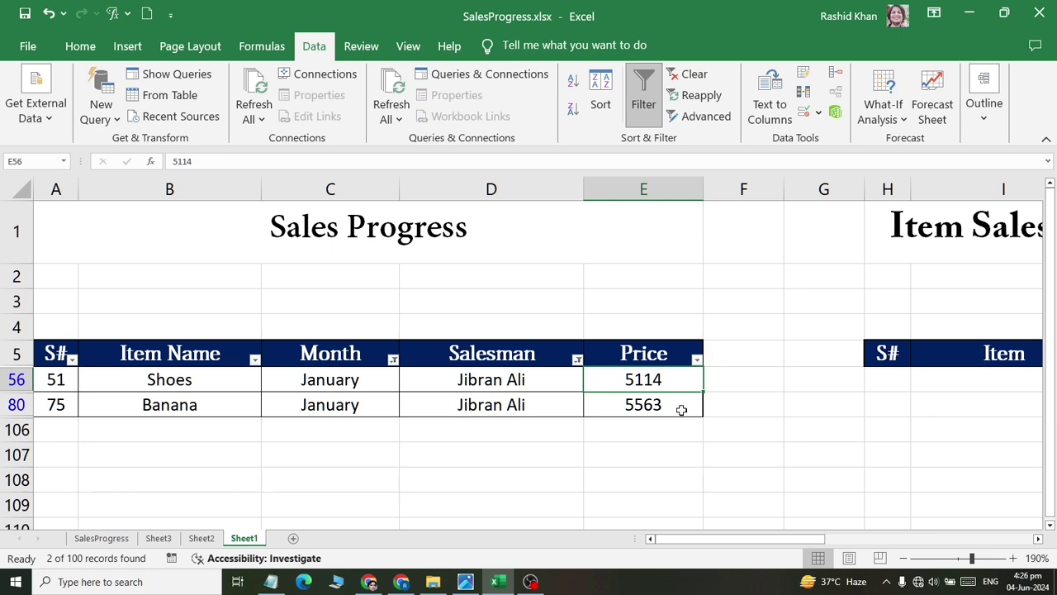
Clear all filters, select the Mango cell, and open the Price column's filter options.
left_click(690, 74)
left_click(231, 429)
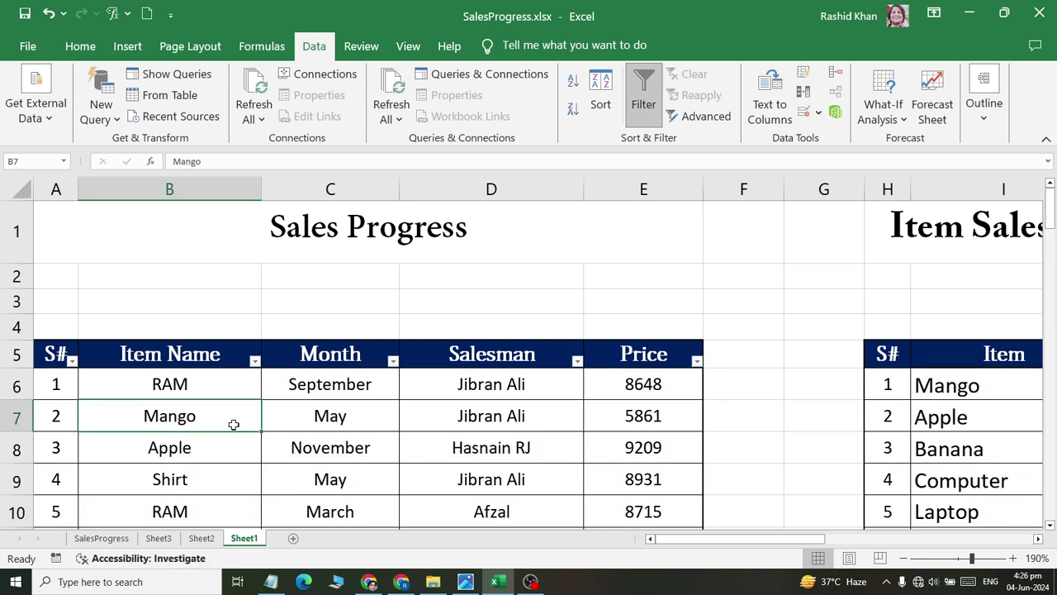
left_click(697, 360)
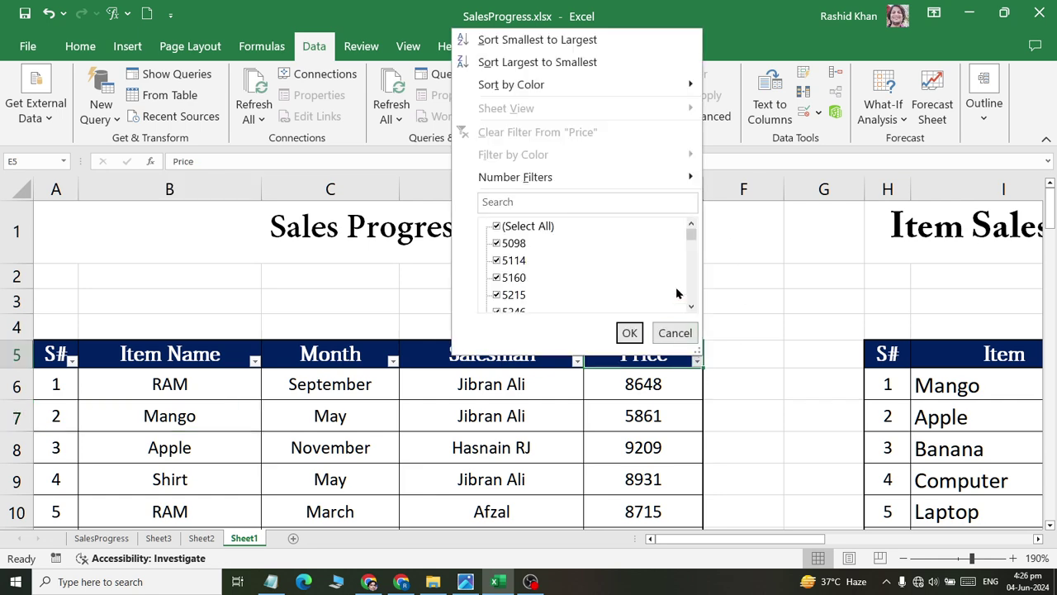
mouse_move(578, 176)
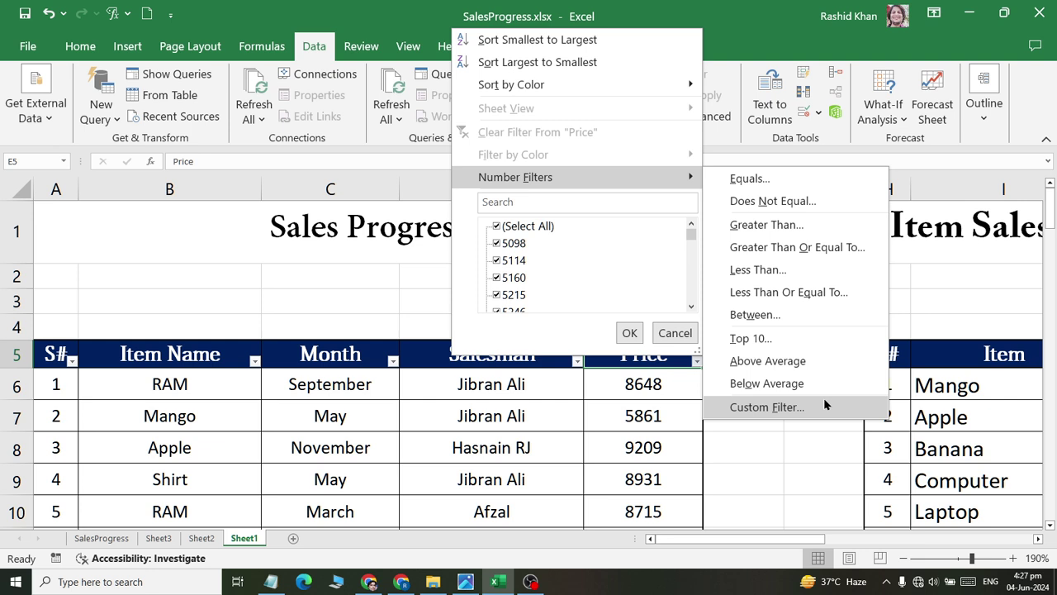
Filter Price equals 5861 to show only the Mango row, then clear it.
left_click(815, 176)
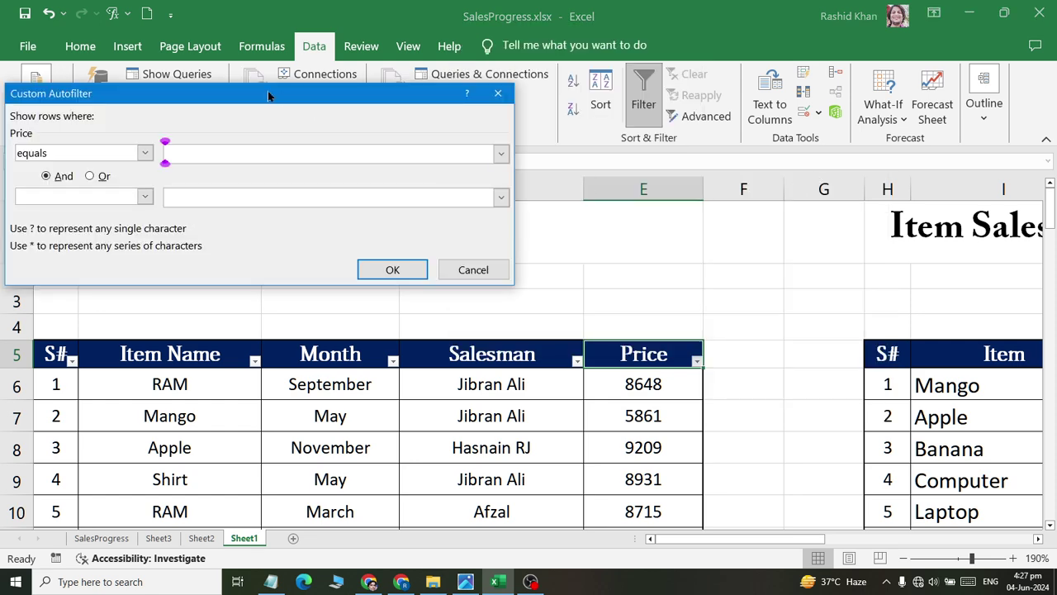
left_click_drag(266, 94, 316, 65)
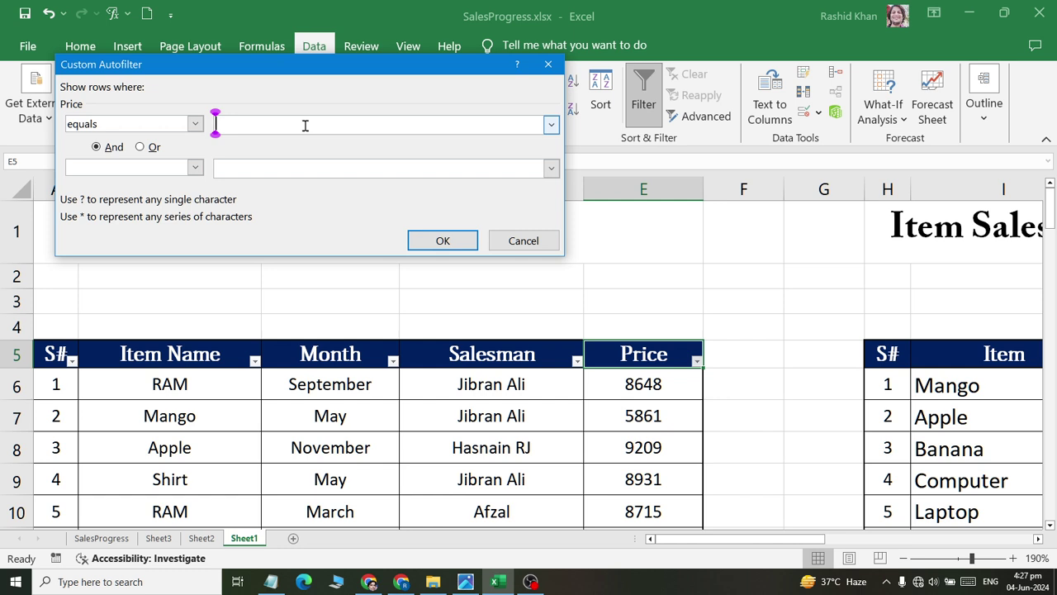
type("5")
type("861")
key("Return")
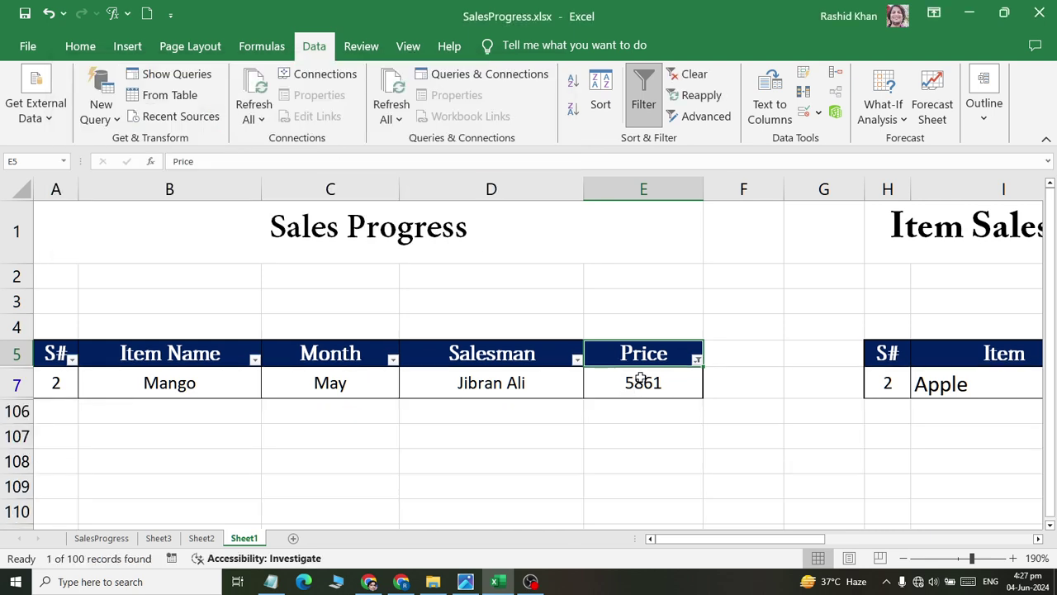
left_click(690, 73)
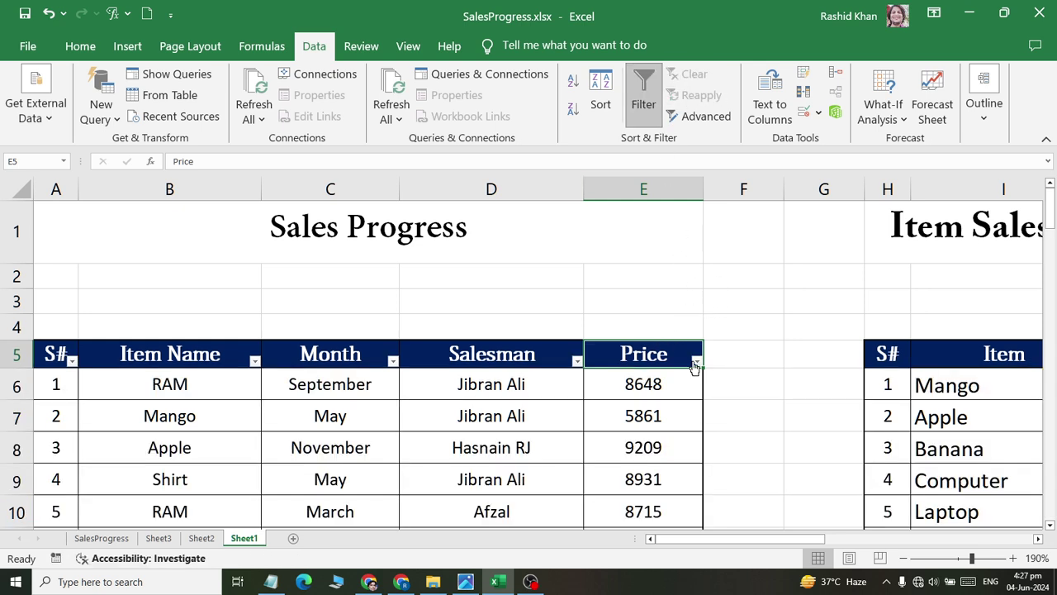
Filter Price equals 1000, which returns no rows, then remove the filter.
left_click(697, 360)
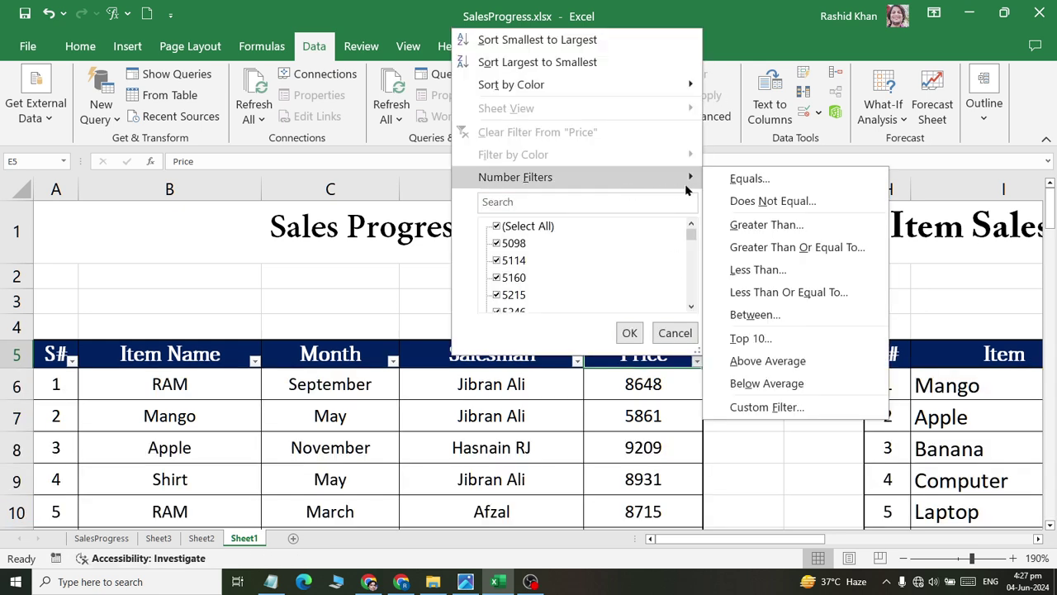
left_click(764, 181)
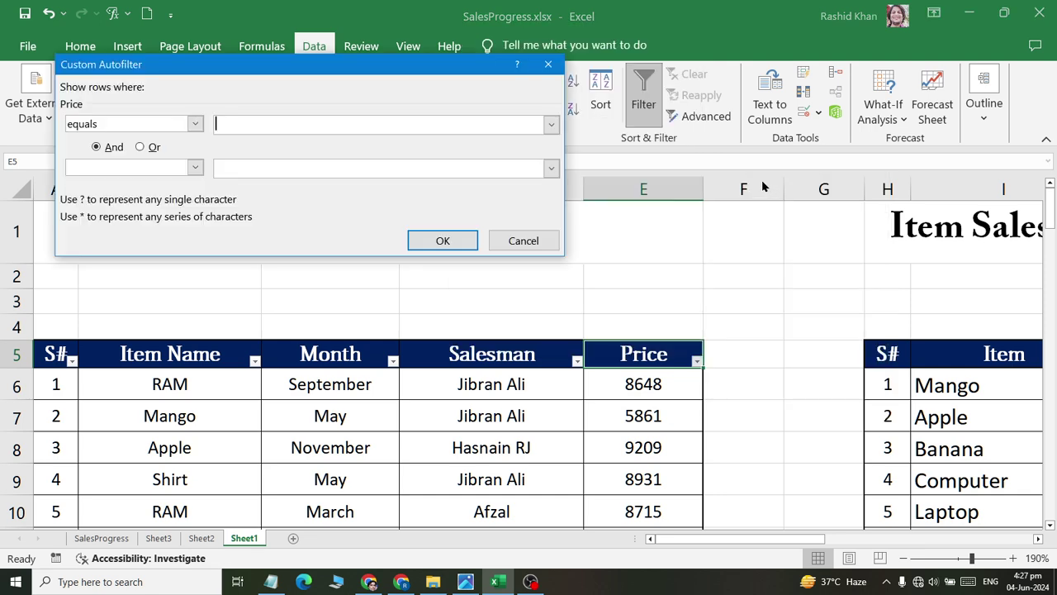
type("1000")
key("Return")
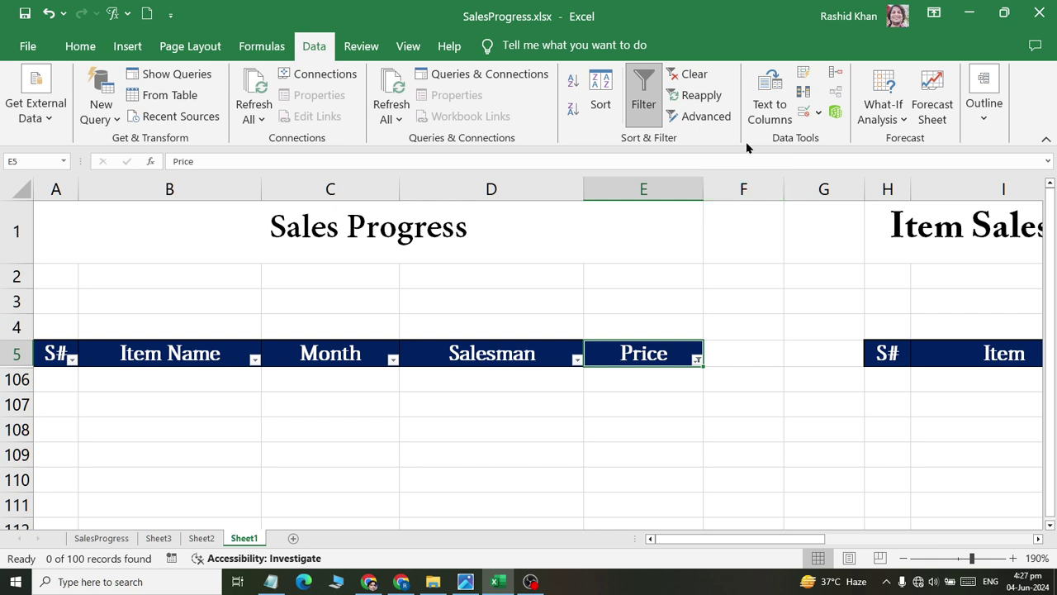
left_click(700, 74)
Filter Price to exclude 8648, then clear the filter.
left_click(696, 362)
mouse_move(515, 177)
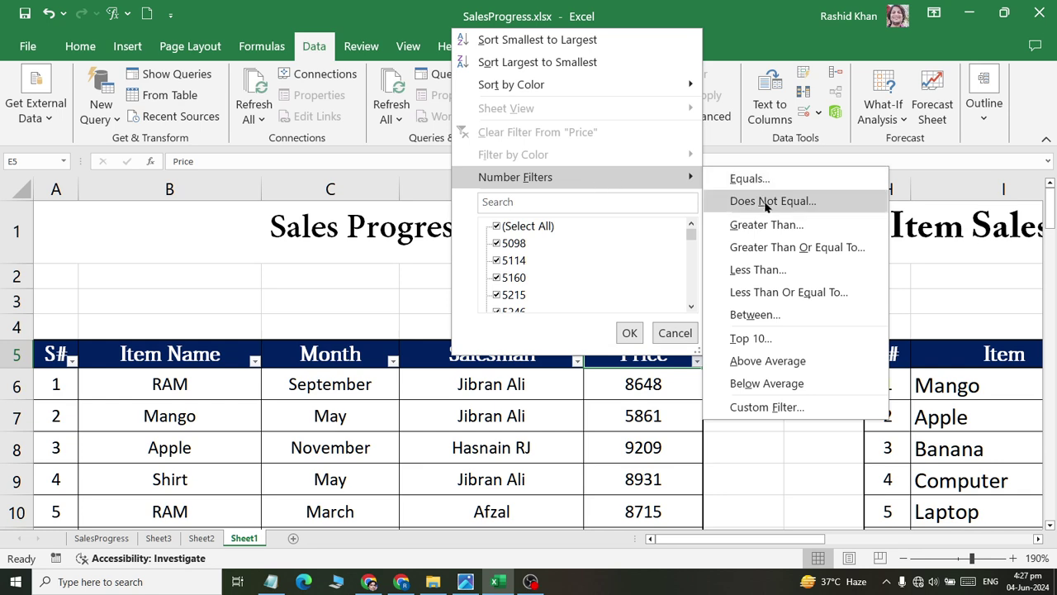
left_click(767, 203)
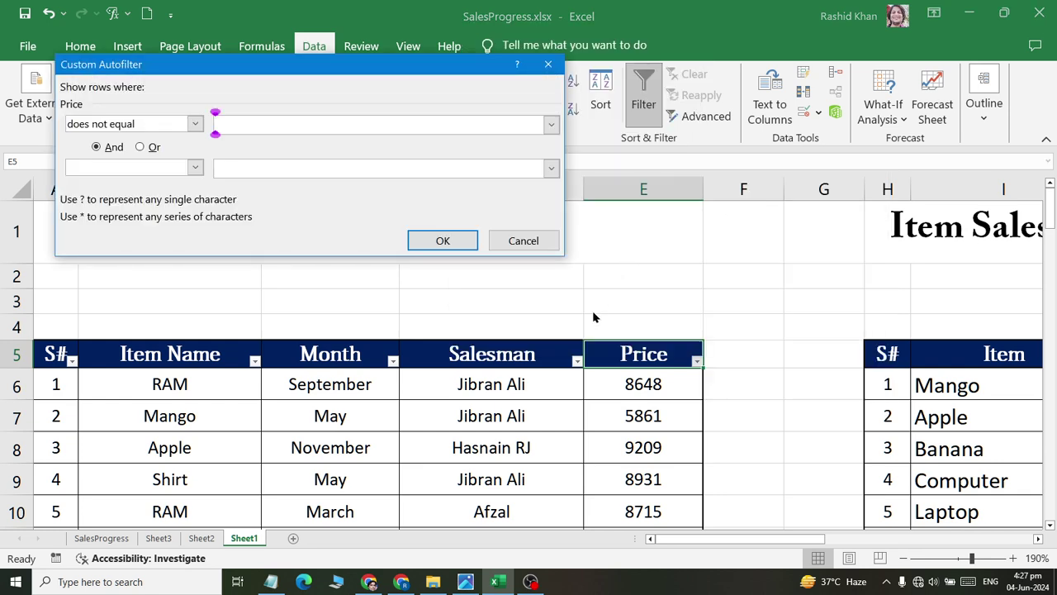
type("86")
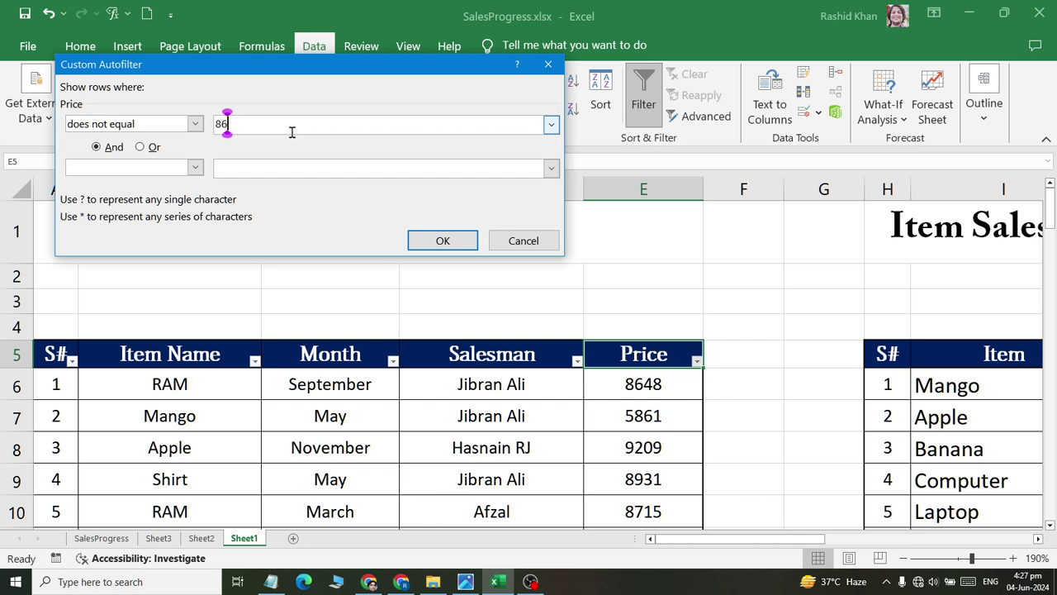
type("48")
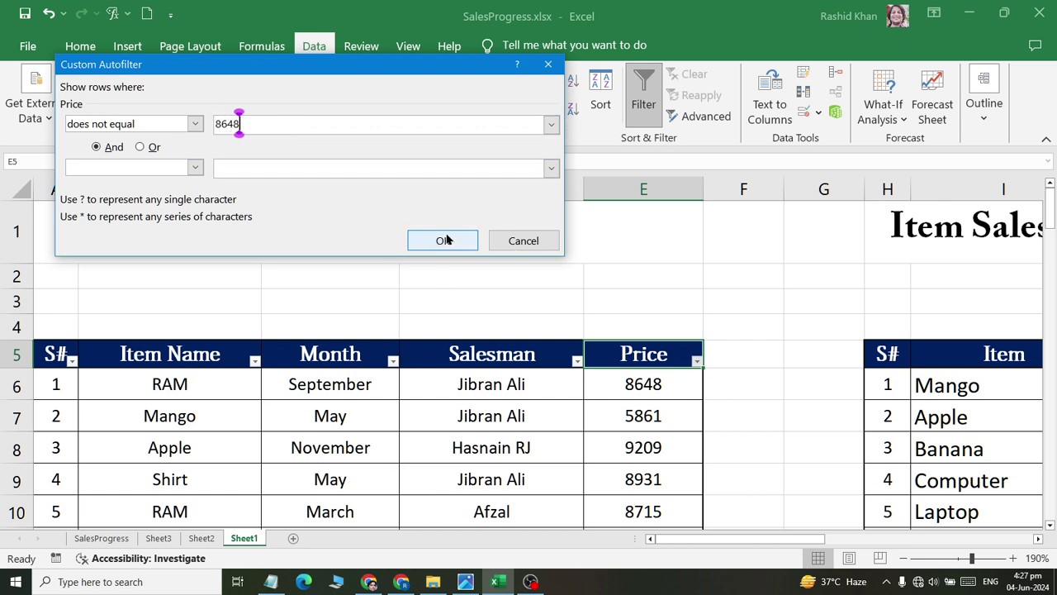
left_click(443, 240)
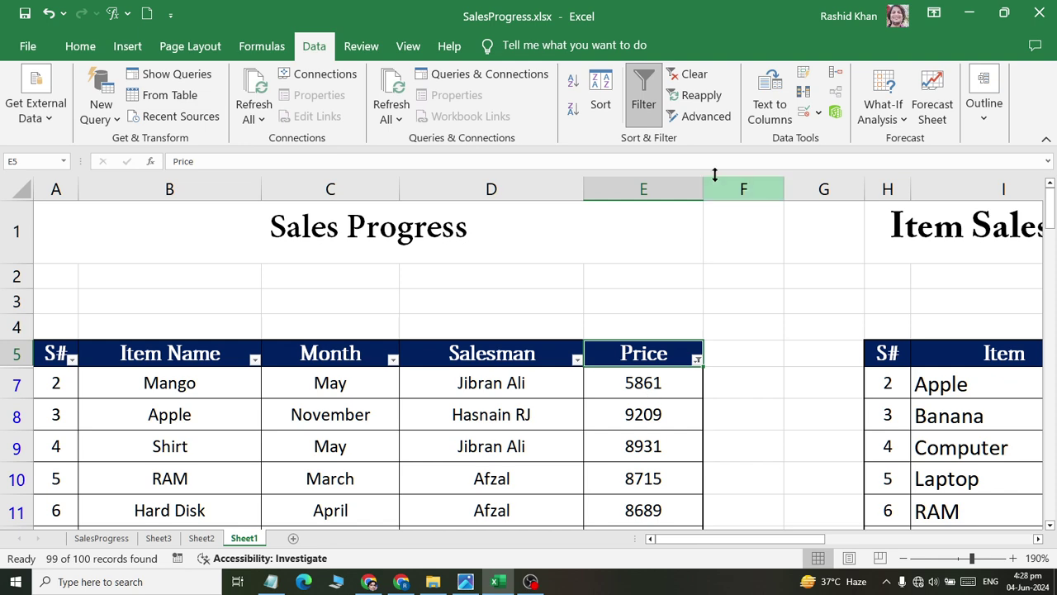
left_click(694, 74)
Filter Price greater than 7000 (64 of 100 records), review the rows, then clear it.
left_click(698, 367)
mouse_move(516, 177)
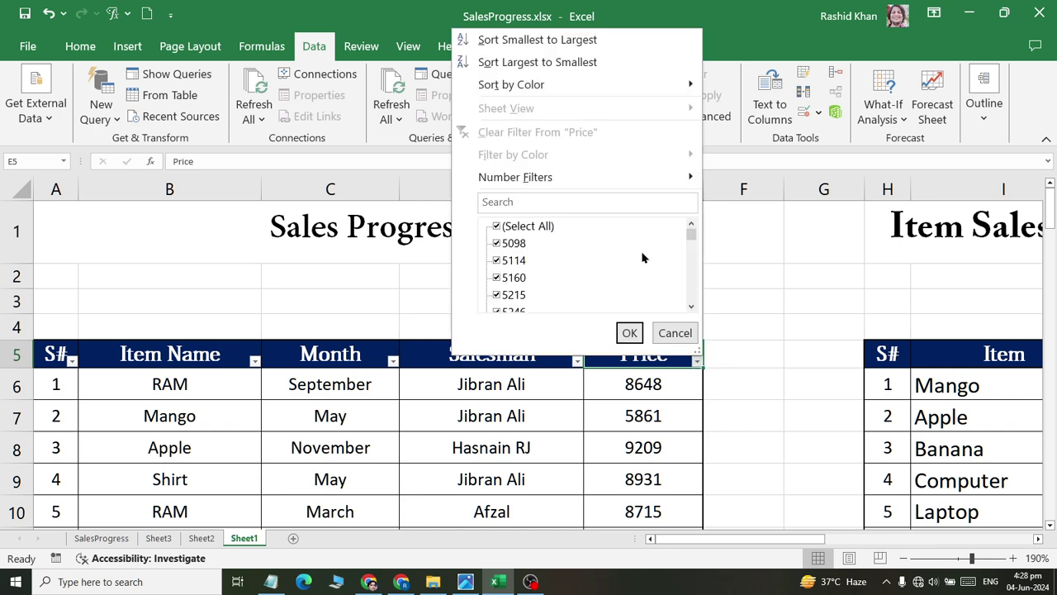
left_click(751, 225)
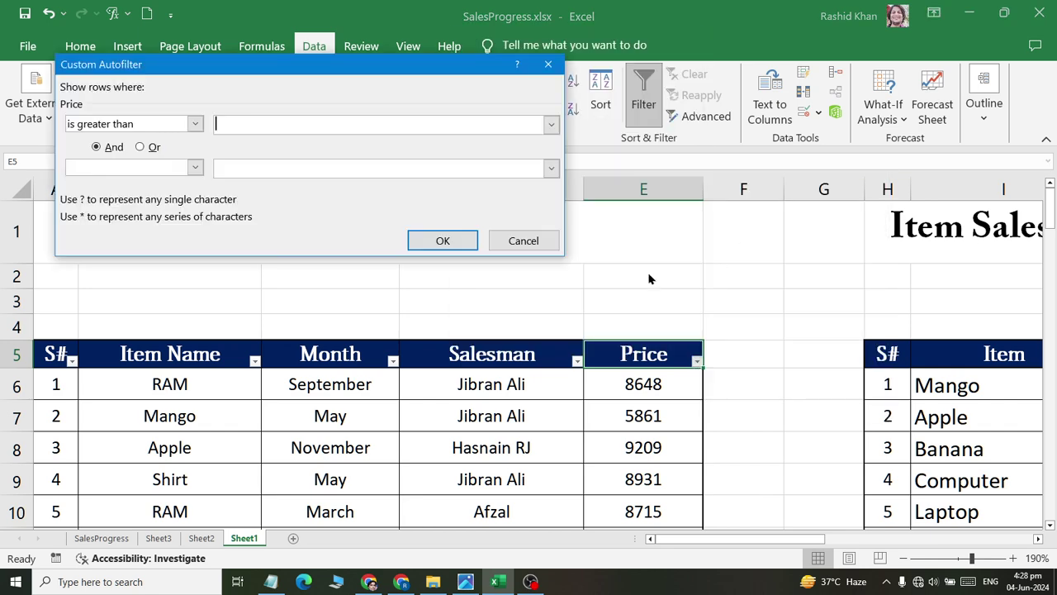
type("700")
type("0")
left_click(417, 240)
scroll(593, 374, "down", 4)
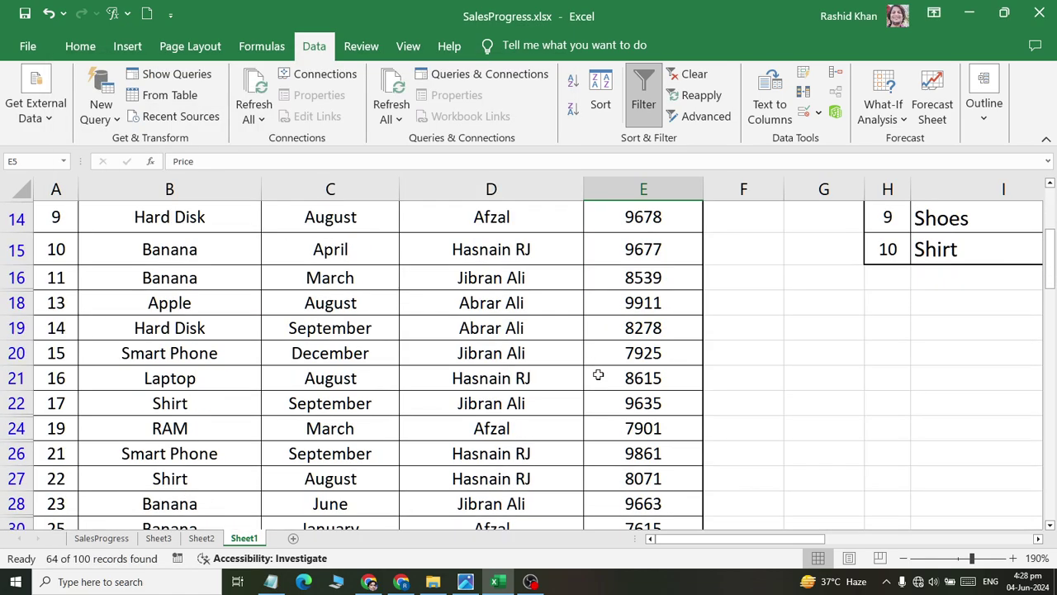
scroll(594, 375, "down", 4)
scroll(597, 374, "down", 8)
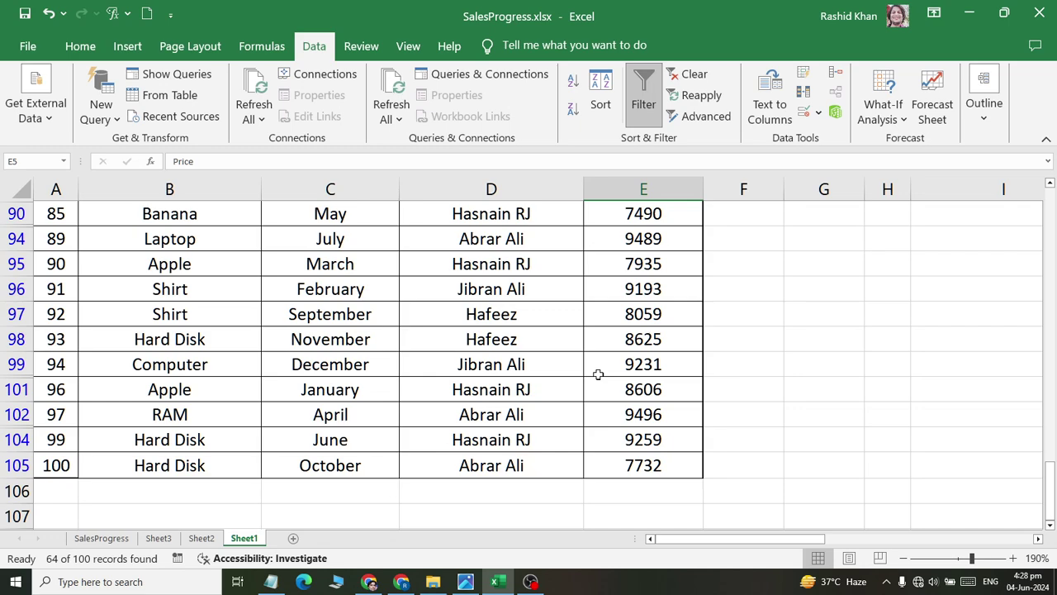
scroll(598, 374, "up", 2)
scroll(598, 374, "up", 10)
scroll(596, 369, "up", 6)
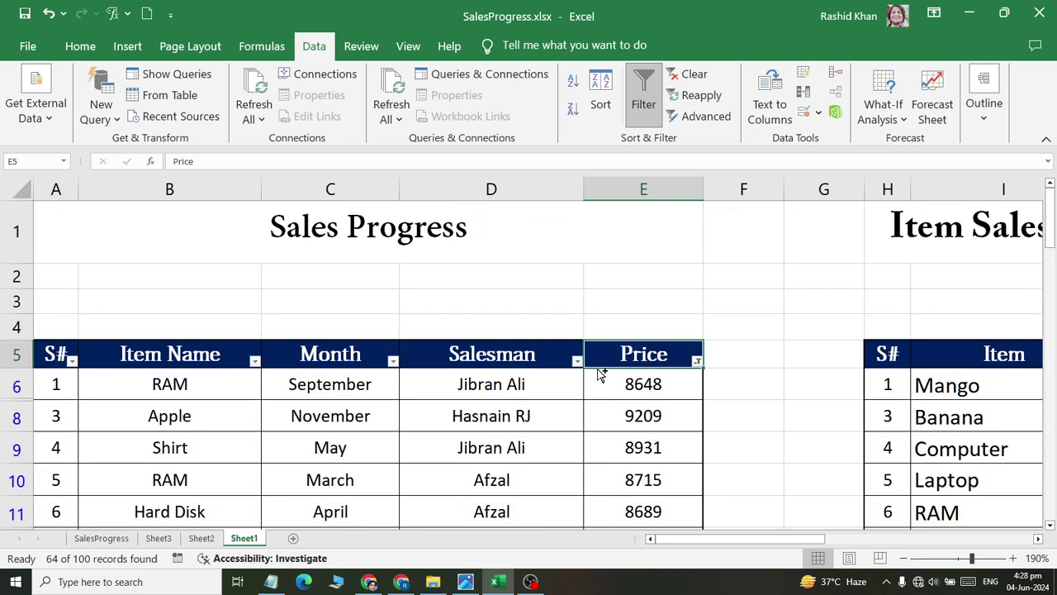
left_click(689, 73)
Filter Price less than 5000, then clear the filter.
left_click(697, 361)
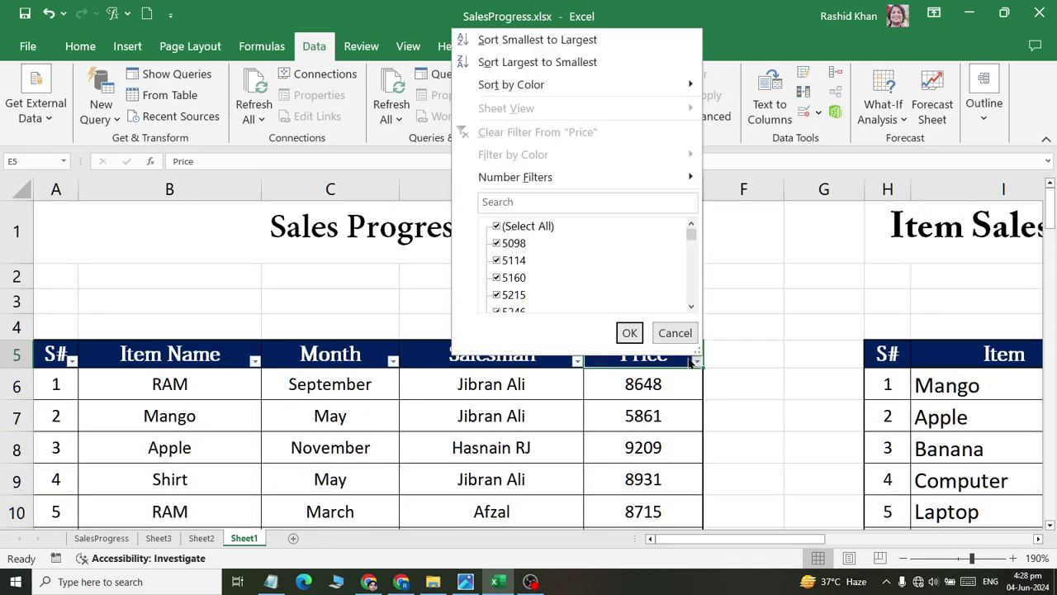
mouse_move(515, 176)
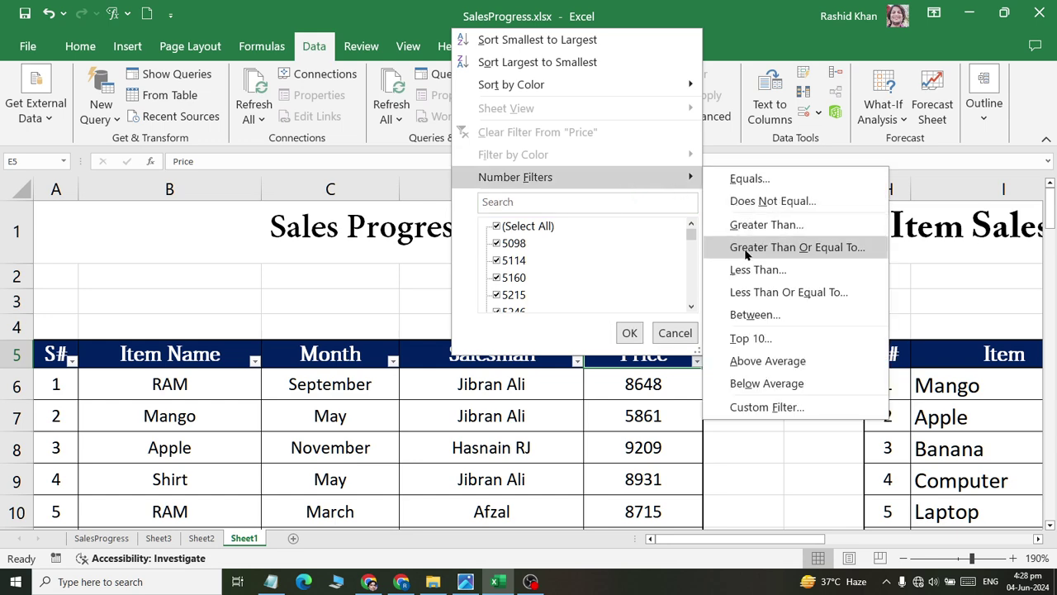
left_click(753, 271)
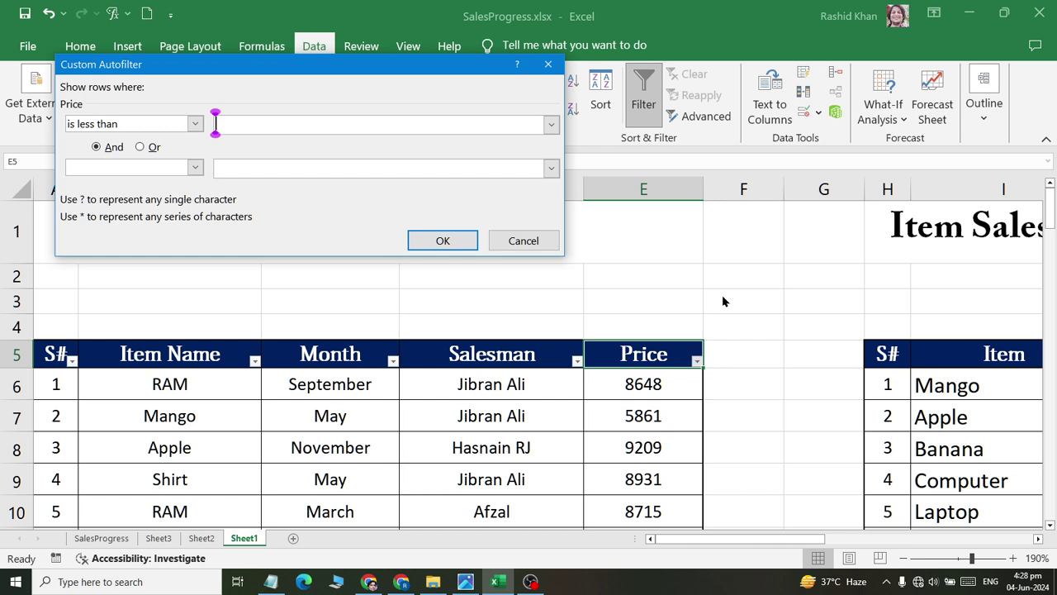
type("5000")
left_click(446, 240)
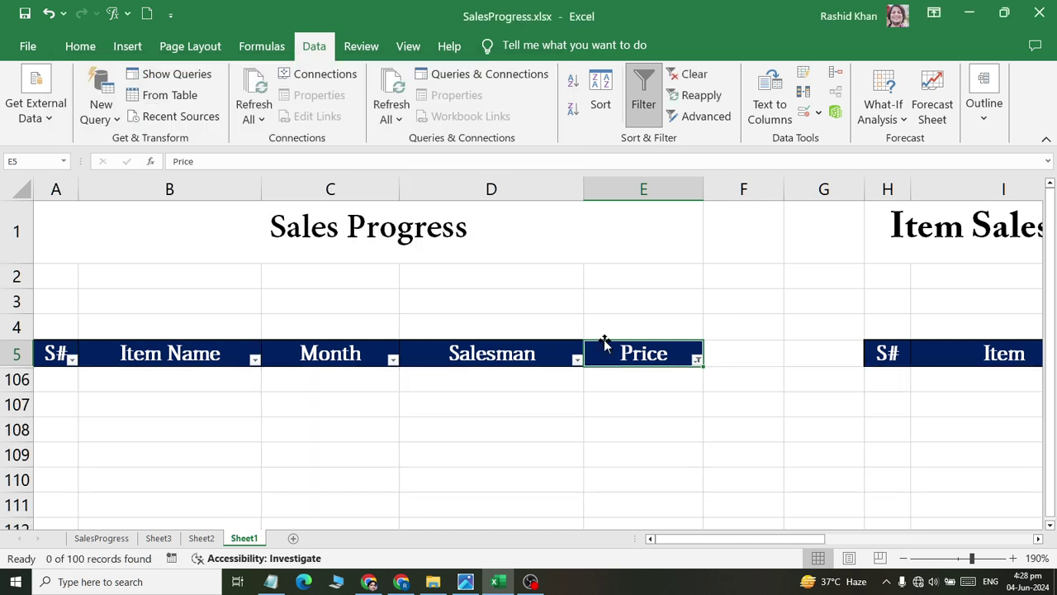
left_click(688, 75)
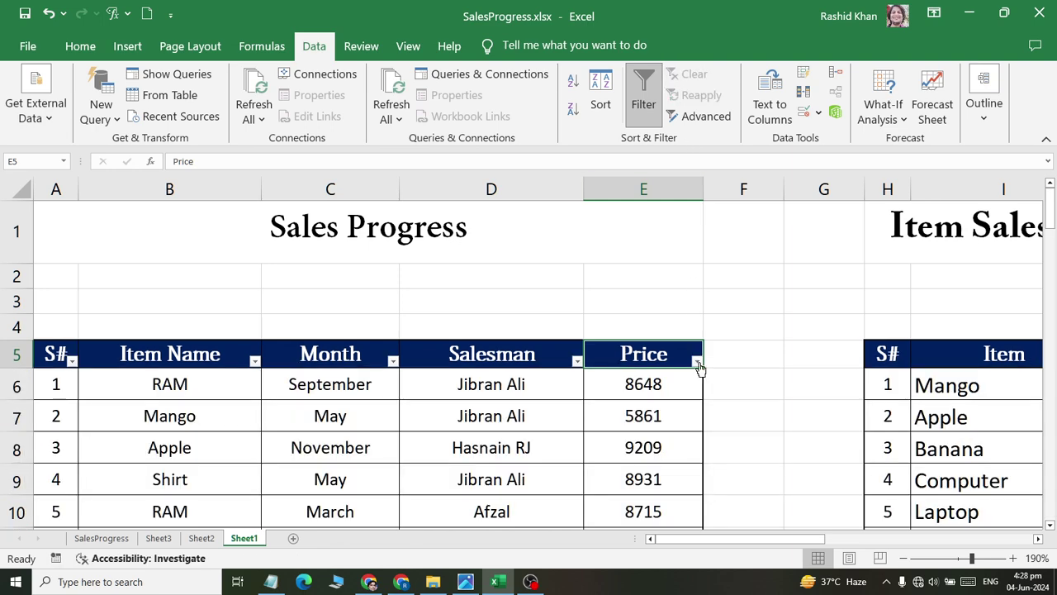
Filter Price greater than or equal to 7500, scroll through the results, then clear it.
left_click(697, 361)
mouse_move(537, 177)
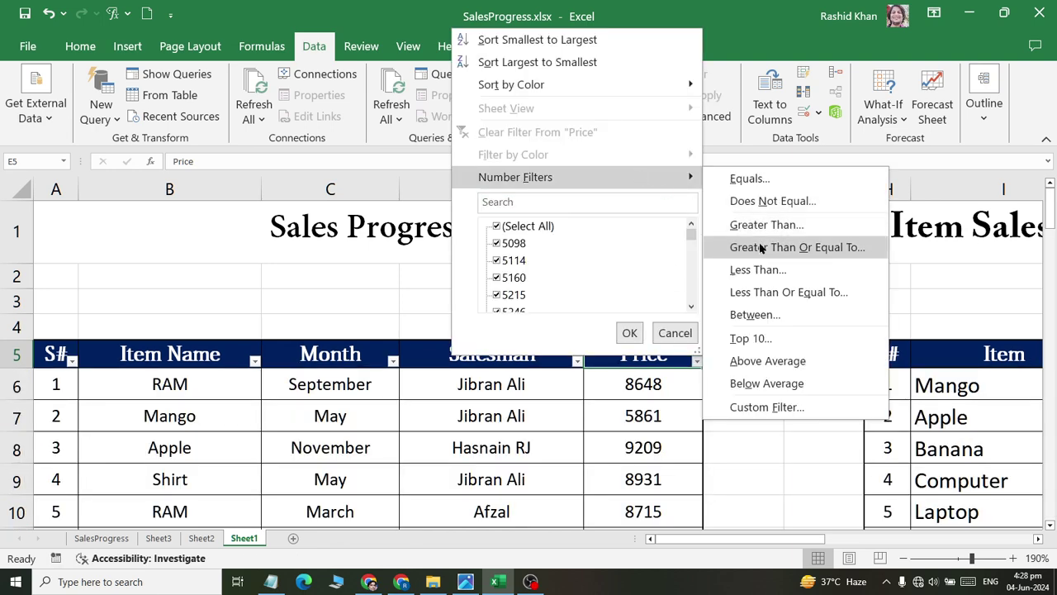
left_click(761, 247)
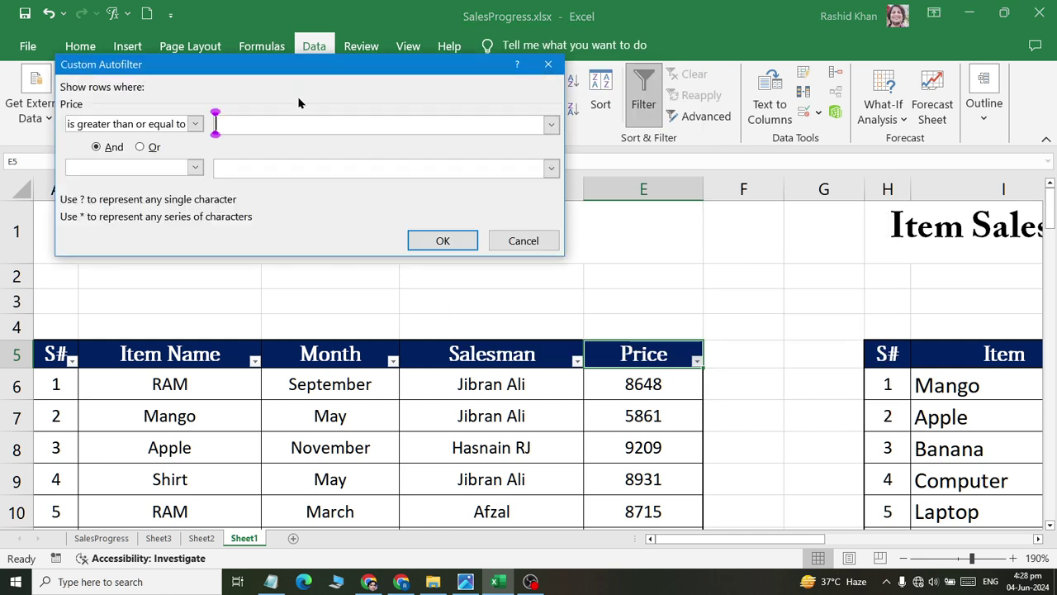
type("7500")
left_click(429, 241)
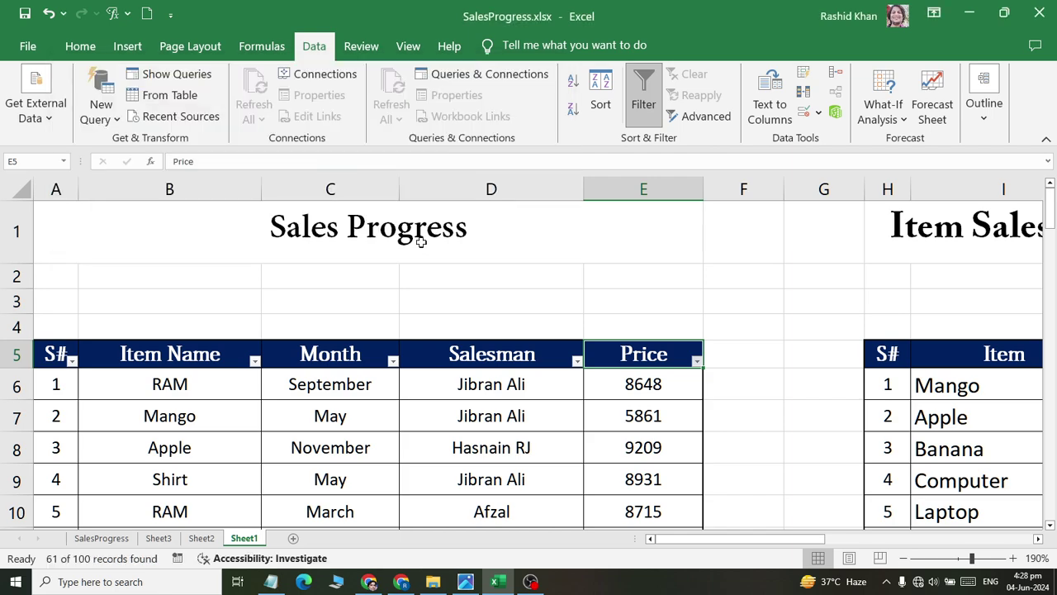
scroll(579, 355, "down", 2)
scroll(580, 354, "down", 7)
scroll(579, 355, "down", 2)
scroll(580, 355, "down", 2)
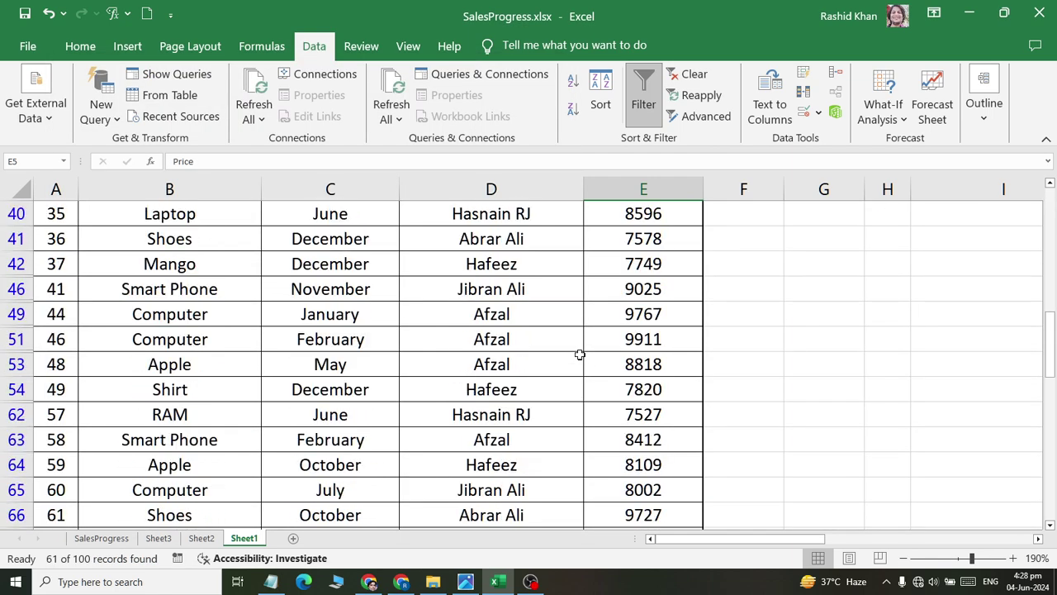
scroll(581, 354, "down", 3)
scroll(582, 353, "down", 1)
scroll(581, 354, "down", 4)
scroll(583, 354, "down", 1)
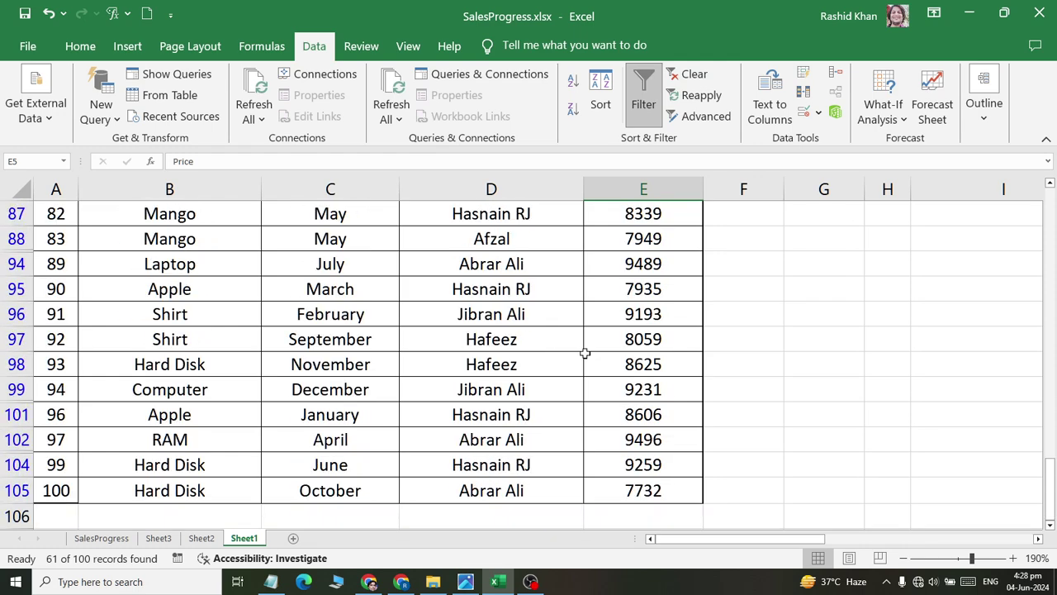
scroll(585, 353, "up", 7)
scroll(585, 352, "up", 10)
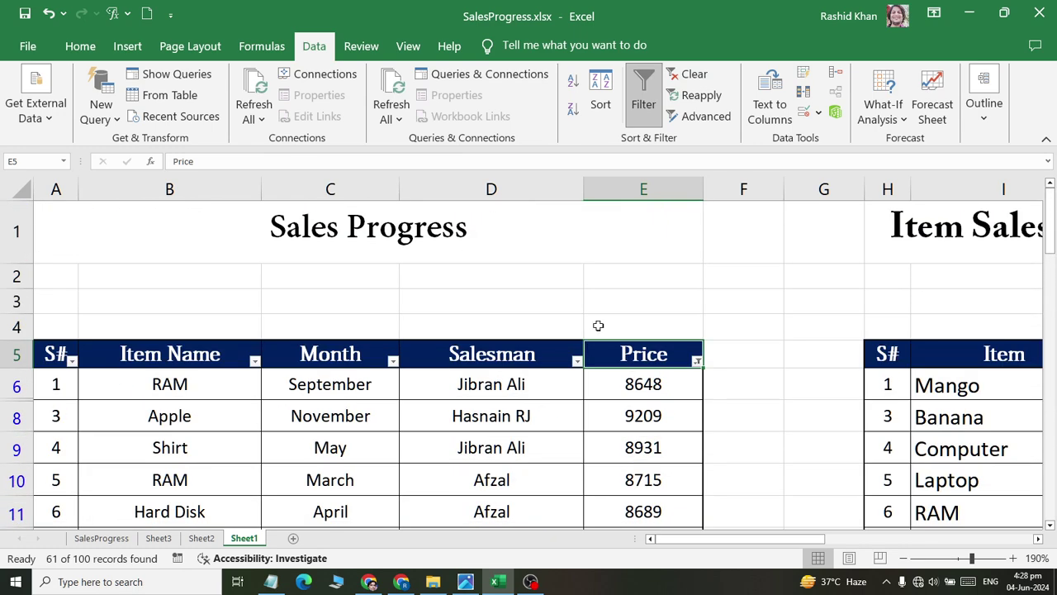
left_click(692, 75)
Filter Price at most 8000 (53 of 100 records), clear it, and reopen the Price filter options.
left_click(697, 361)
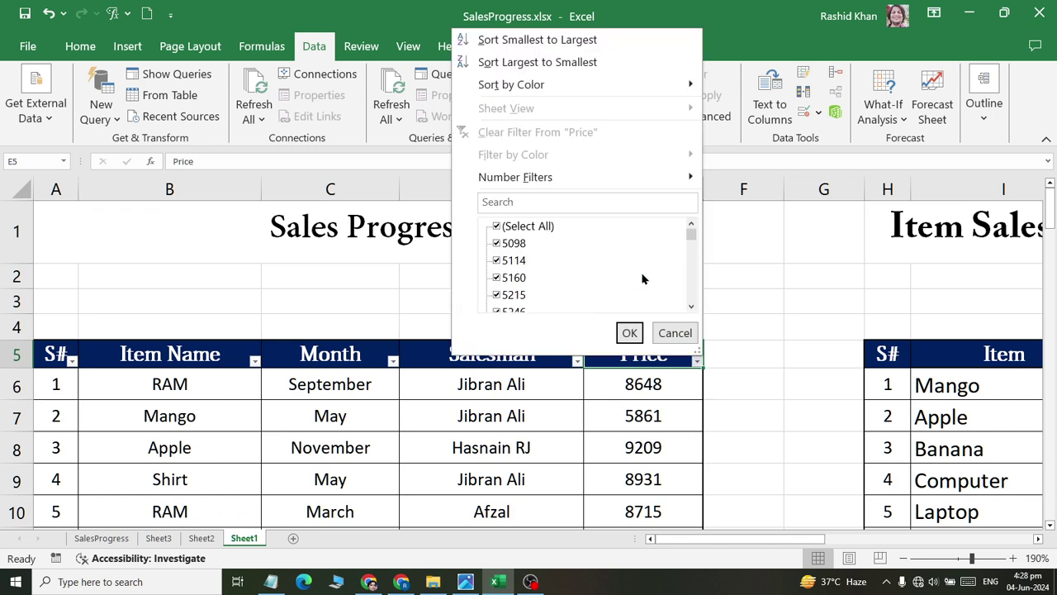
mouse_move(515, 177)
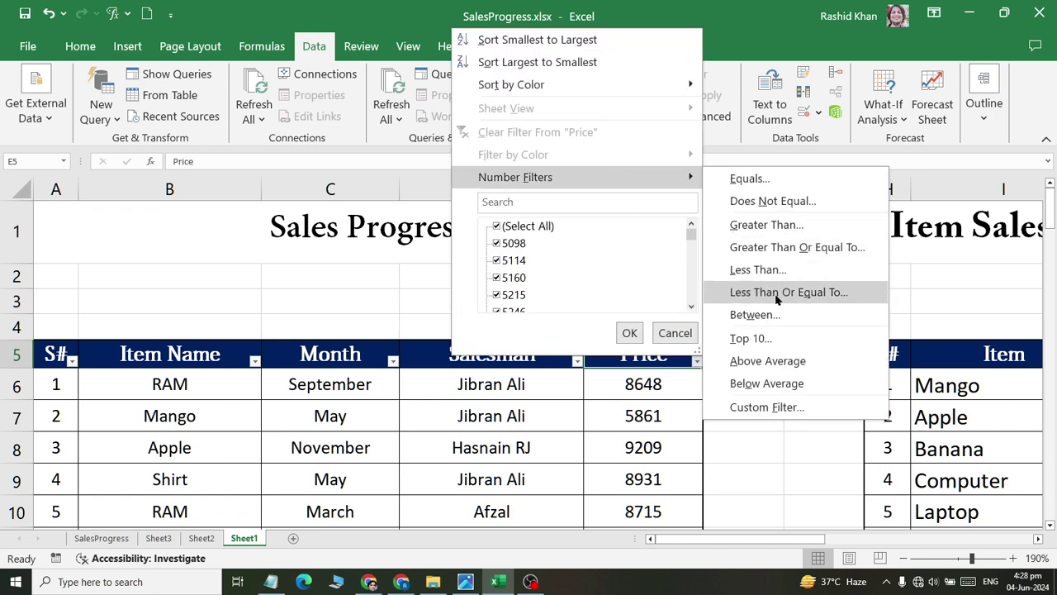
left_click(774, 290)
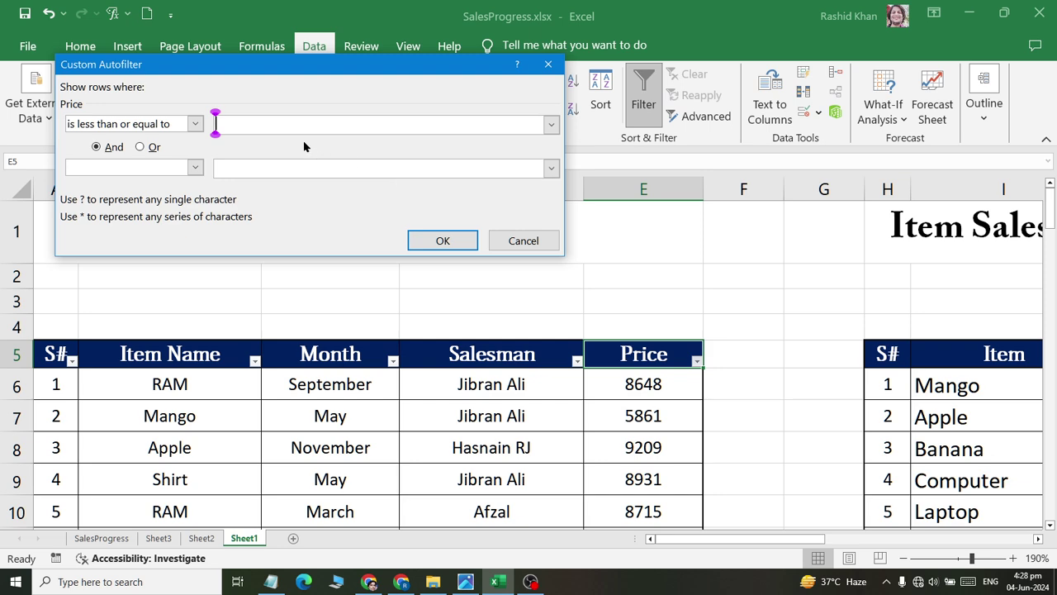
type("8000")
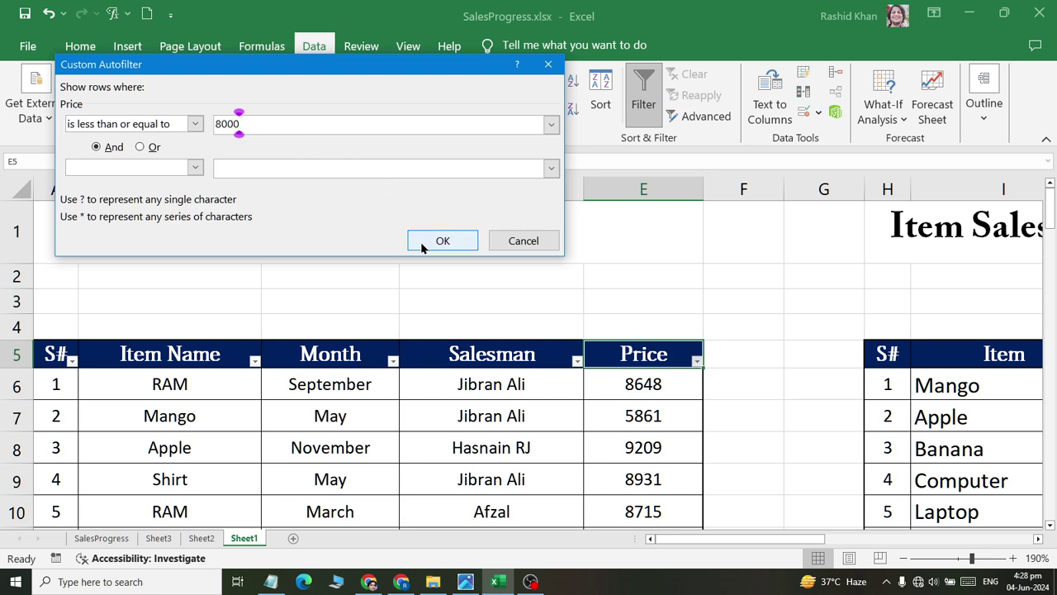
left_click(422, 241)
scroll(588, 377, "down", 4)
scroll(589, 381, "down", 3)
scroll(589, 381, "down", 6)
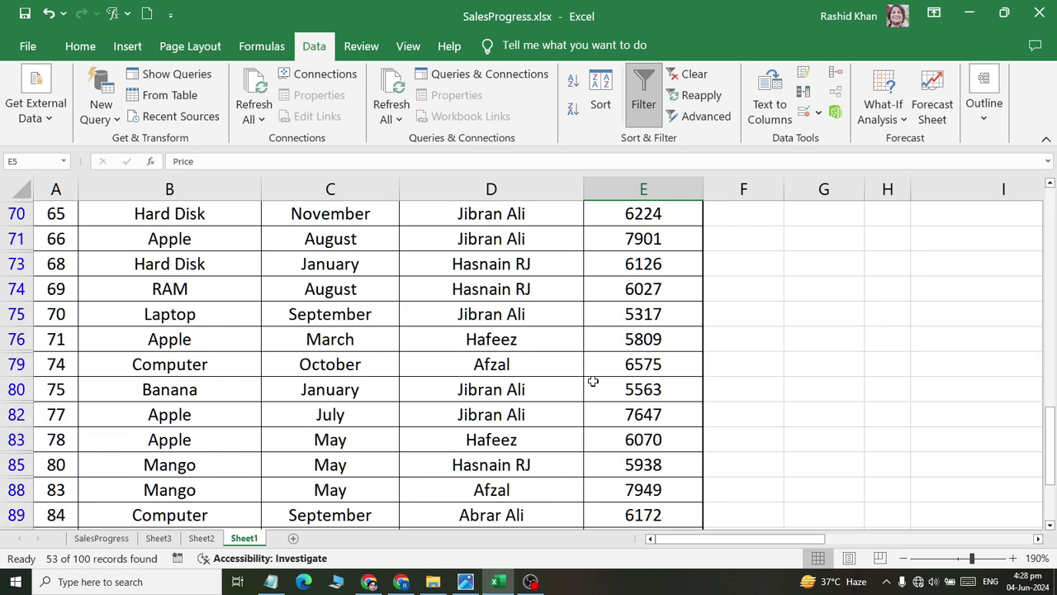
scroll(594, 380, "down", 4)
scroll(604, 379, "down", 1)
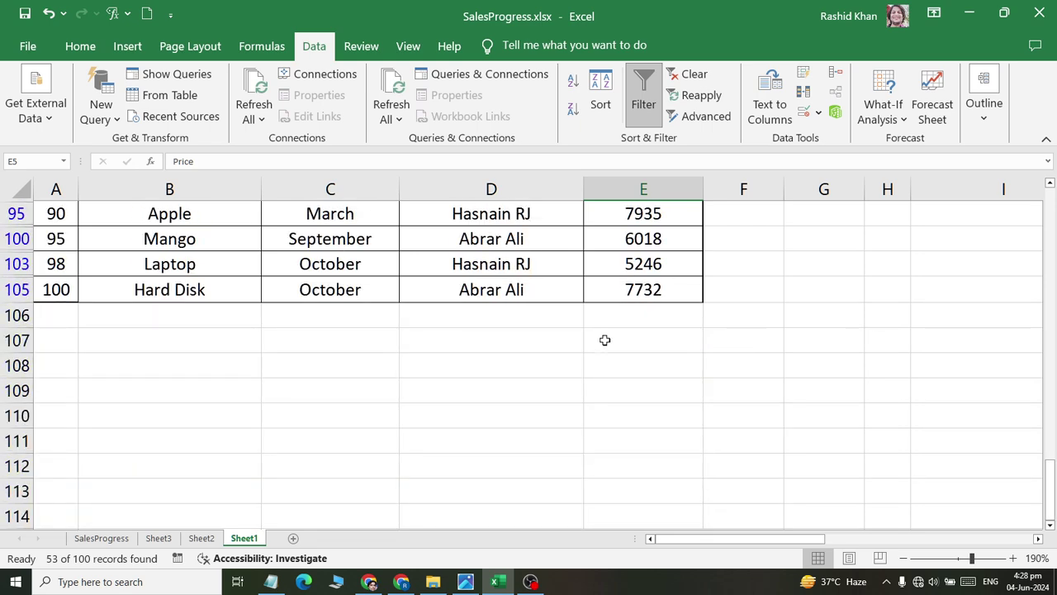
left_click(692, 74)
scroll(673, 273, "up", 12)
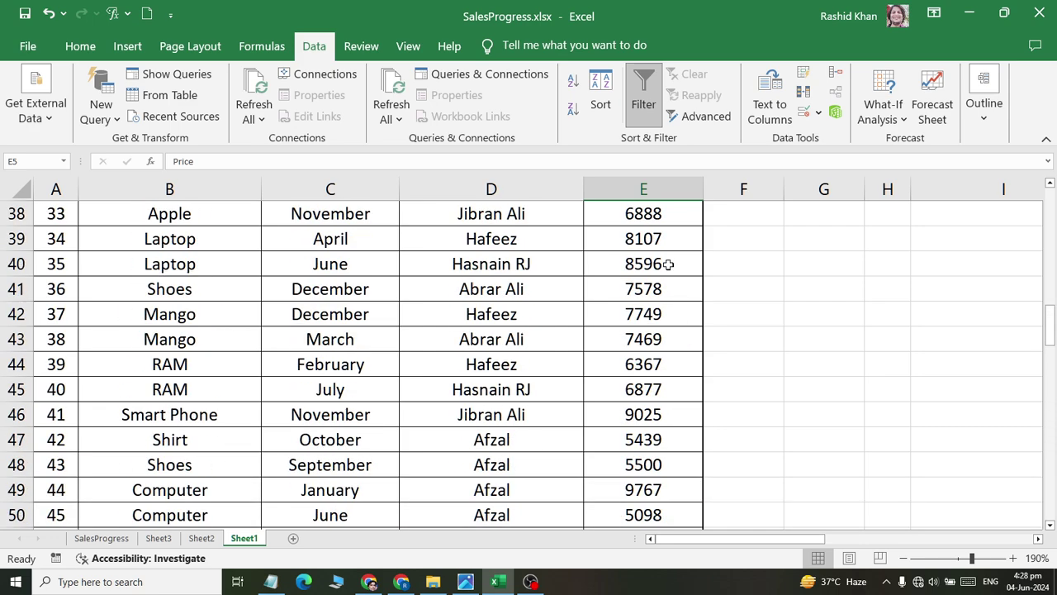
scroll(668, 248, "up", 10)
scroll(682, 314, "up", 3)
left_click(693, 359)
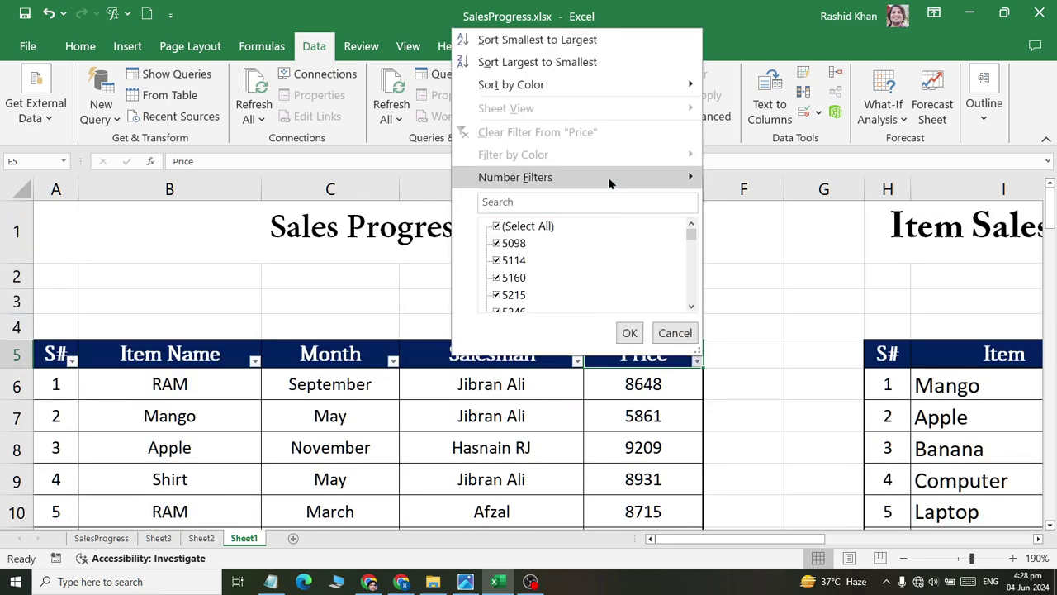
mouse_move(515, 177)
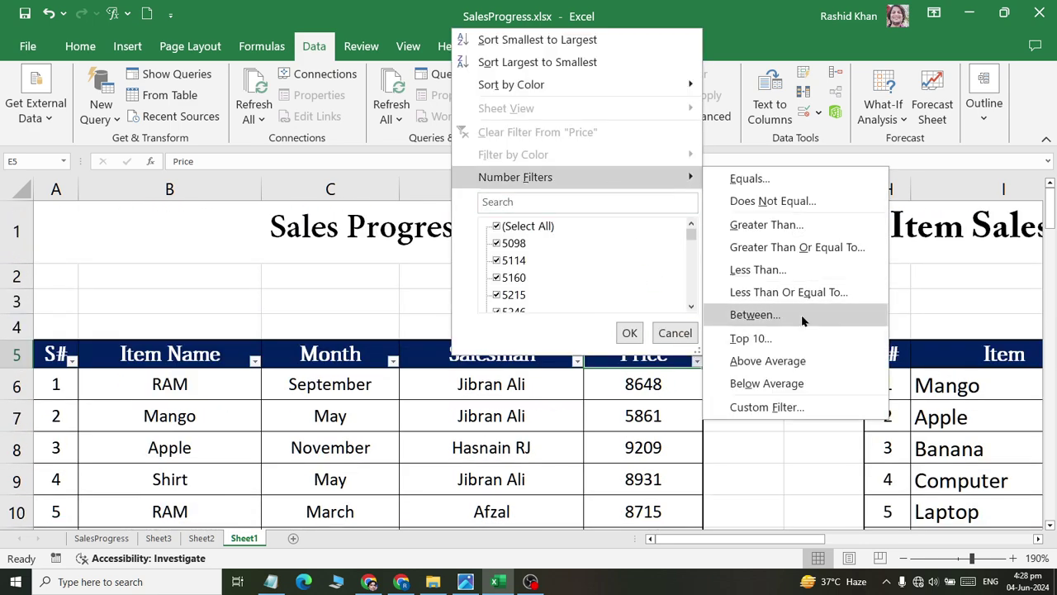
Filter Price to values between 5000 and 6000, then clear the filter.
left_click(801, 316)
type("5")
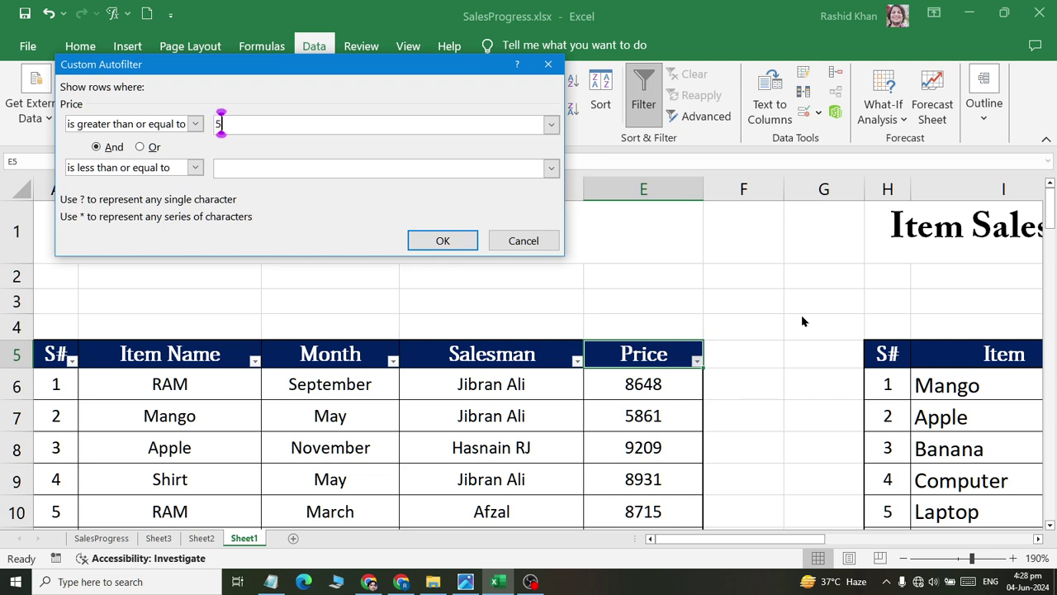
type("000")
key("Tab")
type("6000")
key("Return")
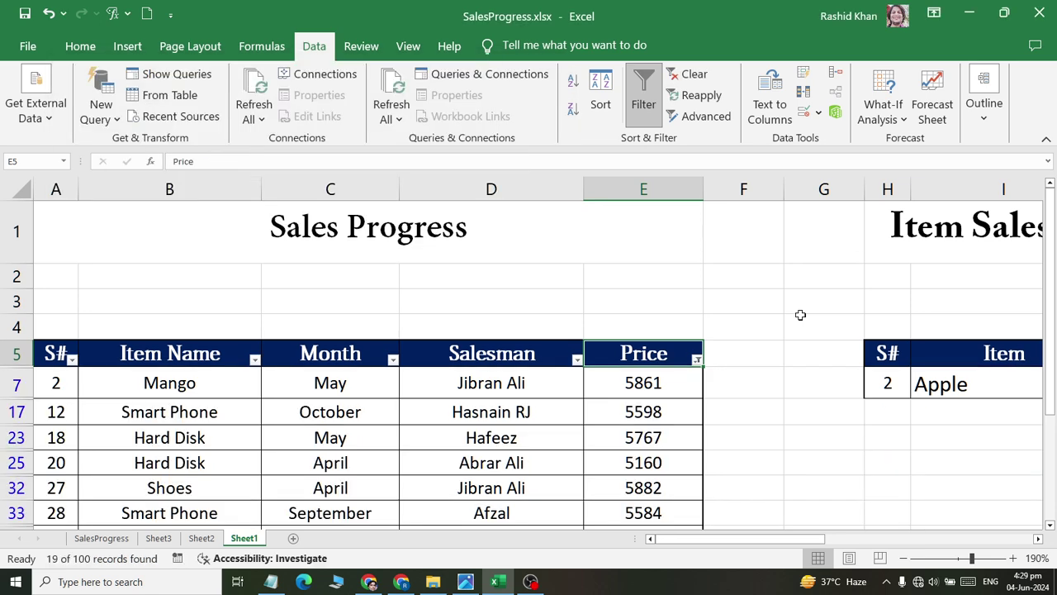
scroll(758, 387, "down", 2)
scroll(759, 387, "down", 3)
scroll(759, 387, "up", 3)
scroll(758, 387, "up", 2)
left_click(692, 75)
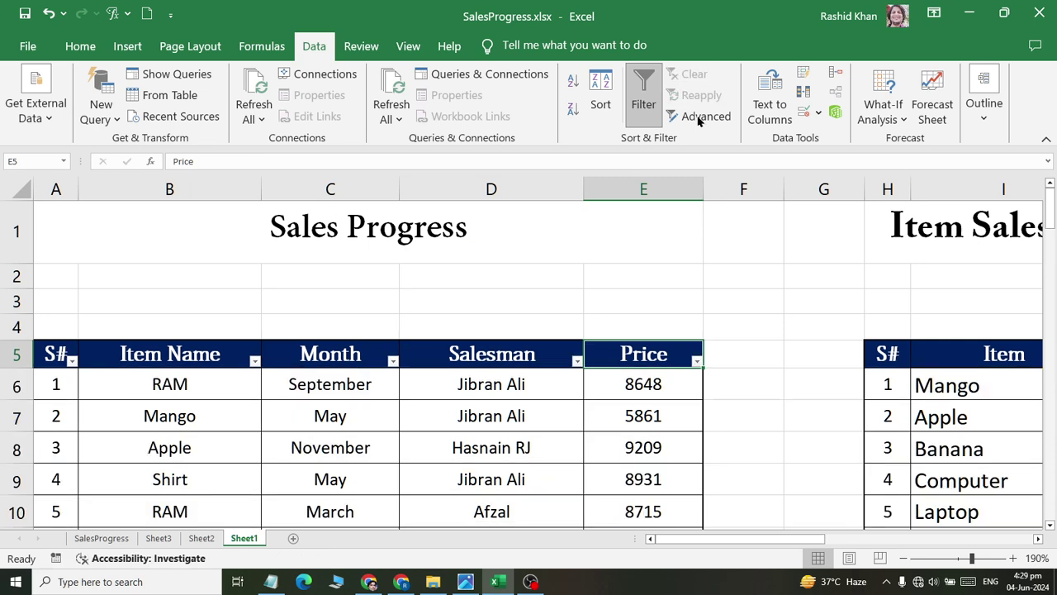
Filter Price to the top 3 items, then clear the filter.
left_click(697, 361)
mouse_move(561, 177)
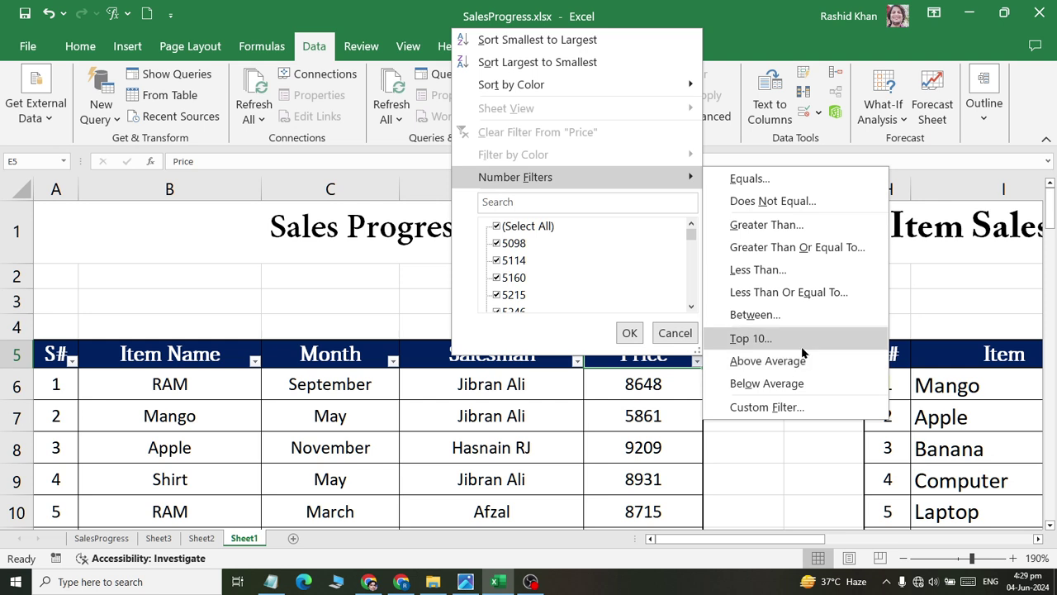
left_click(795, 343)
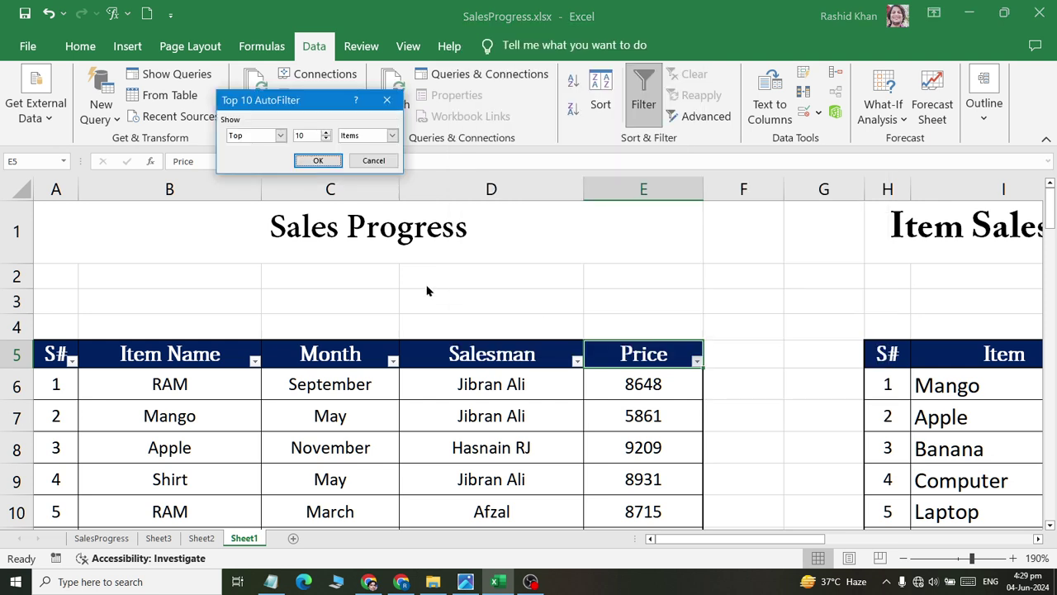
double_click(303, 134)
type("3")
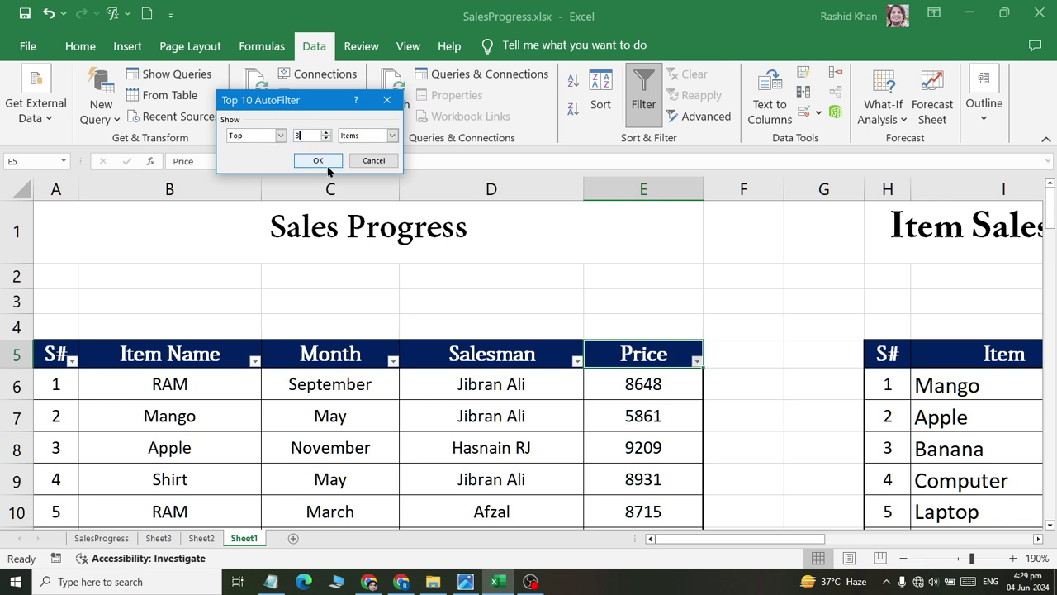
left_click(318, 162)
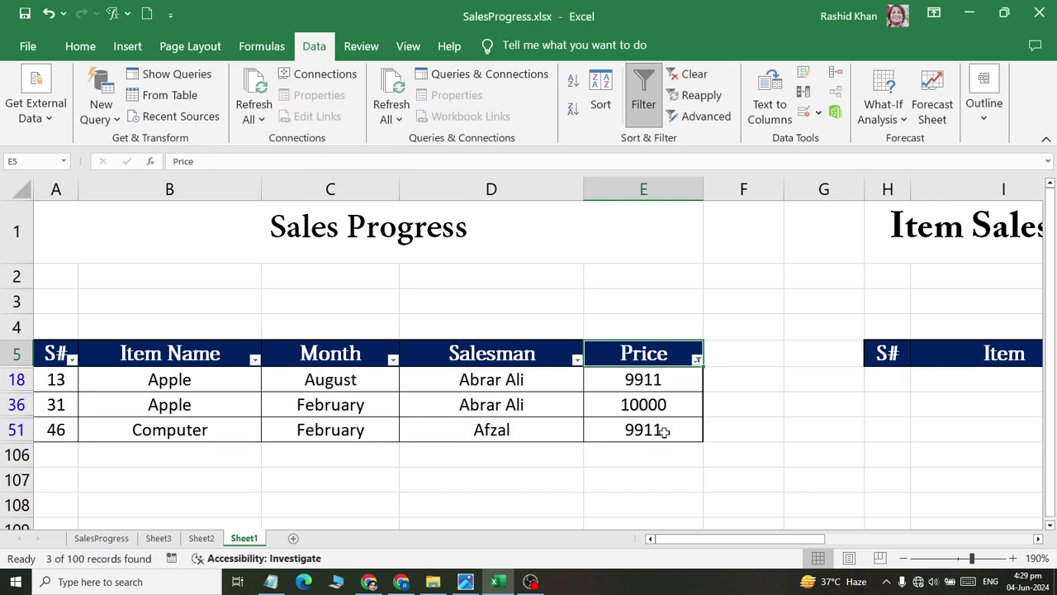
left_click(688, 73)
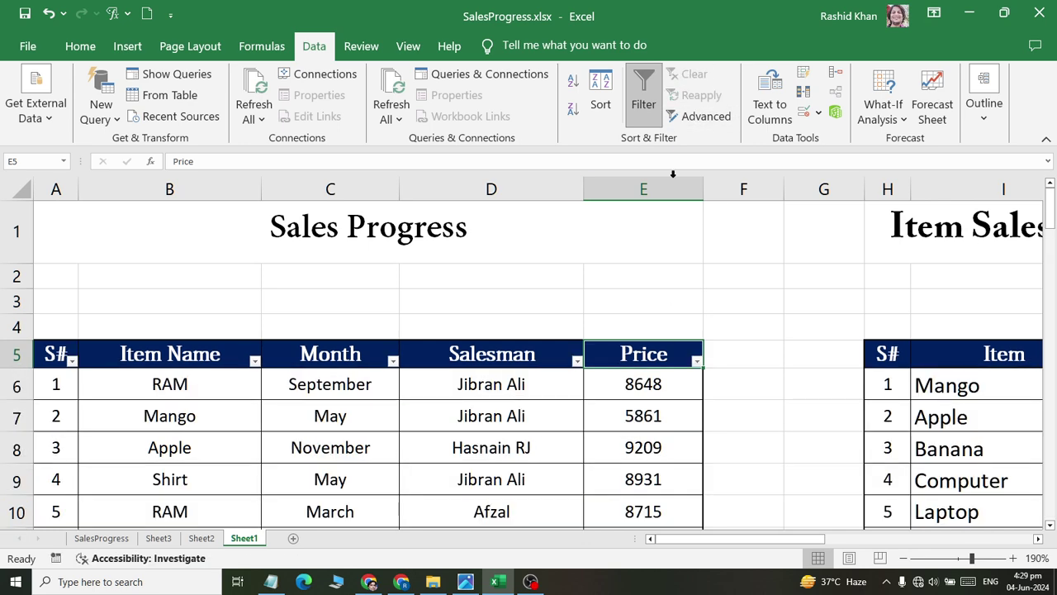
Filter Price to the bottom 3 items, then clear the filter.
left_click(697, 361)
mouse_move(514, 177)
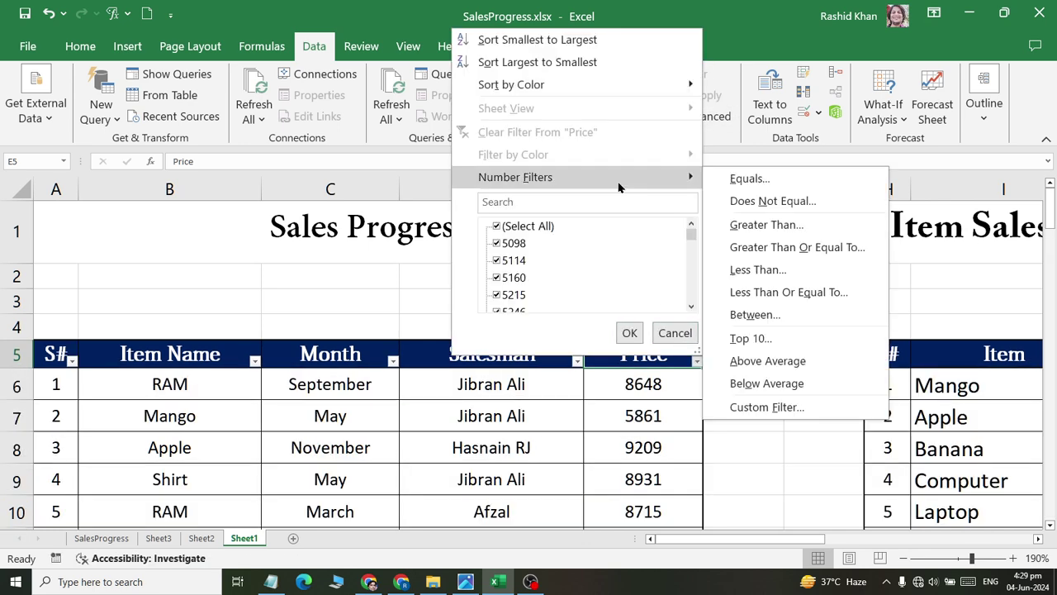
left_click(798, 338)
left_click(280, 136)
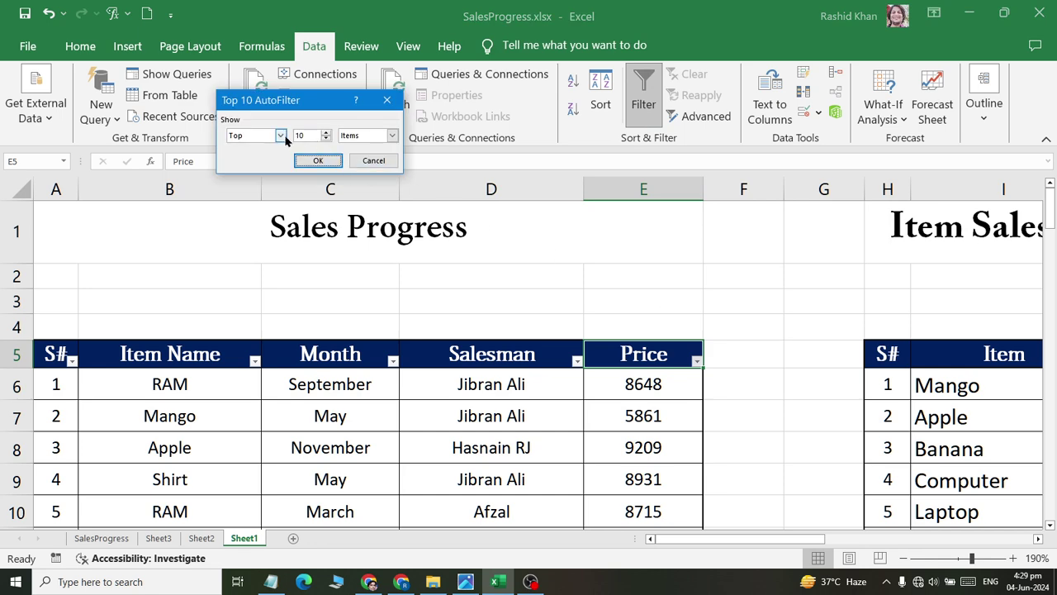
left_click(251, 157)
double_click(301, 135)
type("3")
left_click(317, 160)
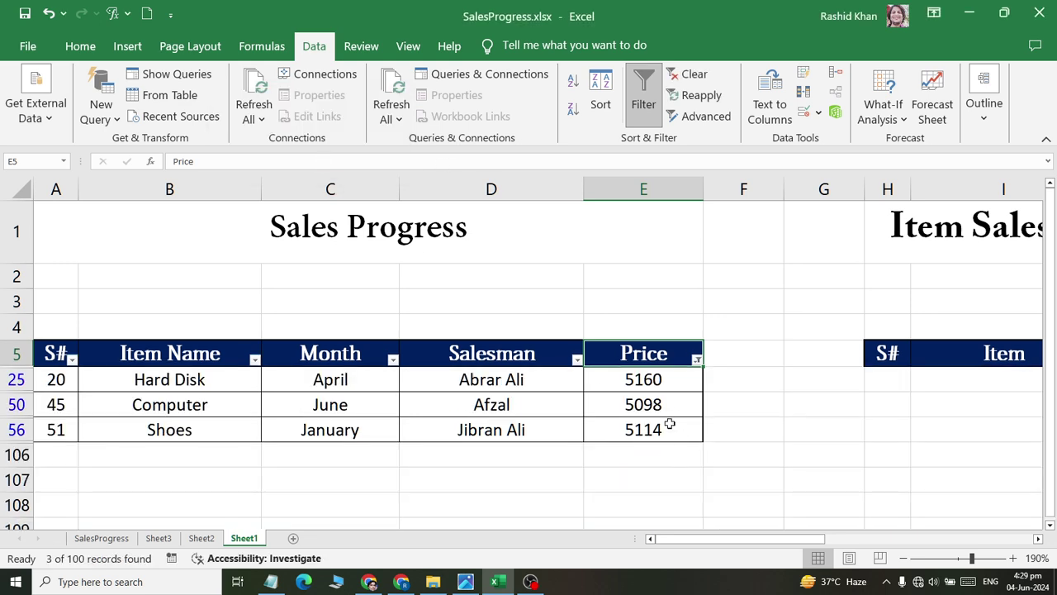
left_click(688, 74)
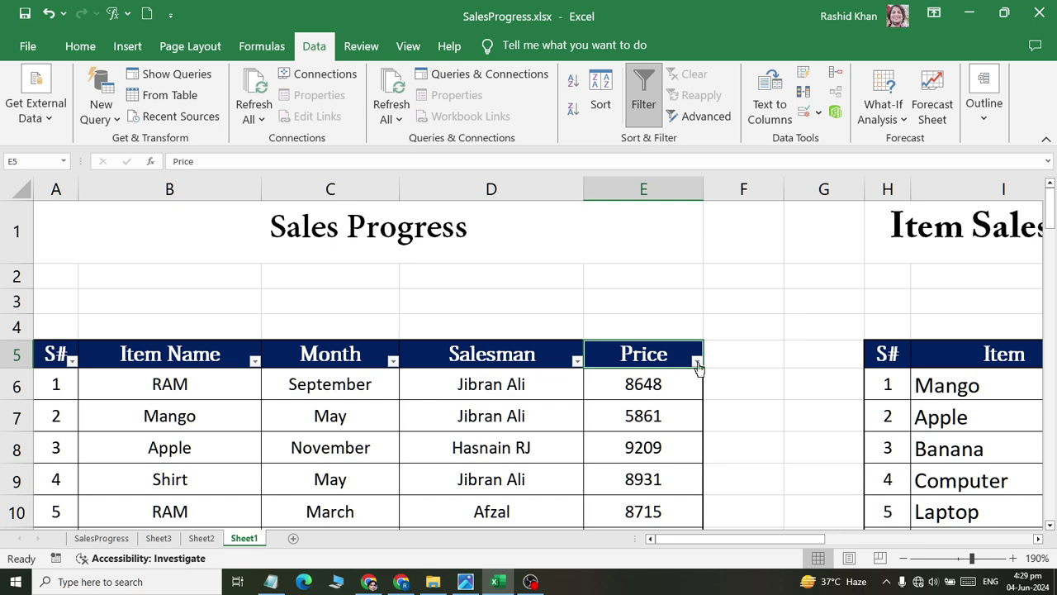
left_click(697, 361)
mouse_move(516, 176)
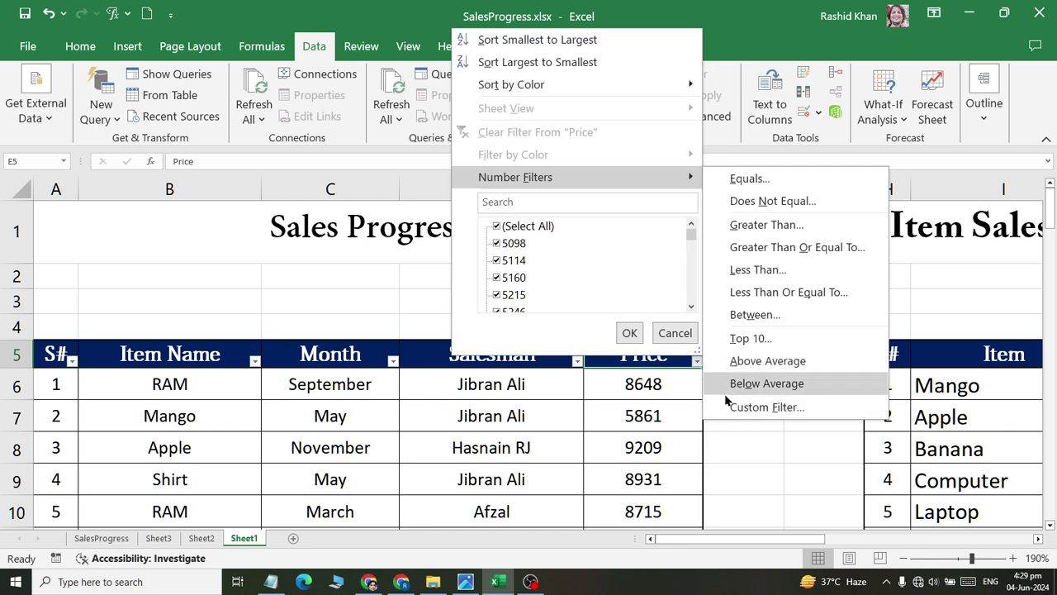
key("Escape")
mouse_move(729, 425)
left_mouse_down()
mouse_move(1052, 391)
mouse_move(1053, 407)
left_mouse_up()
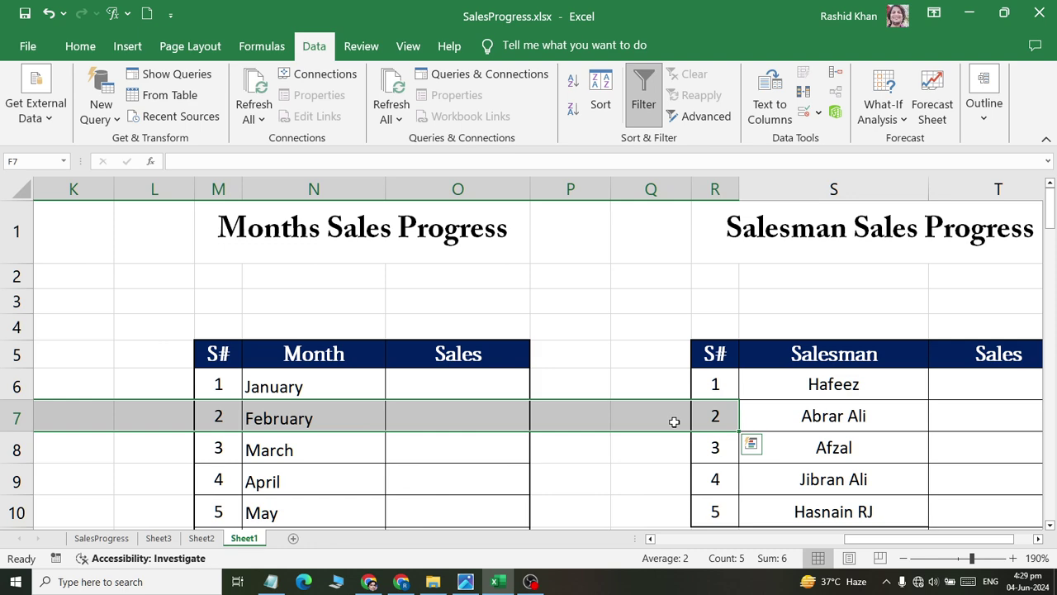
Enter the labels apple, Mango and Banana in V6:V8.
left_click_drag(672, 417, 1053, 425)
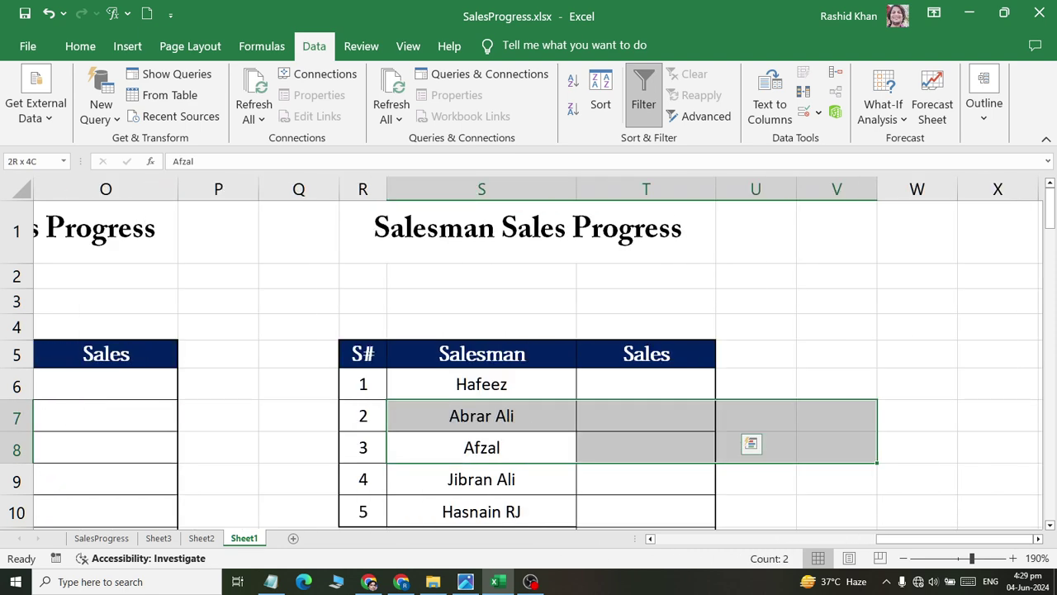
left_click(768, 384)
key("Left")
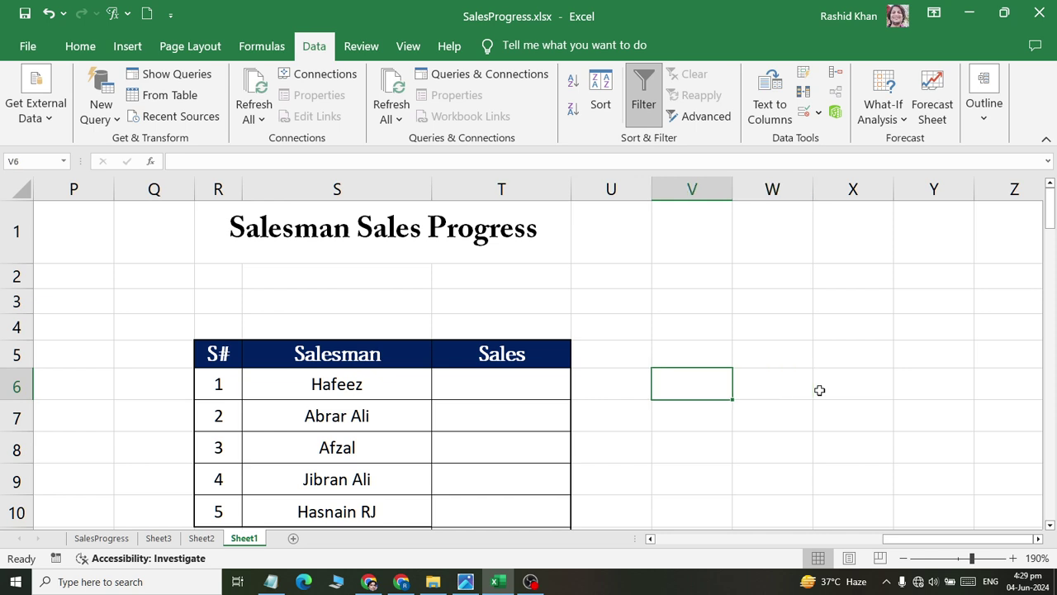
type("apple")
key("Return")
type("Man")
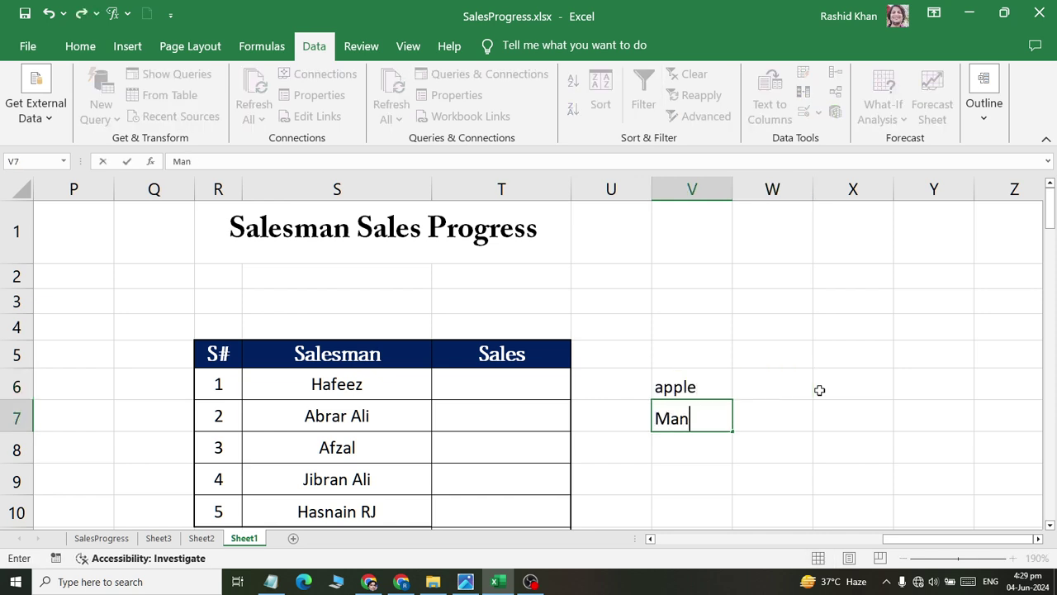
type("gpo")
key("BackSpace")
key("BackSpace")
type("o")
key("Return")
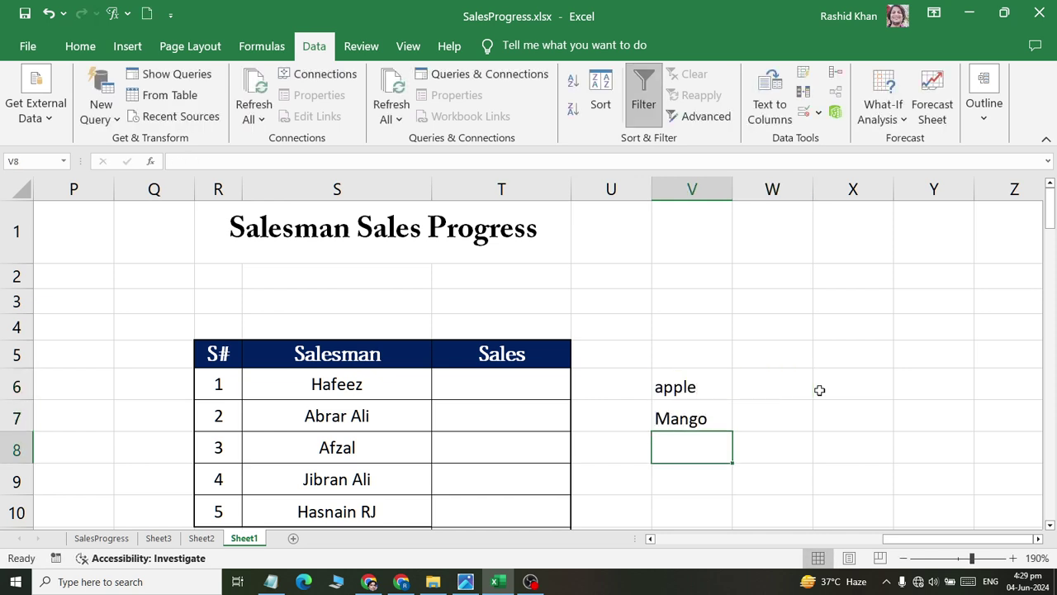
type("Banana")
key("Tab")
Enter 10, 20 and 30 in W6:W8 and label V9 'Total'.
key("Up")
key("Up")
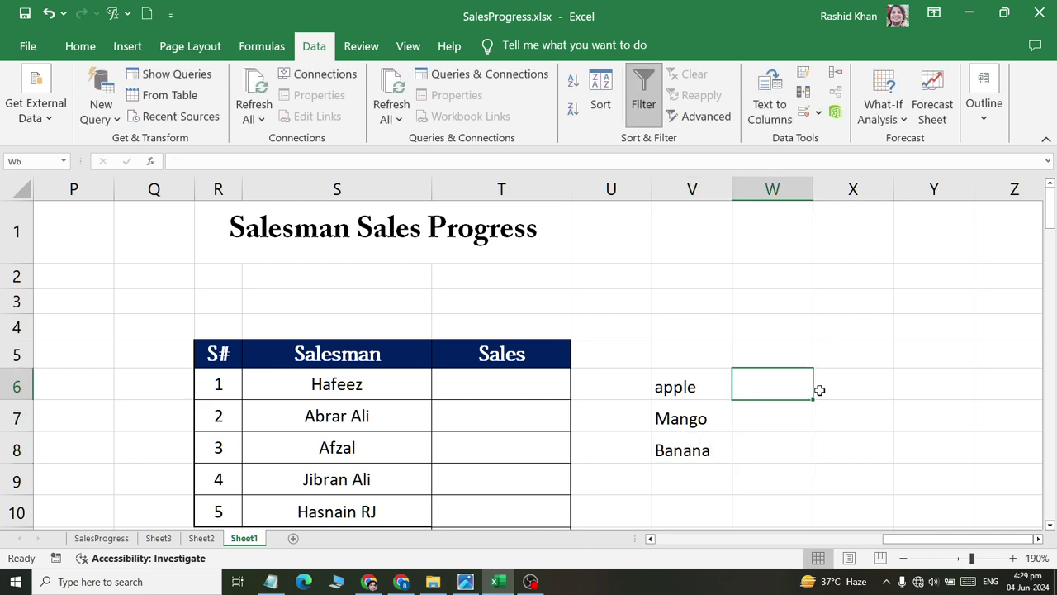
type("10")
key("Return")
type("20")
key("Return")
type("30")
key("Left")
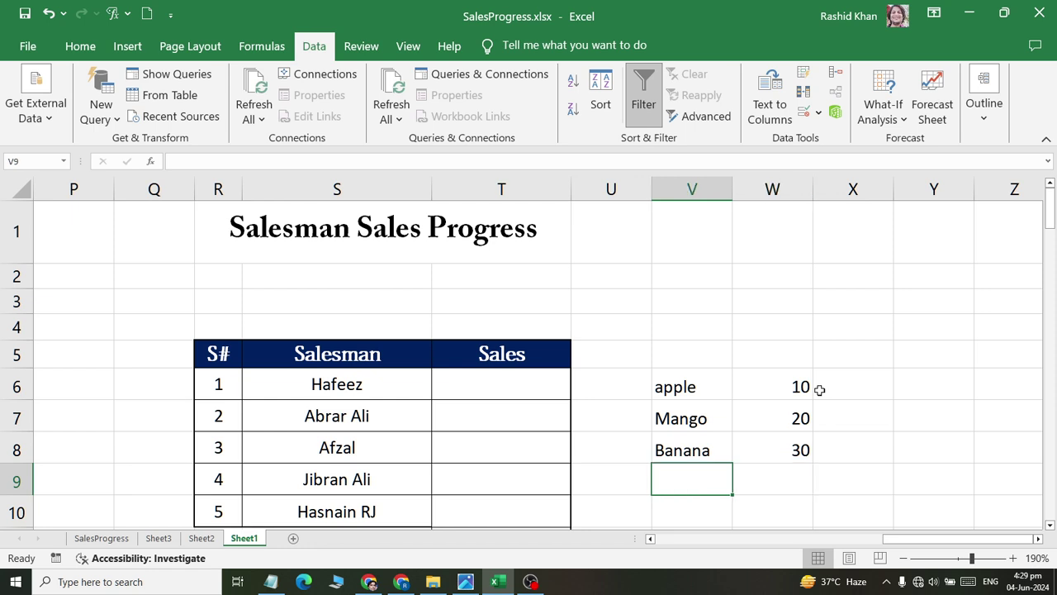
type("Total")
key("Tab")
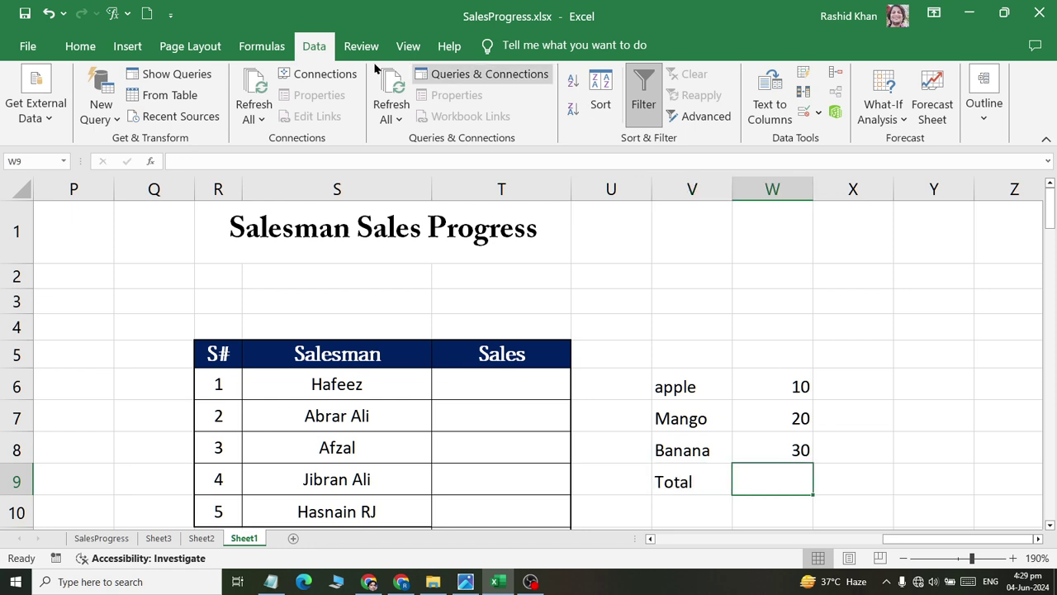
AutoSum W6:W8 into W9 for a Total of 60, and add an 'AVG' label.
left_click(81, 47)
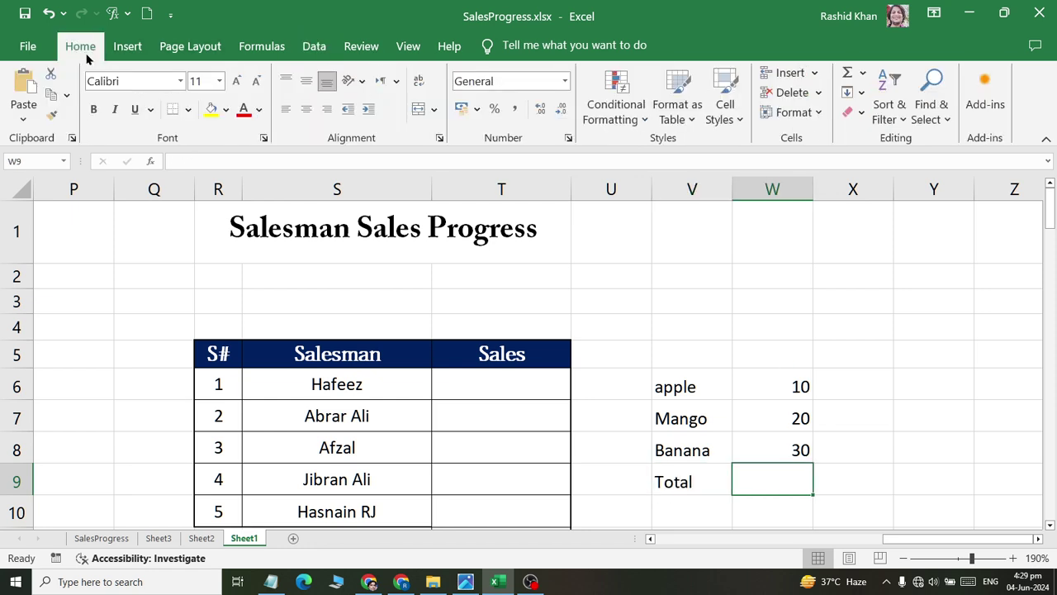
left_click(846, 73)
key("Return")
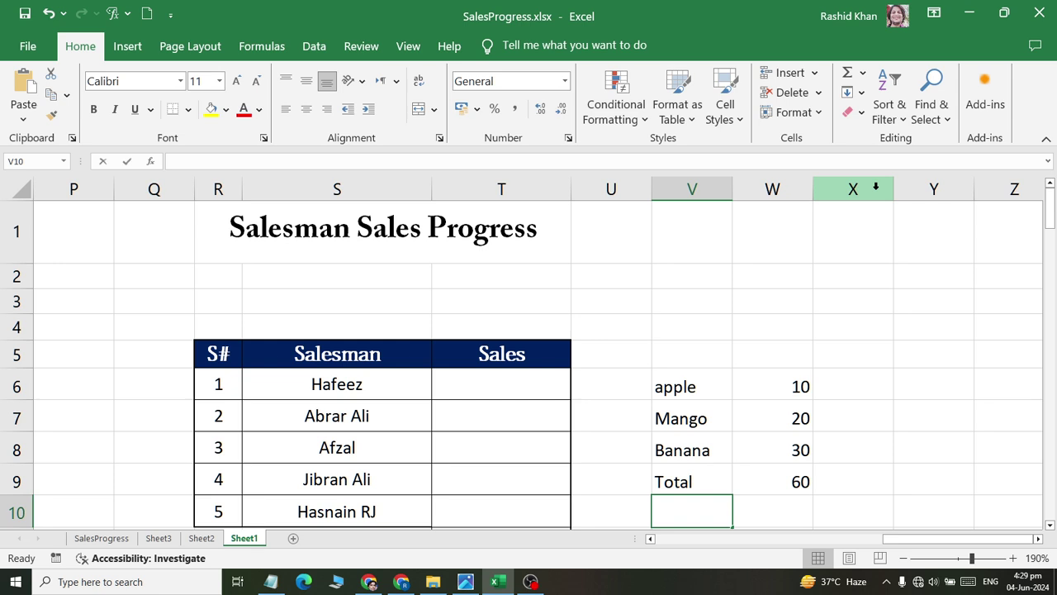
type("AVG")
key("Tab")
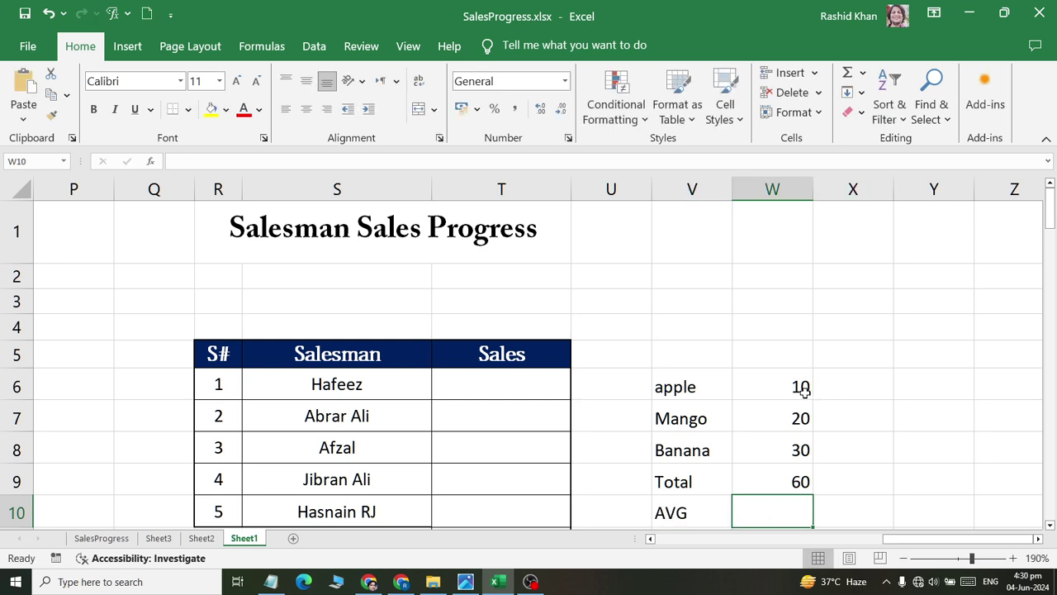
Check the values 10–30, the fruit labels and the Total formula in W9.
left_click_drag(801, 388, 797, 450)
left_click(790, 482)
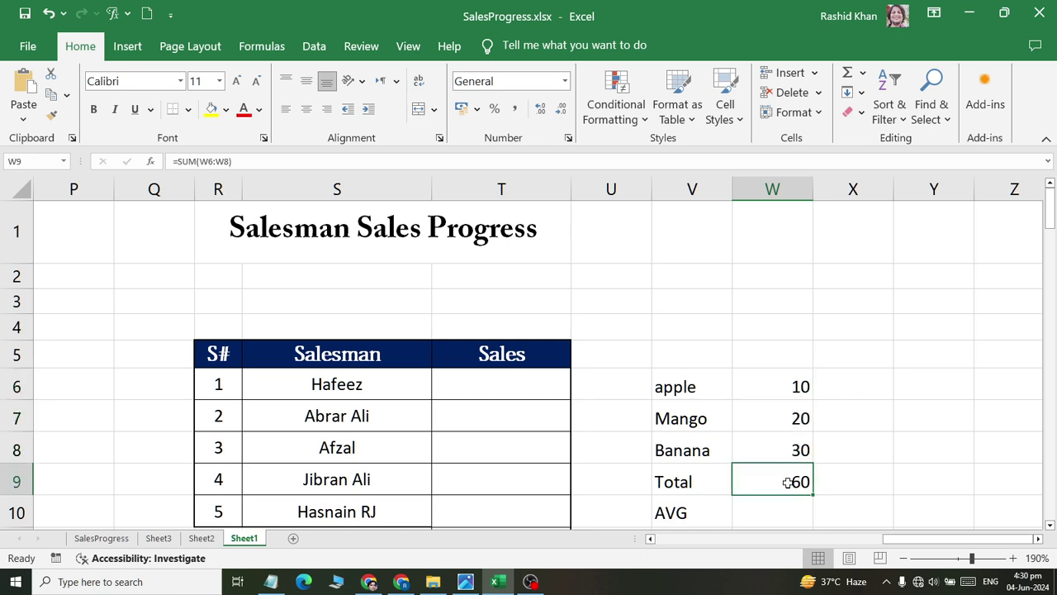
left_click(697, 423)
left_click(691, 454)
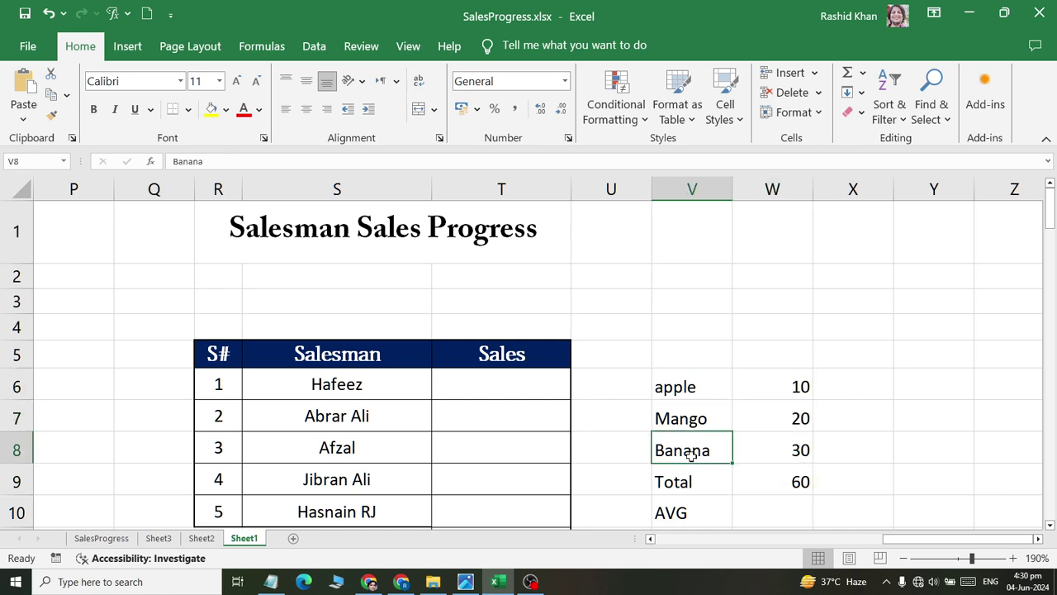
left_click(805, 491)
left_click(802, 505)
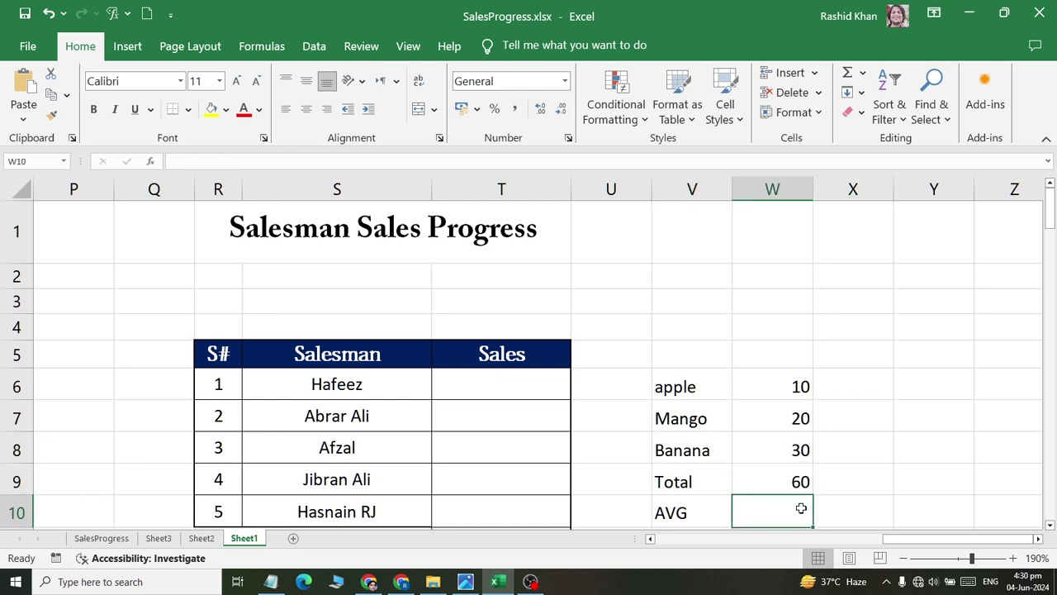
Enter trial values of 20 in X6, X7 and X8.
left_click(840, 380)
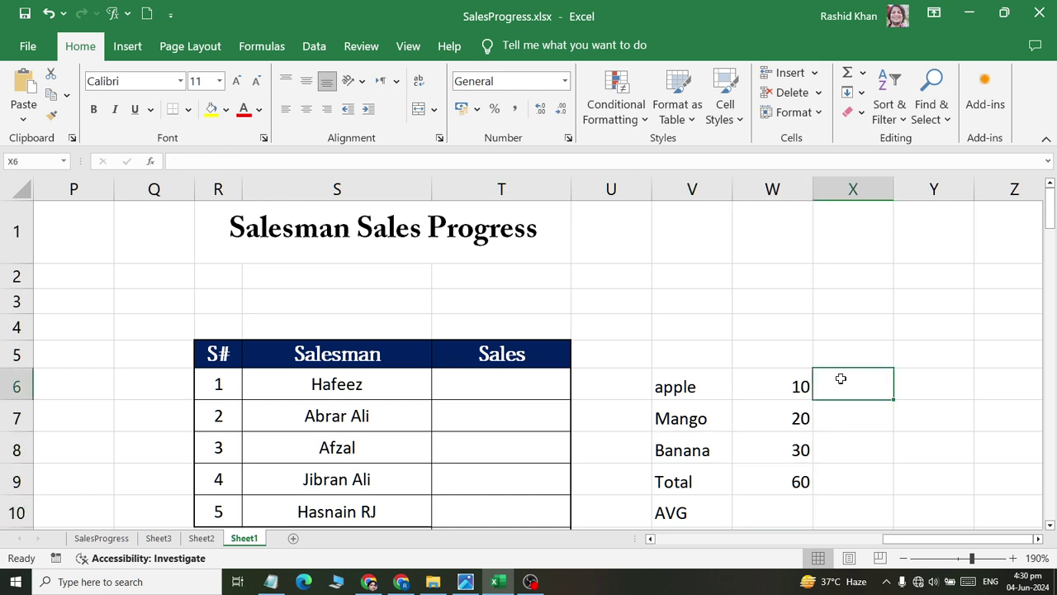
type("20")
key("Return")
type("20")
key("Return")
type("20")
key("Return")
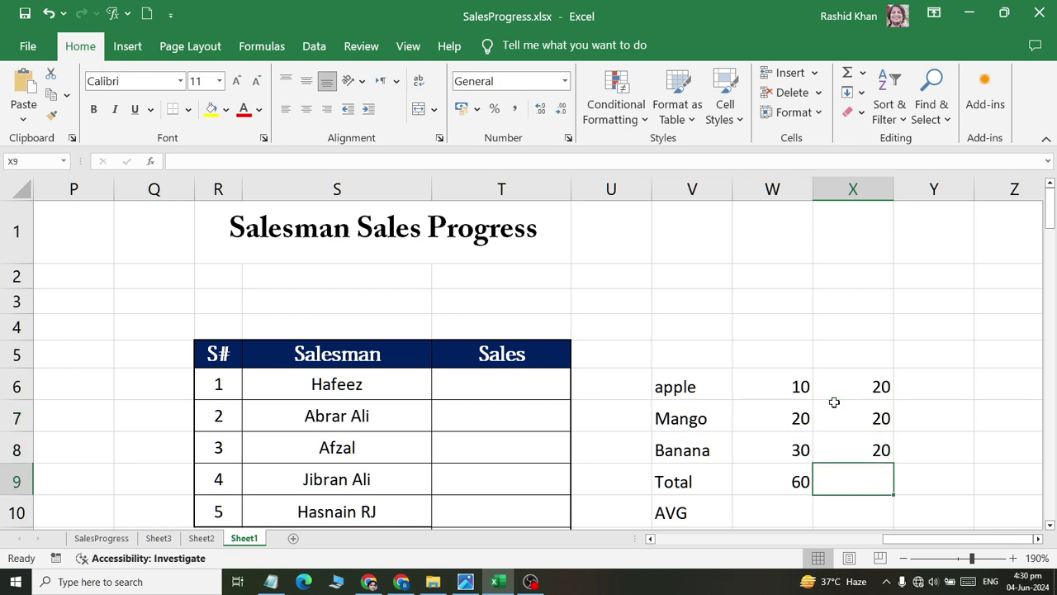
Delete the trial 20s from X6:X8.
left_click(834, 398)
key("shift+Down")
key("shift+Down")
key("Delete")
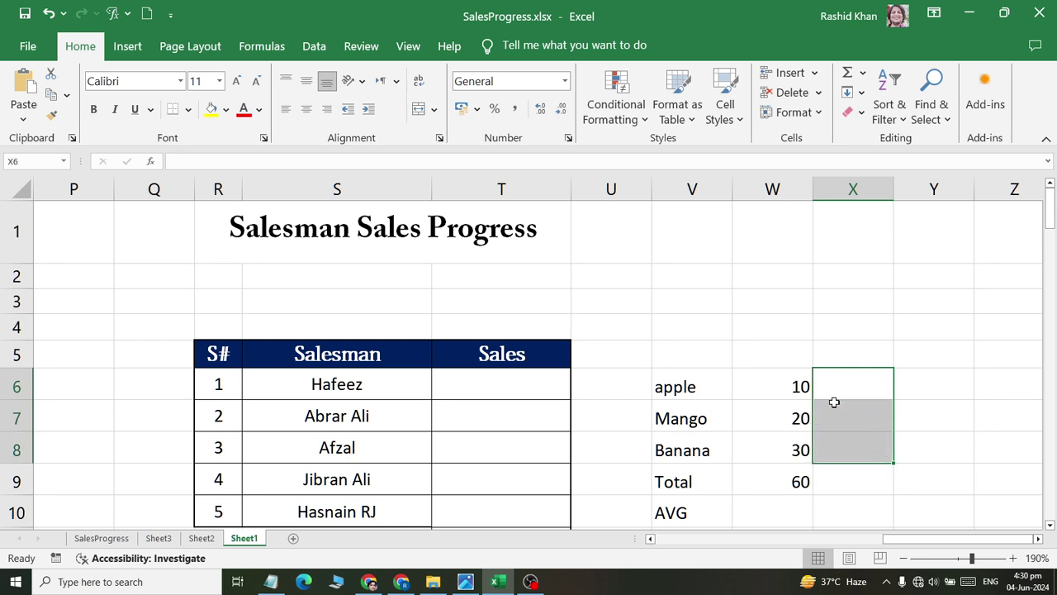
left_click(770, 511)
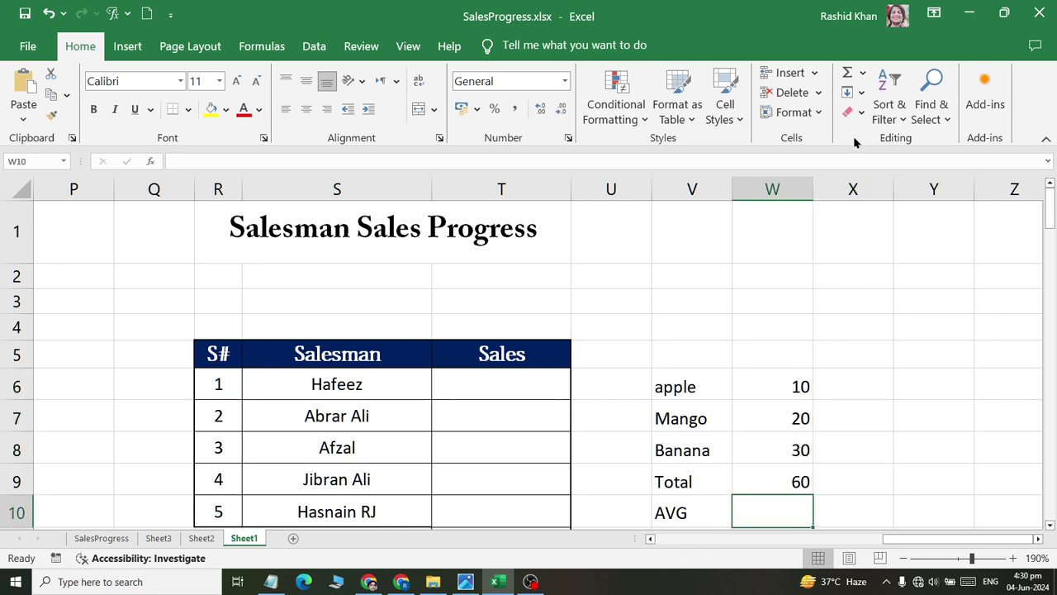
Insert an AutoSum Average of W6:W8 in W10, giving 20.
left_click(862, 72)
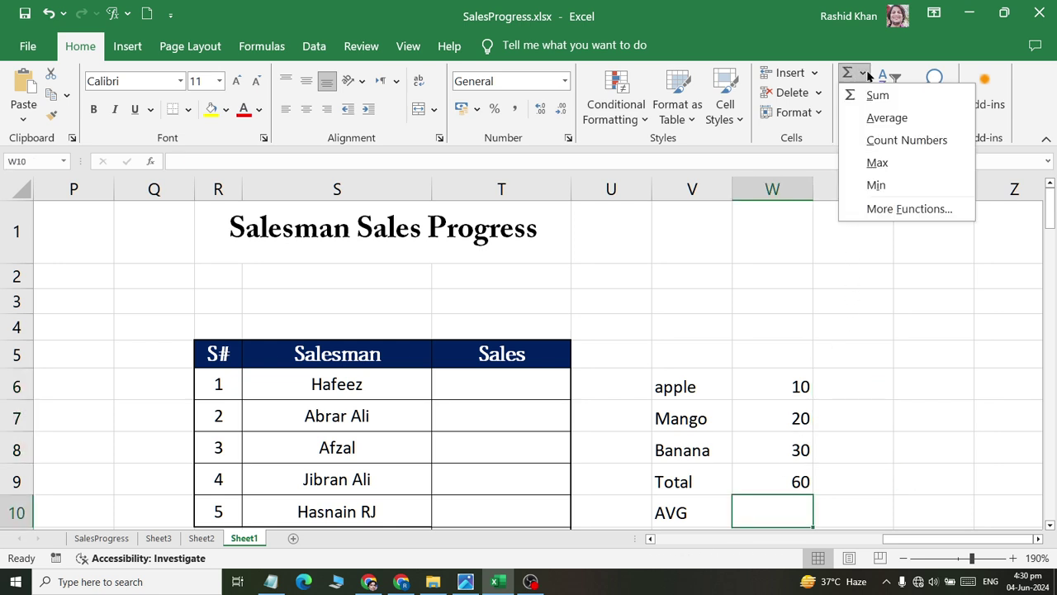
left_click(887, 117)
left_click_drag(790, 385, 795, 448)
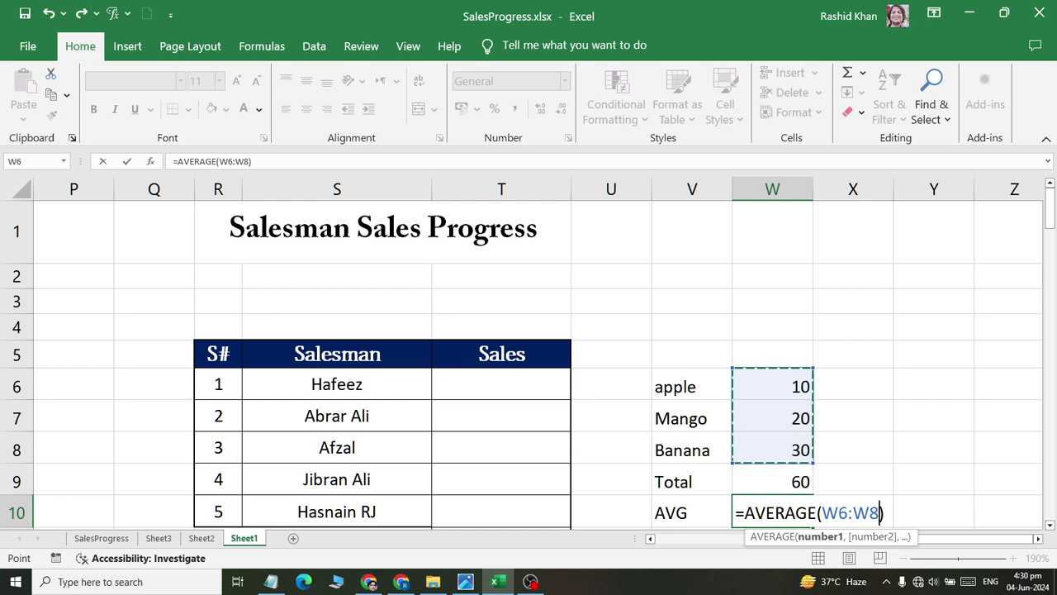
key("Return")
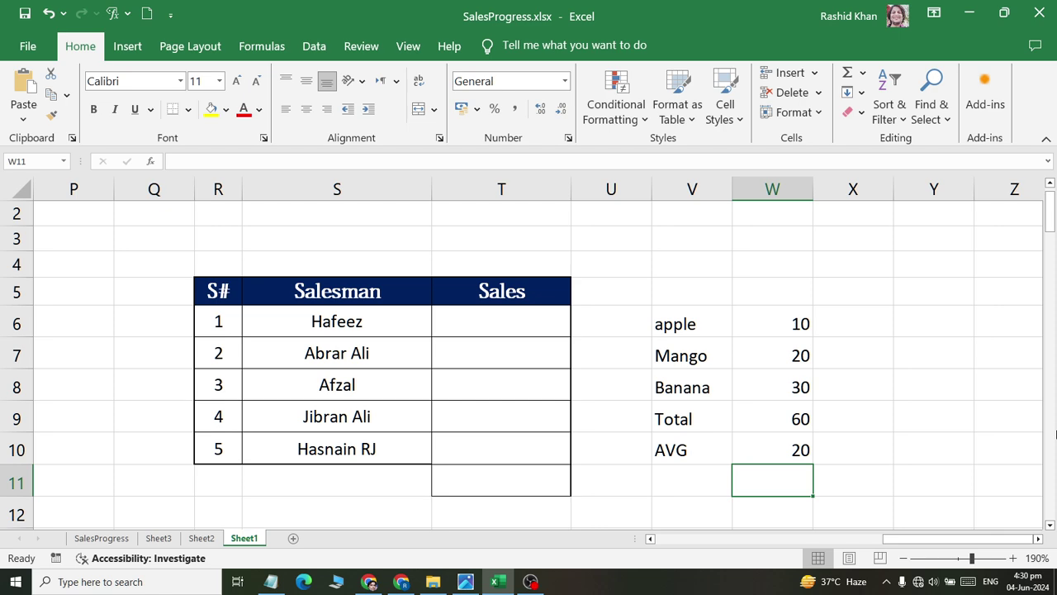
Add the labels 'above average' and 'blow average' in V11 and V12.
left_click(696, 483)
type("ab")
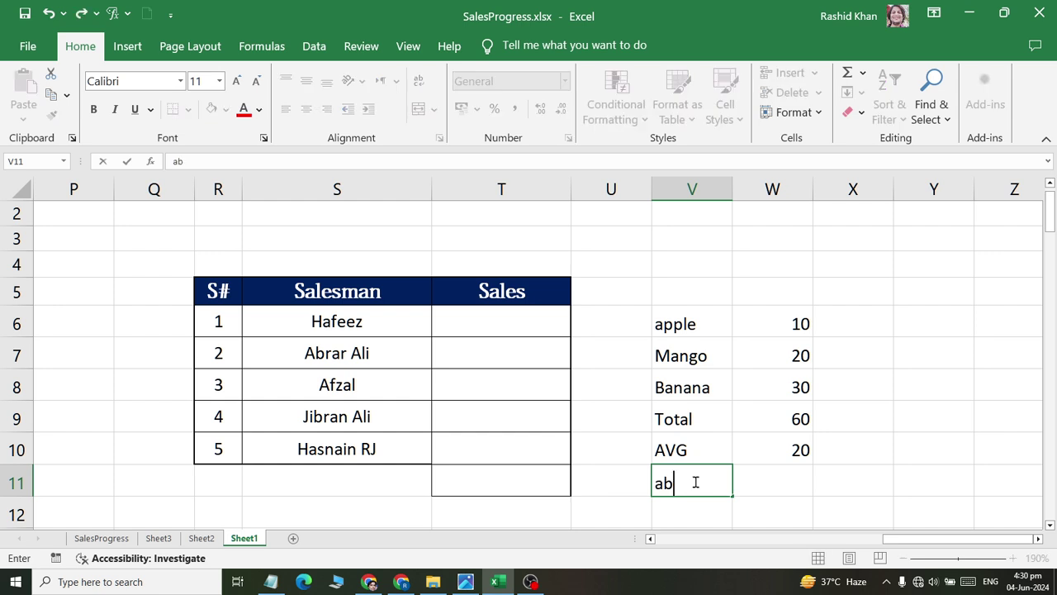
type("ove average")
key("Return")
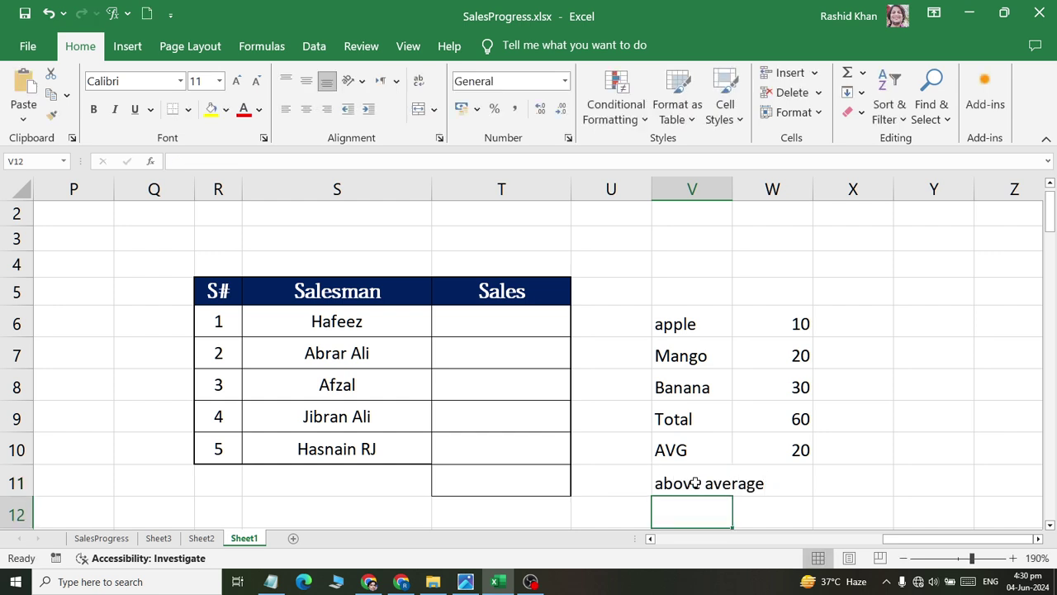
type("blow ave")
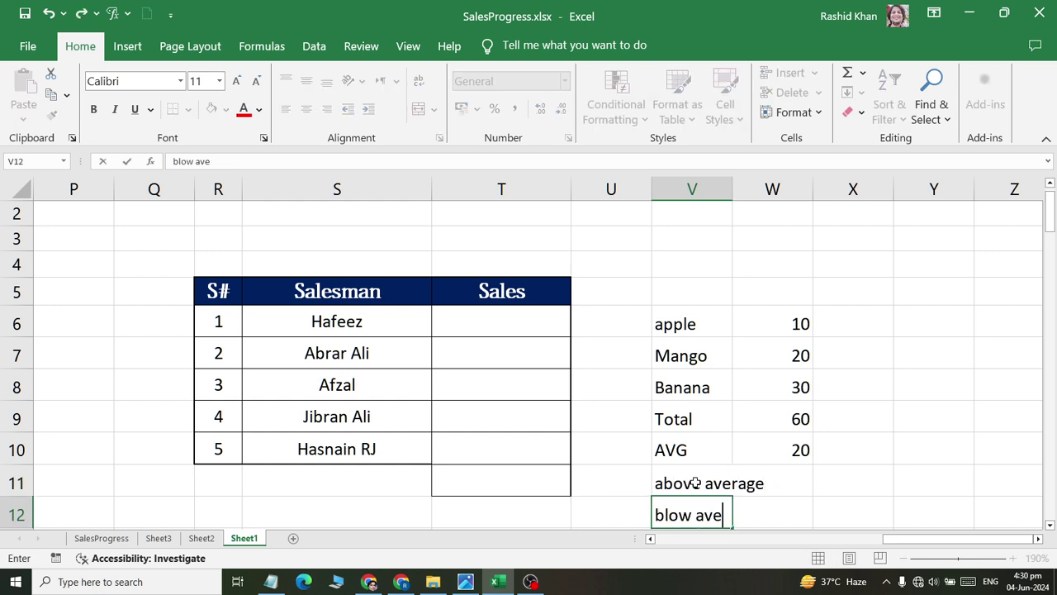
type("rage")
key("Return")
key("Up")
key("Right")
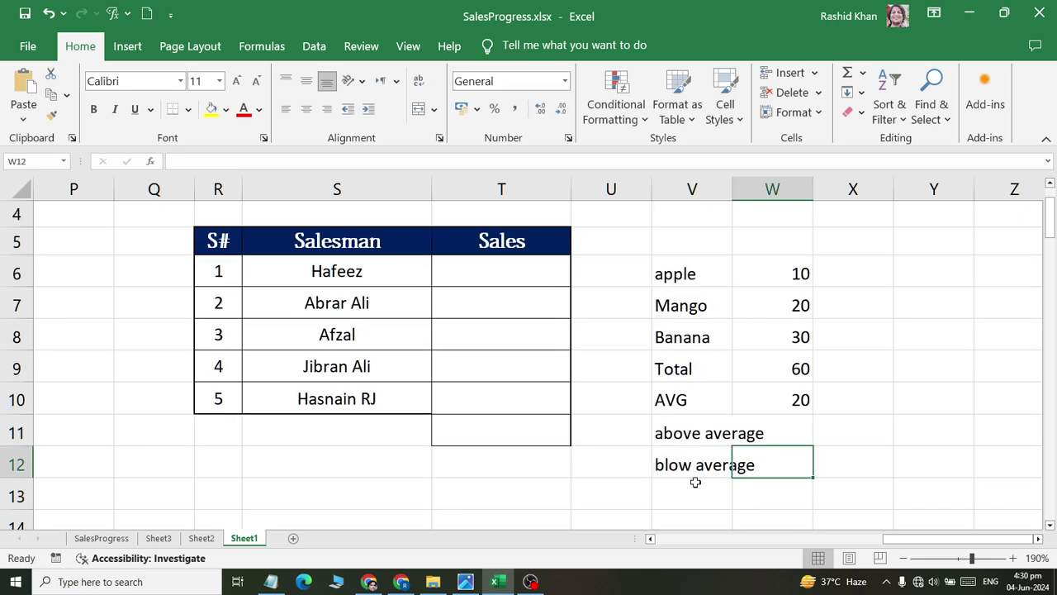
key("Up")
Autofit column V and enter 30 in W11 and 10 in W12.
double_click(732, 187)
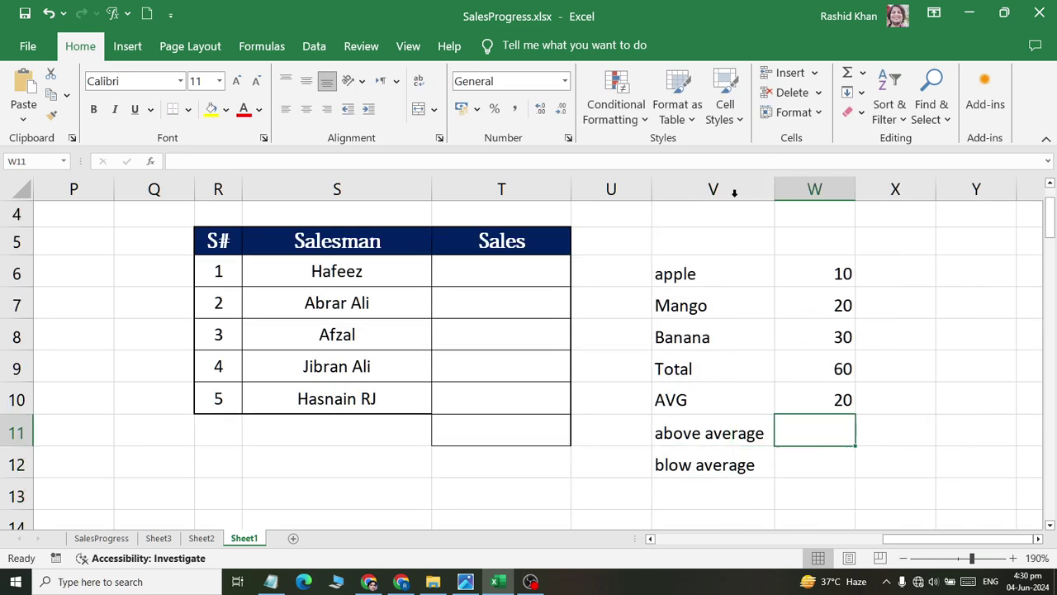
left_click(813, 403)
left_click_drag(836, 273, 845, 356)
left_click(842, 339)
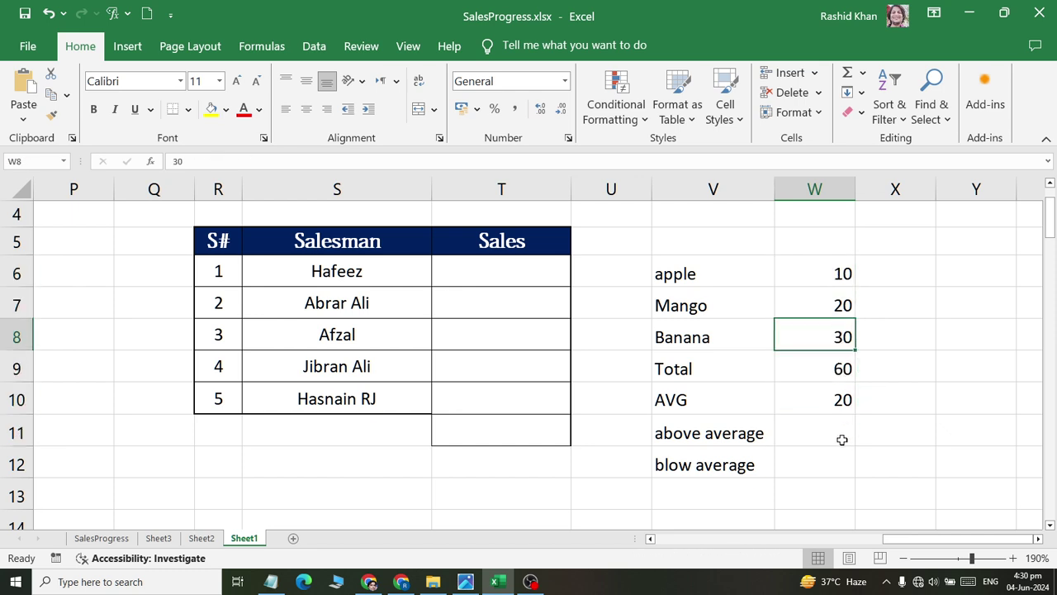
left_click(841, 440)
type("30")
key("Return")
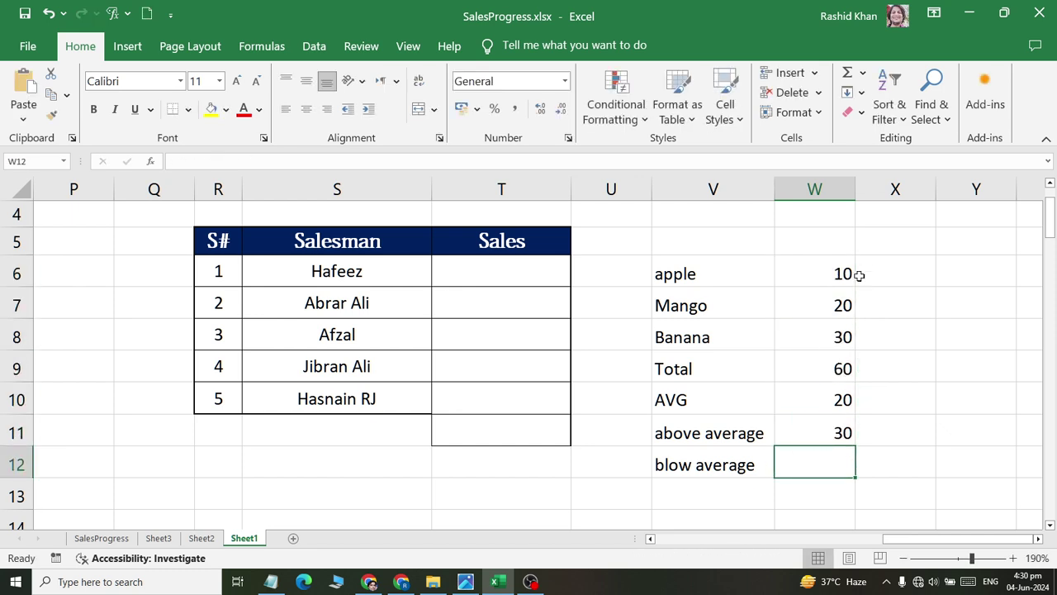
type("10")
key("Return")
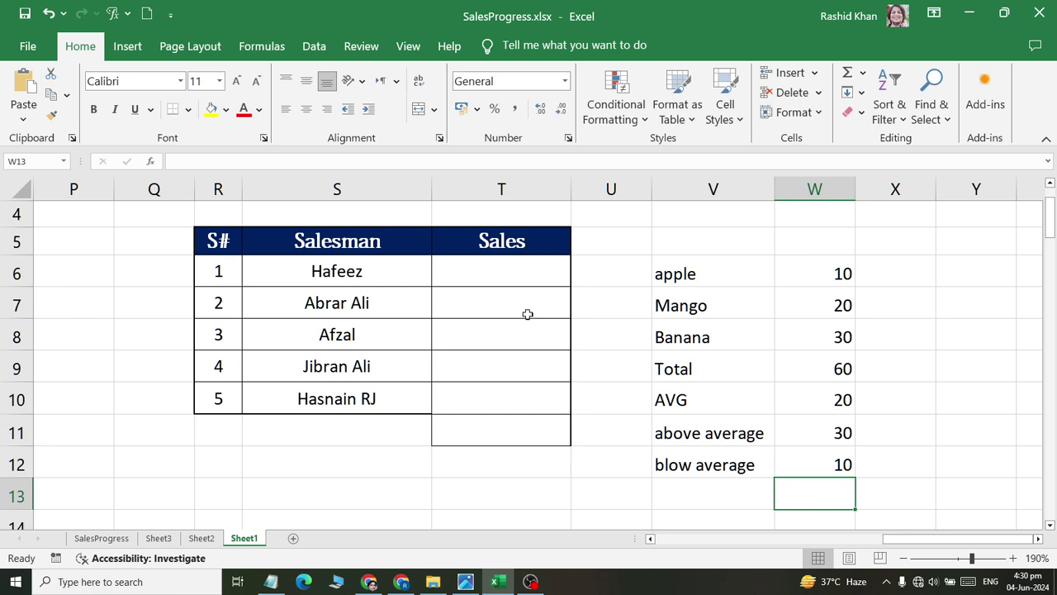
Apply a Number Filters > Above Average filter on Price, showing 56 of 100 records.
left_click_drag(347, 297, 25, 272)
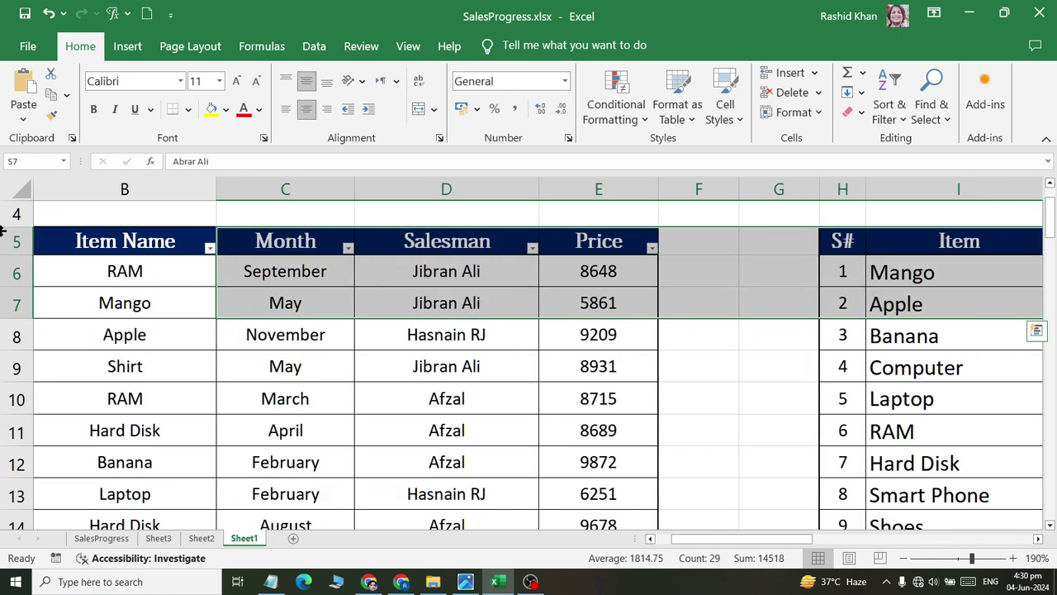
left_click(363, 369)
left_click(652, 249)
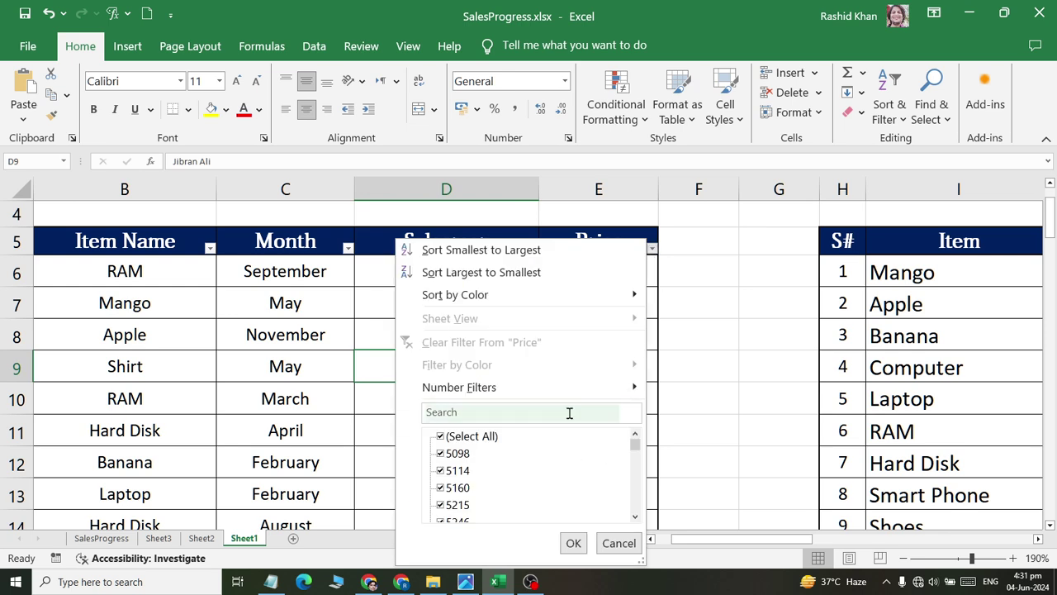
mouse_move(459, 387)
left_click(748, 504)
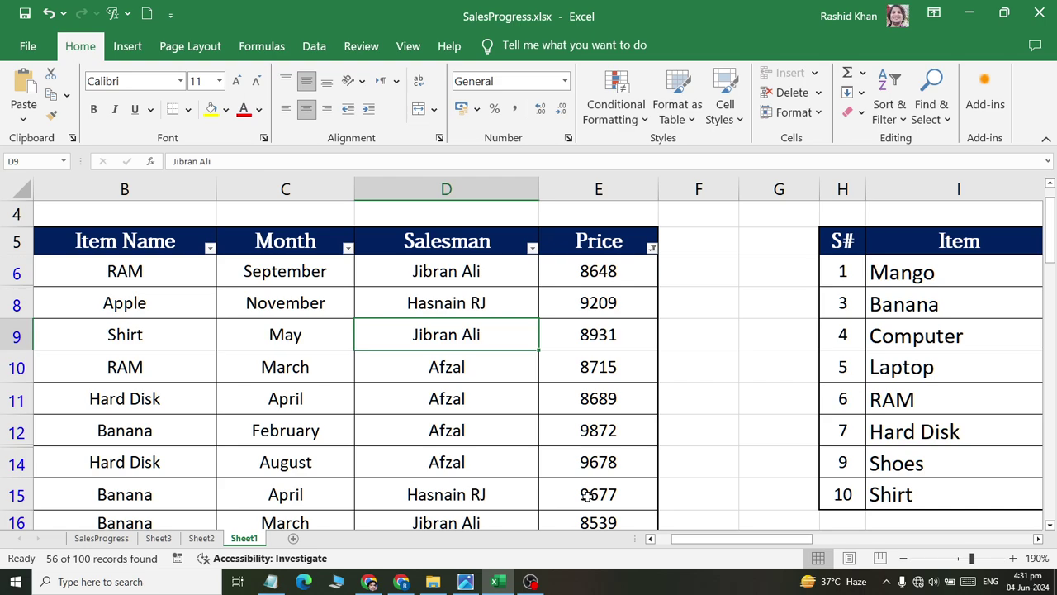
scroll(648, 393, "down", 3)
scroll(648, 393, "down", 7)
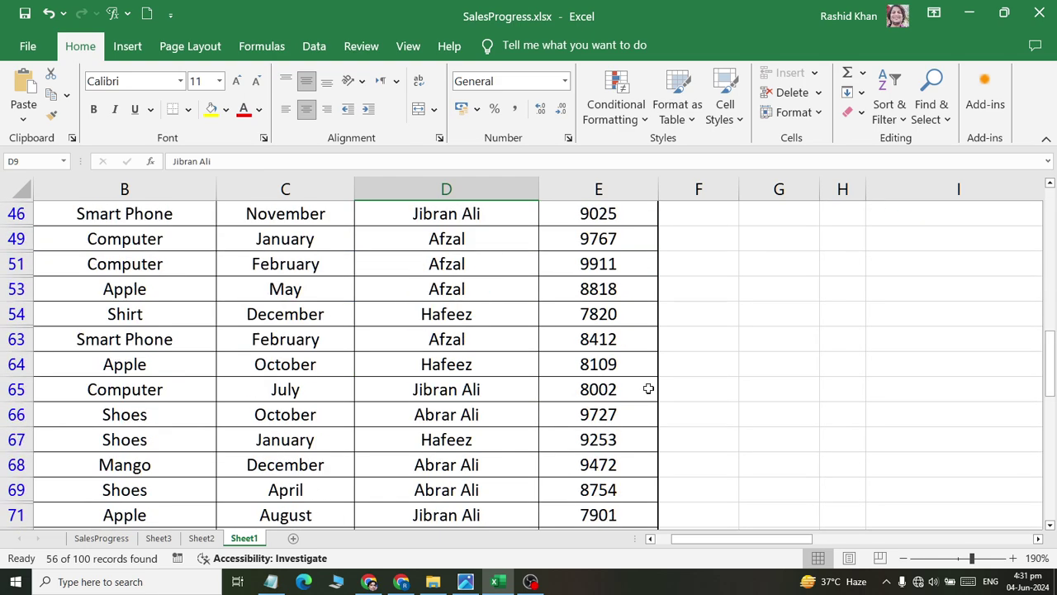
scroll(648, 393, "down", 4)
scroll(648, 394, "down", 5)
scroll(649, 393, "up", 4)
scroll(648, 393, "up", 7)
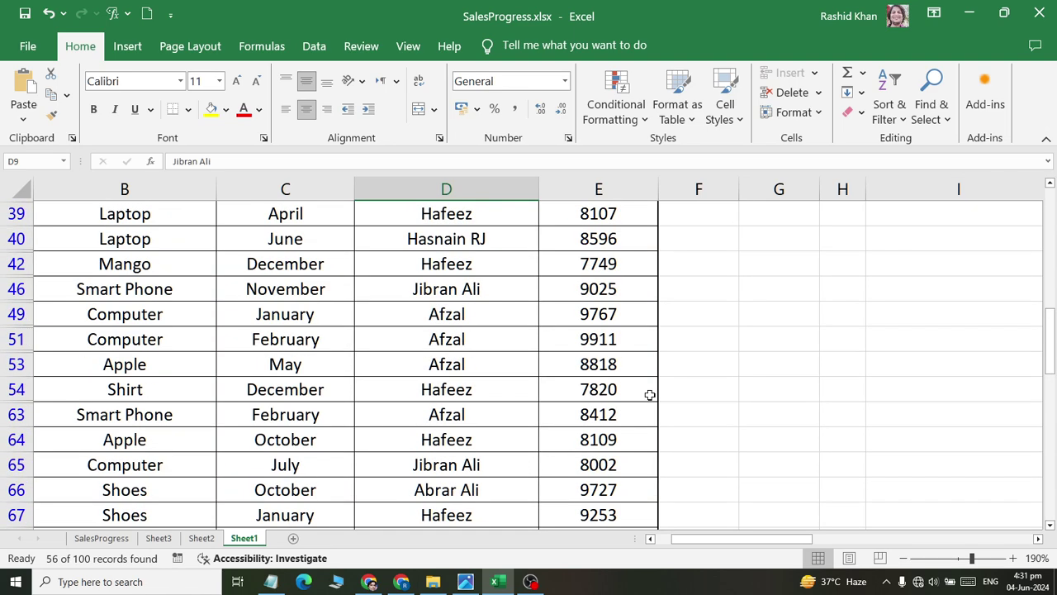
scroll(649, 394, "up", 7)
Switch the Price filter to Below Average, leaving 44 of 100 records.
left_click(659, 361)
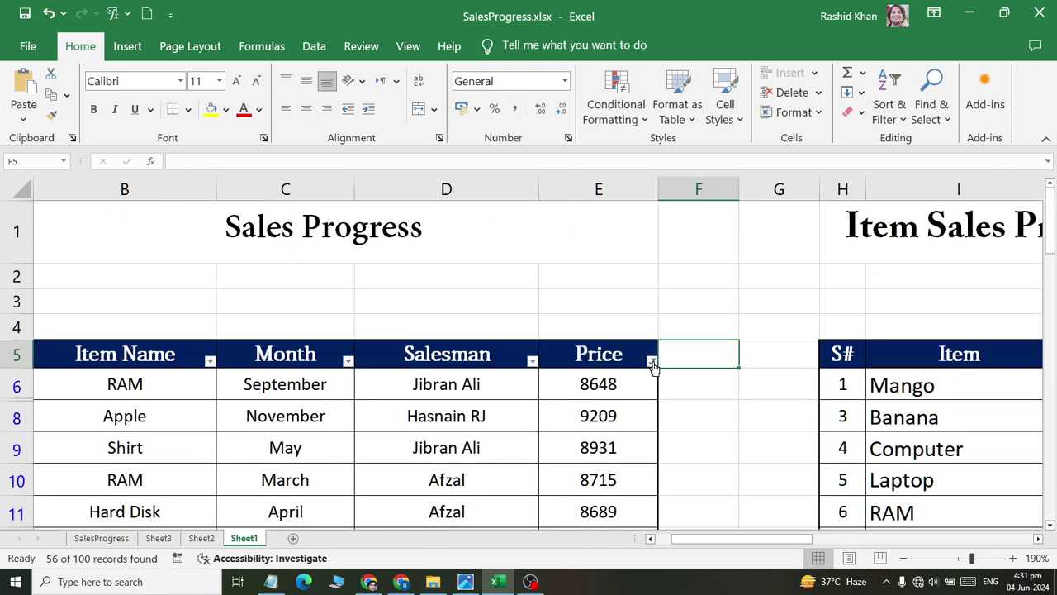
left_click(652, 361)
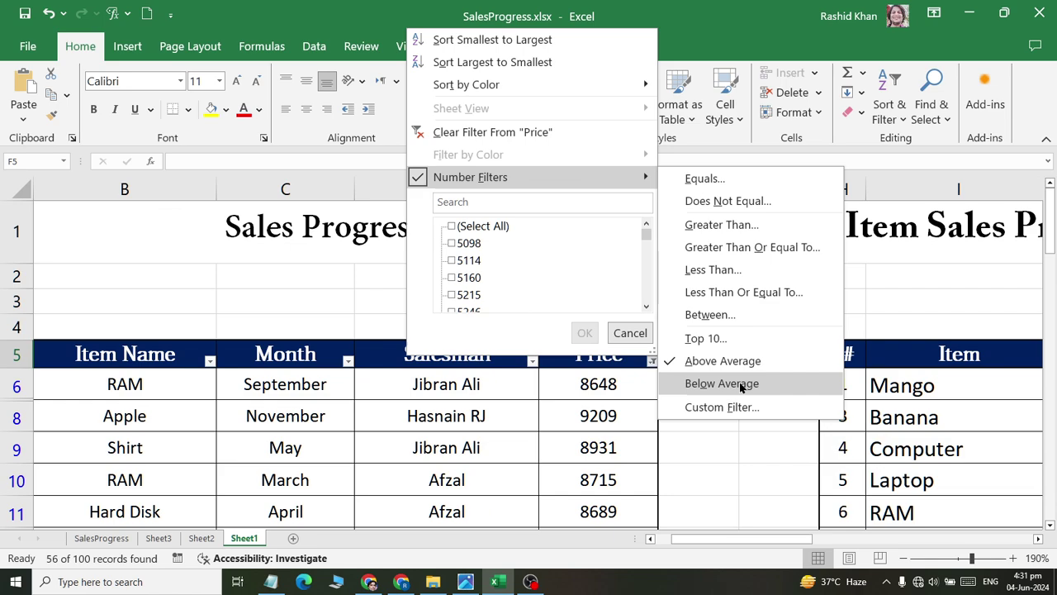
left_click(739, 382)
scroll(654, 364, "down", 3)
scroll(653, 350, "down", 1)
scroll(652, 351, "down", 4)
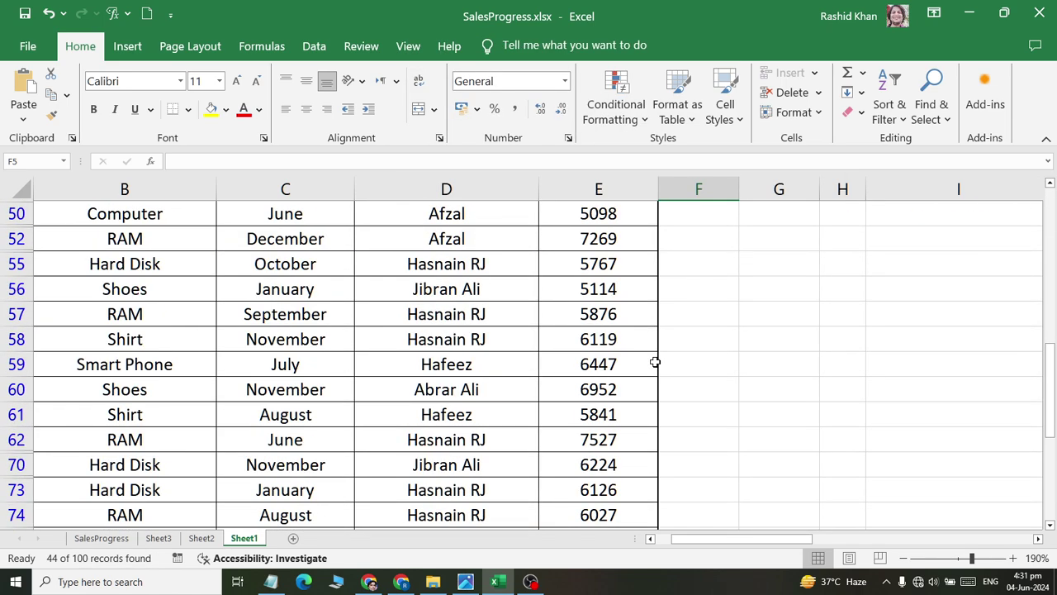
scroll(656, 361, "down", 5)
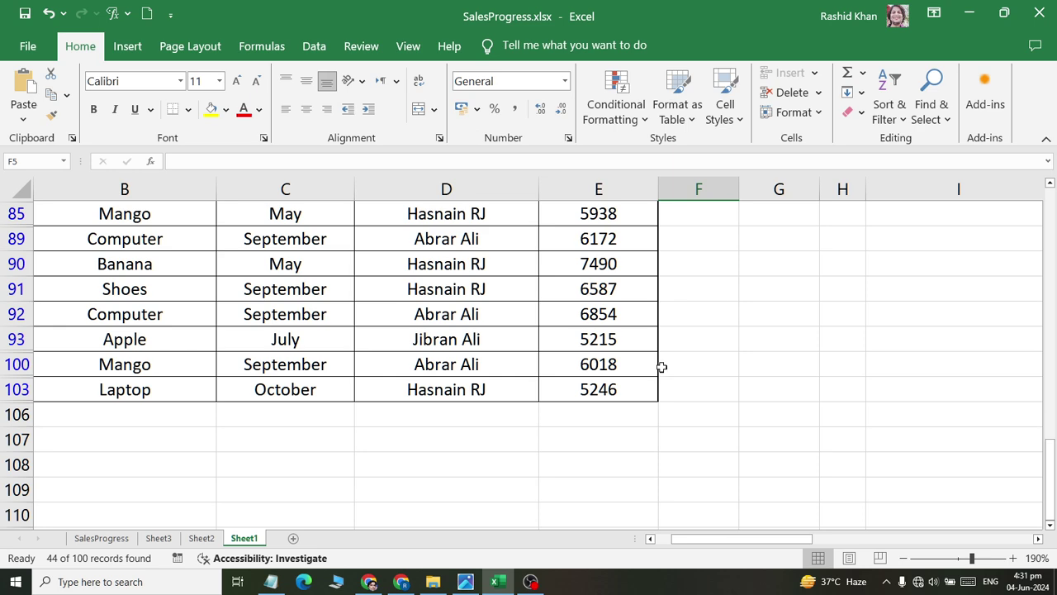
scroll(662, 366, "up", 5)
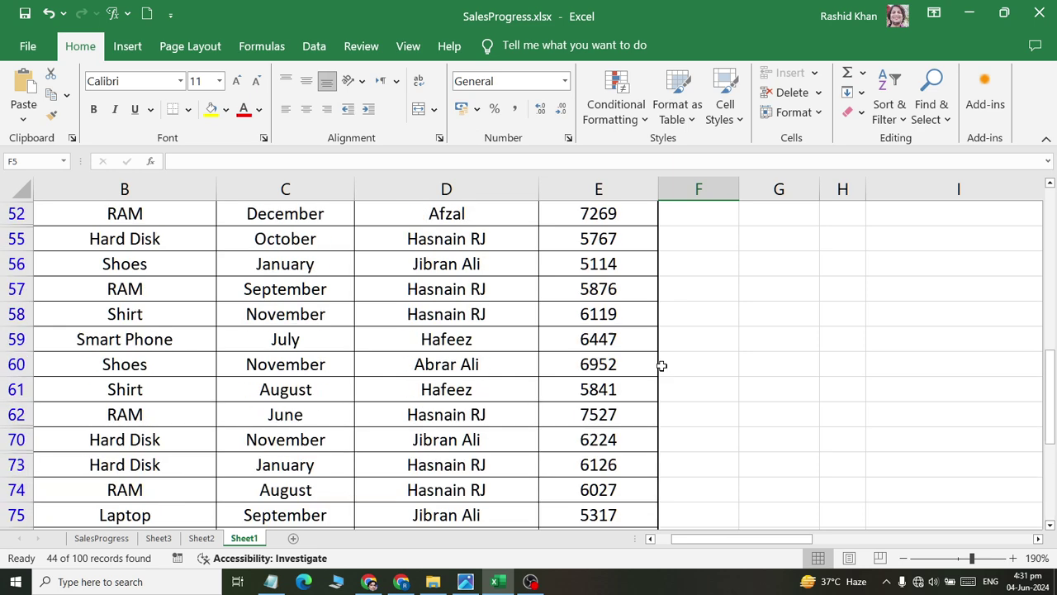
scroll(662, 365, "up", 6)
left_click(652, 360)
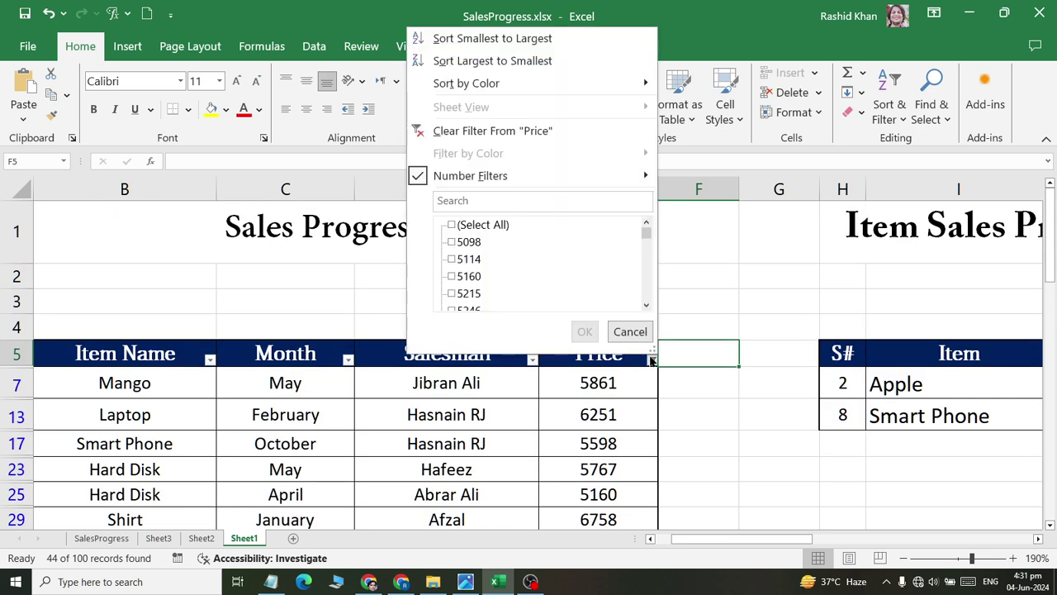
mouse_move(469, 176)
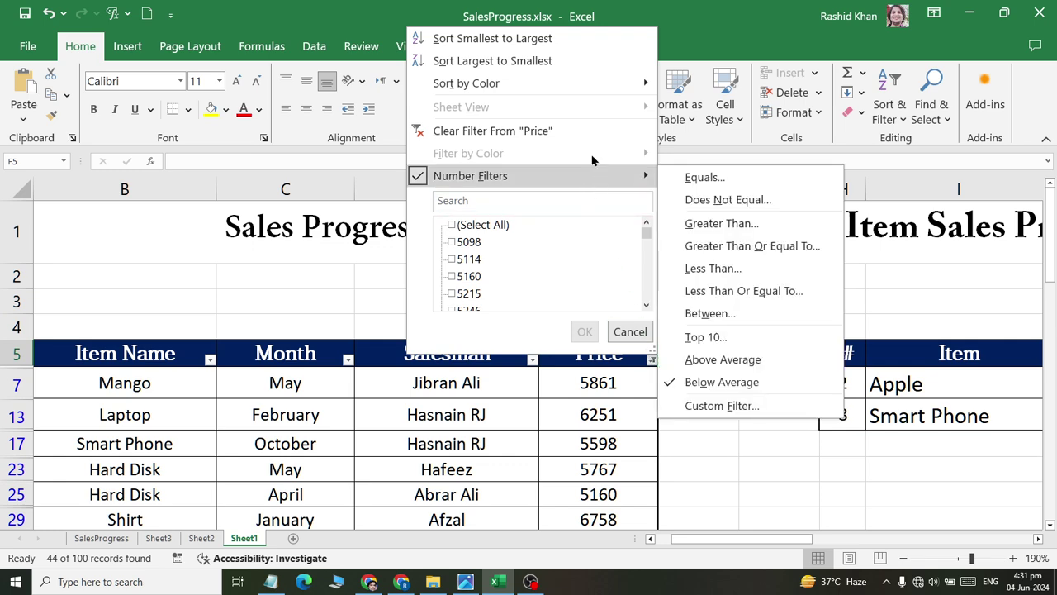
key("Escape")
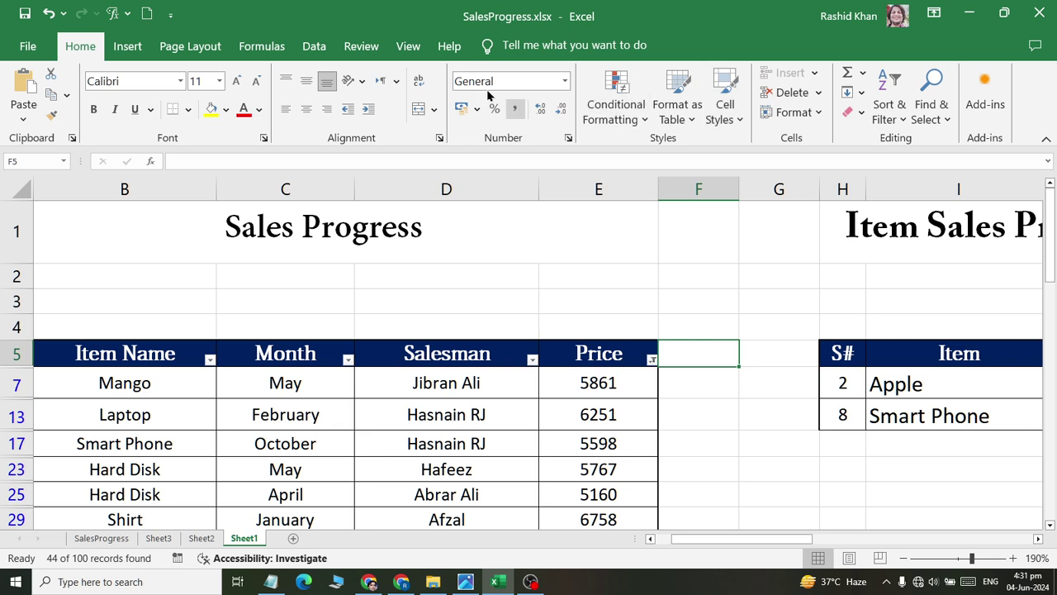
left_click(313, 47)
left_click(692, 74)
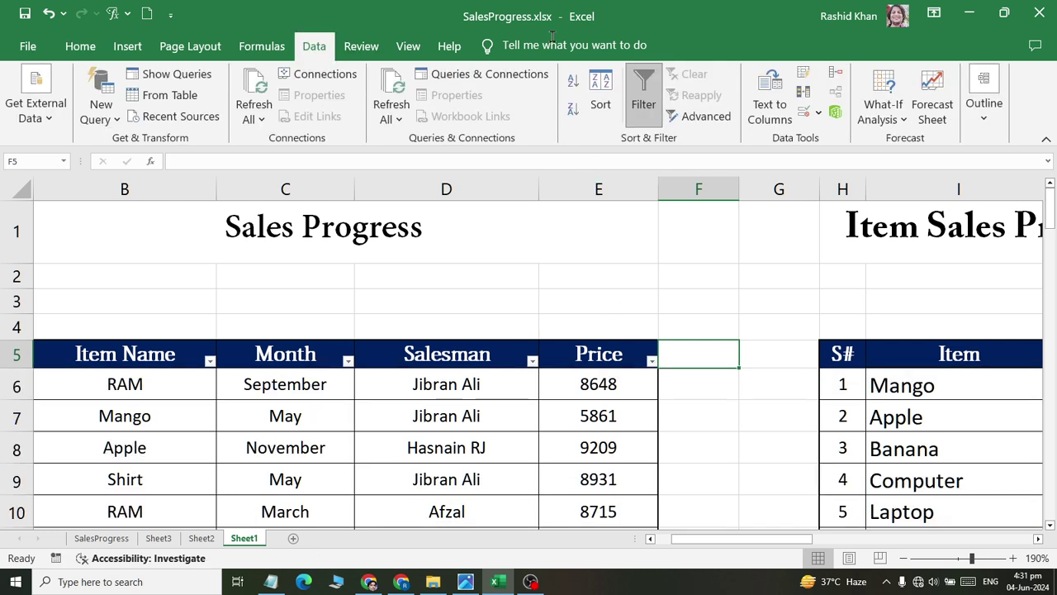
left_click_drag(104, 415, 25, 415)
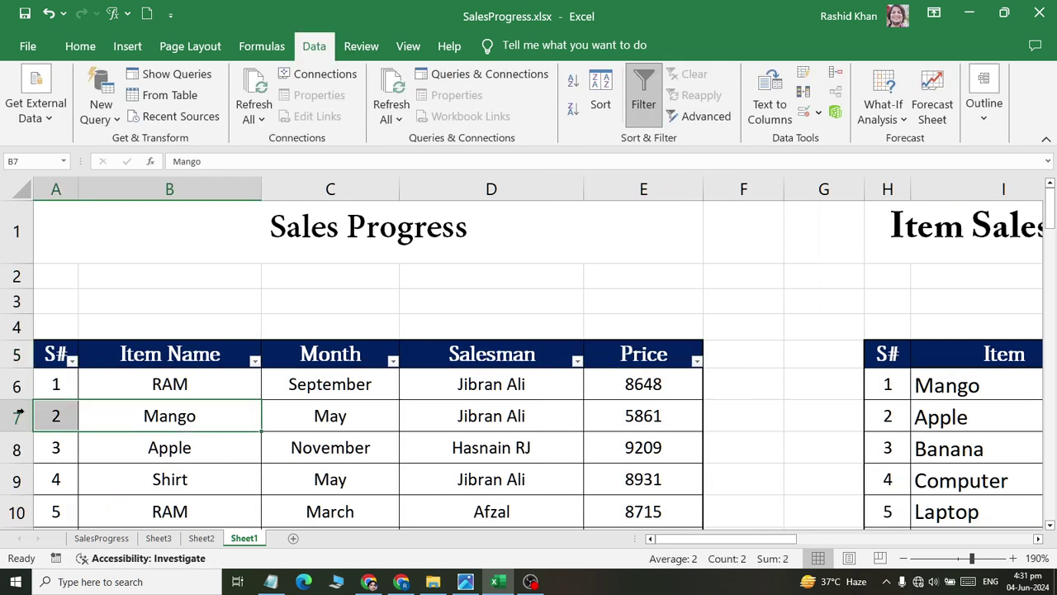
left_click(221, 357)
left_click(255, 361)
mouse_move(141, 177)
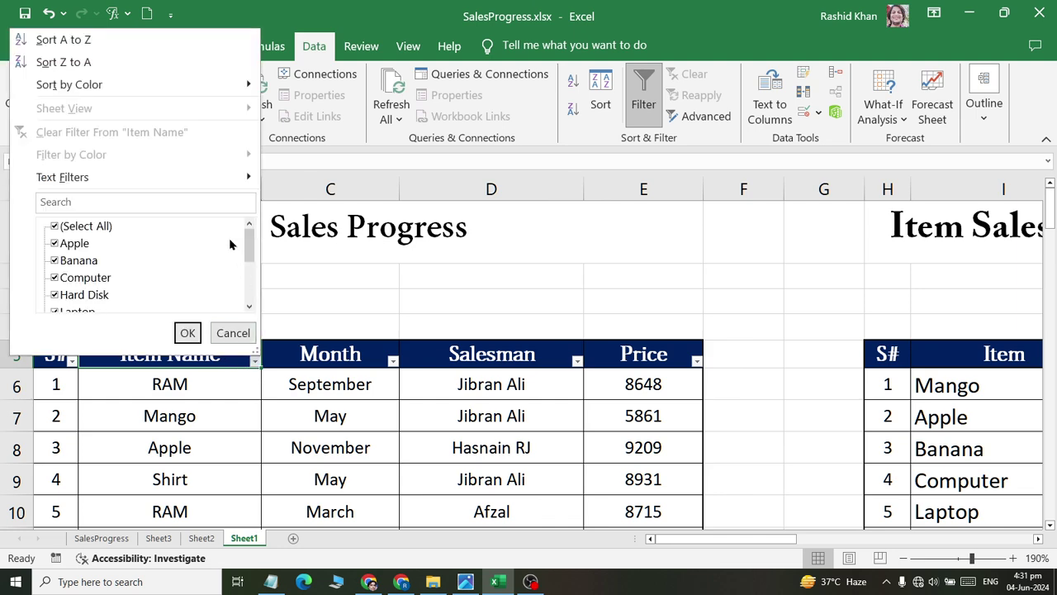
left_click(304, 178)
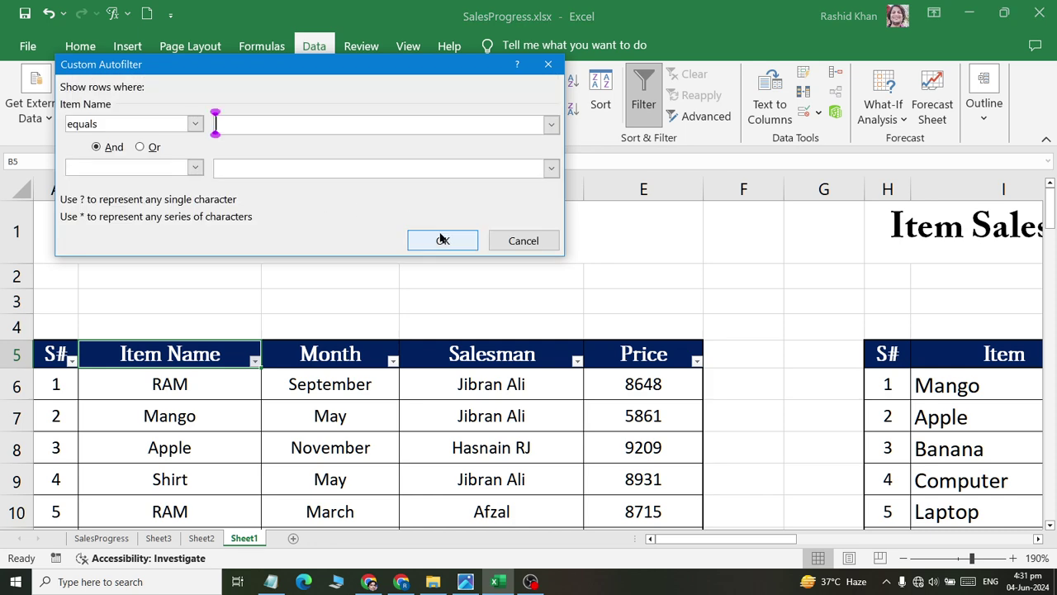
type("RAM")
left_click(442, 239)
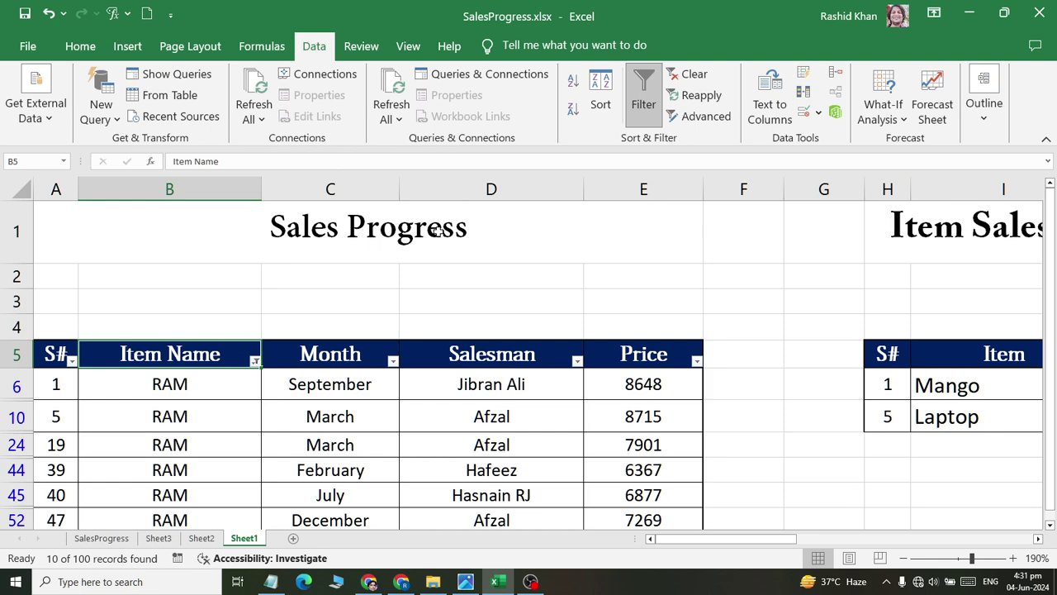
key("ctrl+z")
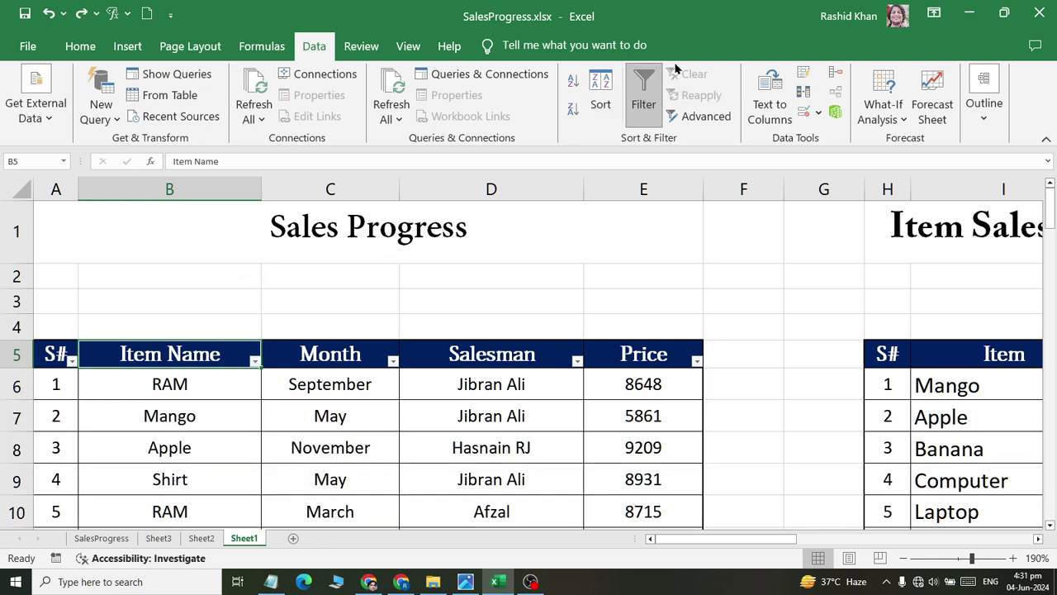
left_click(255, 361)
mouse_move(142, 177)
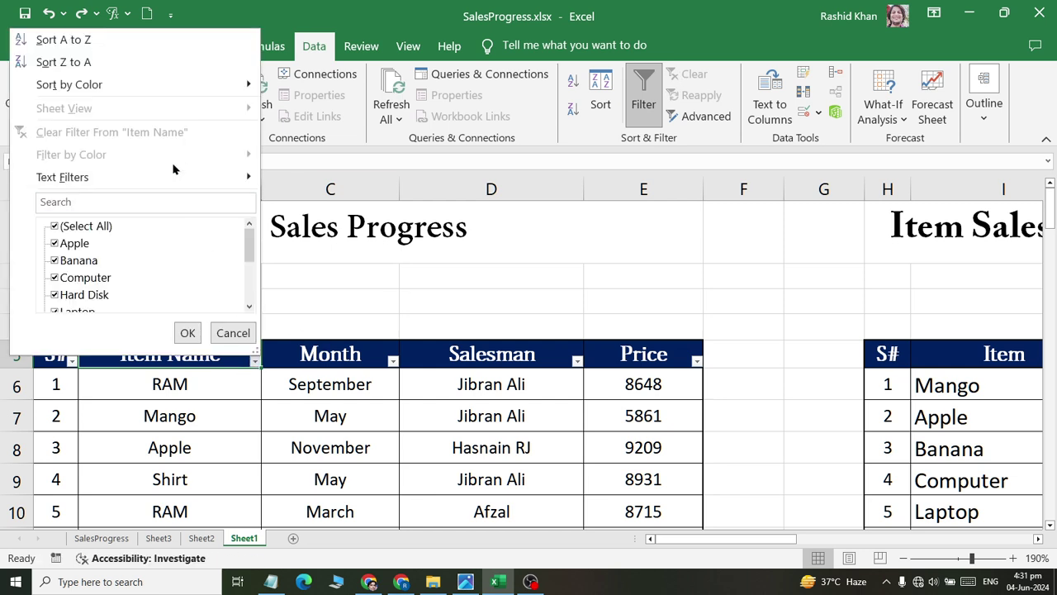
left_click(330, 201)
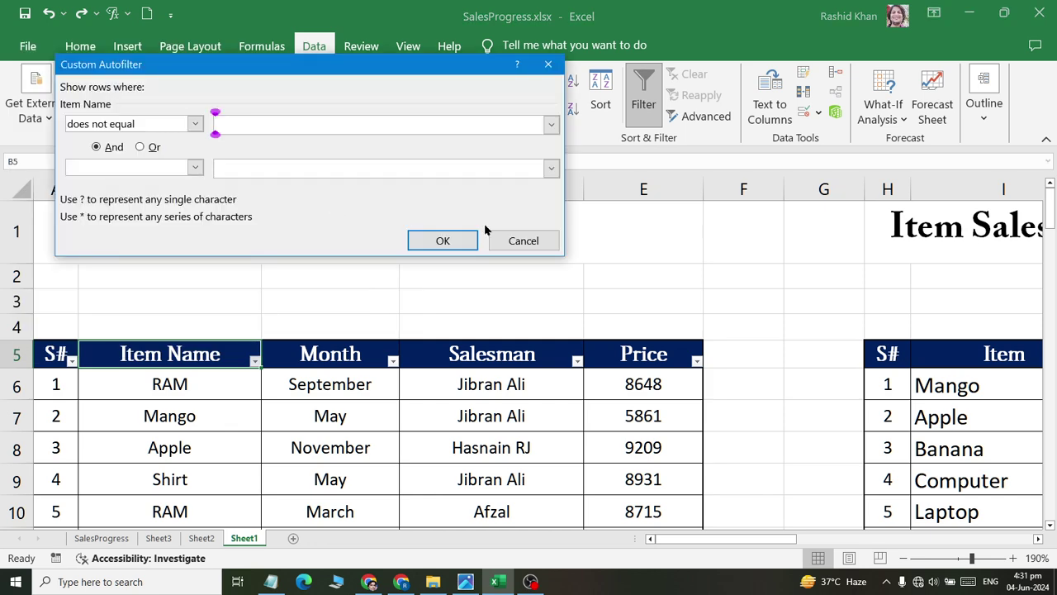
type("RAM")
key("Return")
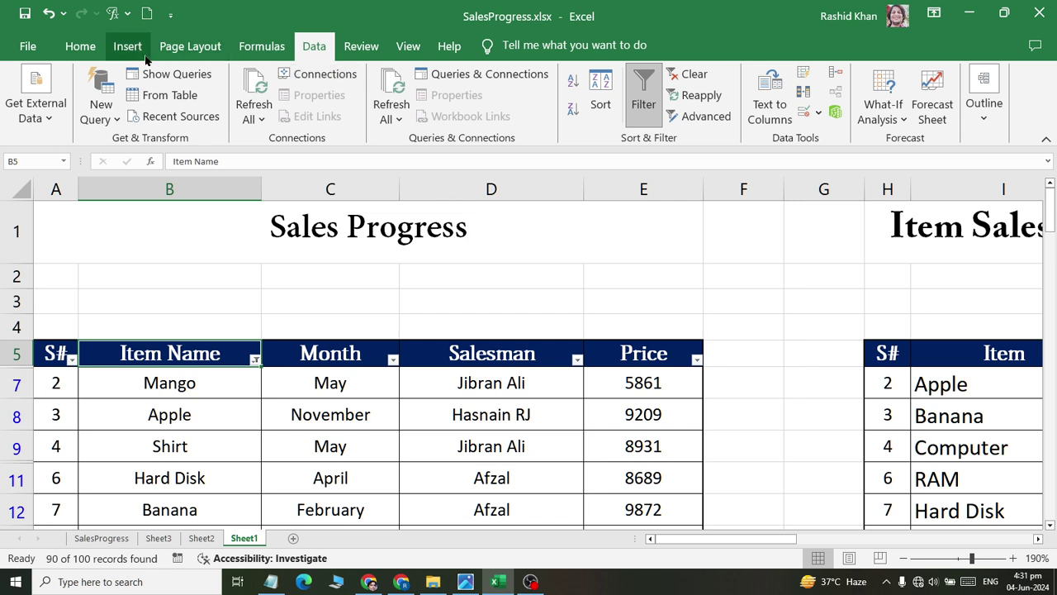
left_click(686, 74)
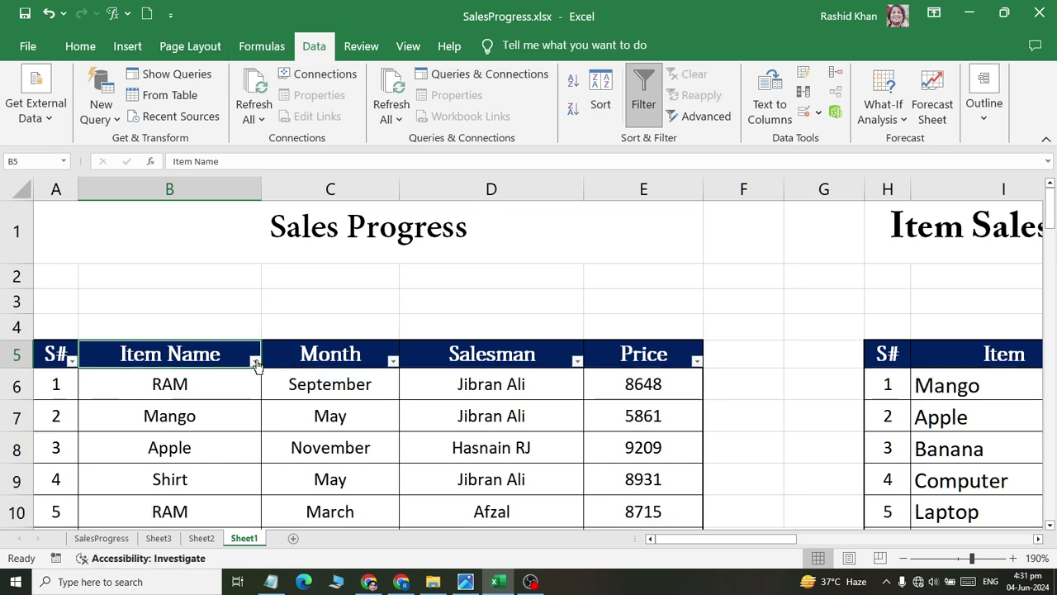
left_click(255, 360)
left_click(378, 223)
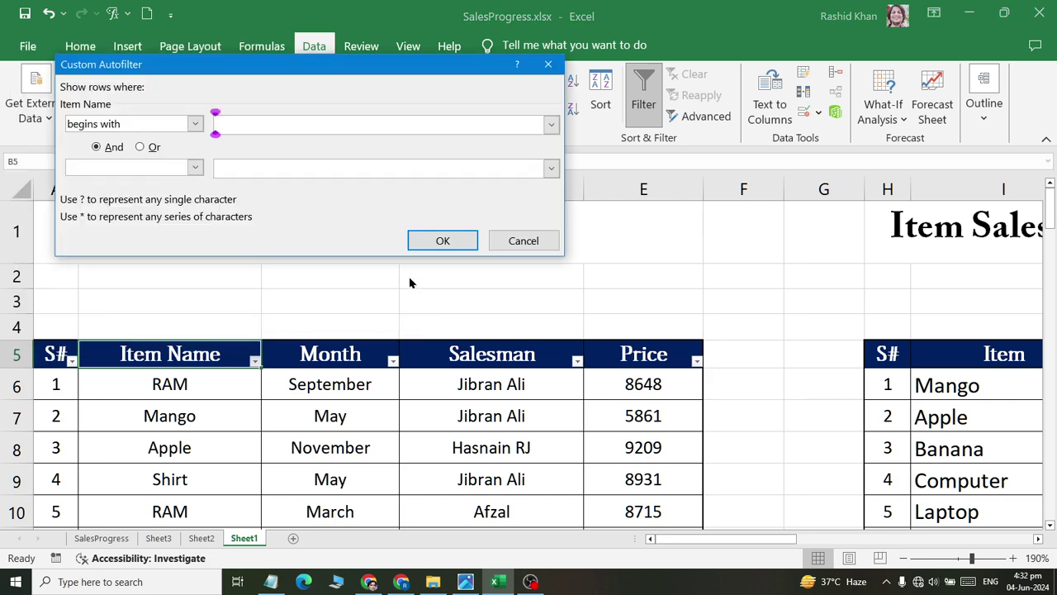
type("S")
key("Return")
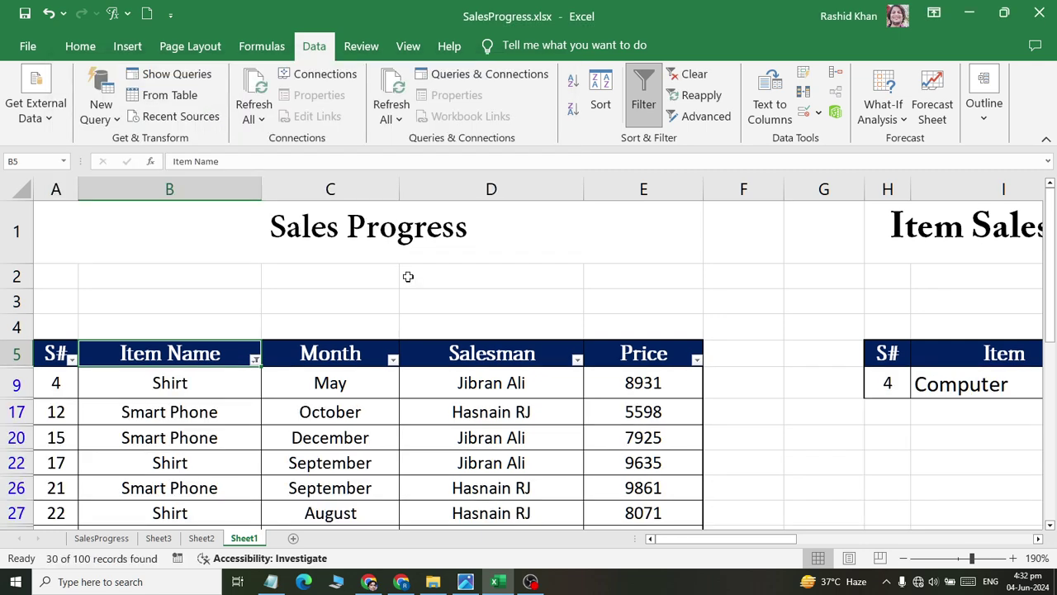
scroll(408, 276, "down", 3)
scroll(341, 311, "down", 3)
scroll(334, 314, "down", 4)
scroll(334, 314, "up", 5)
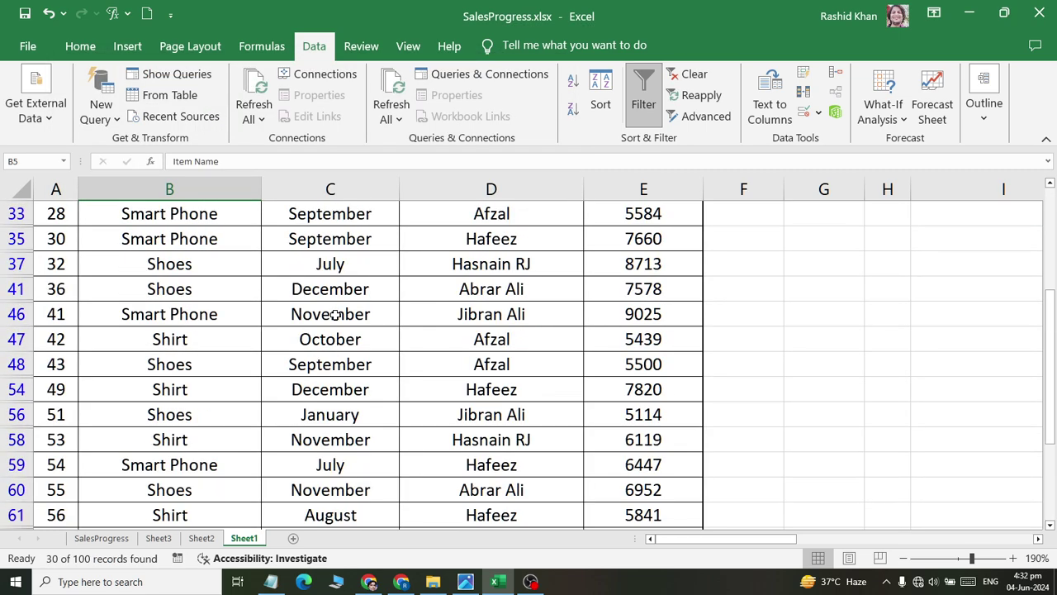
scroll(334, 314, "up", 5)
left_click(693, 73)
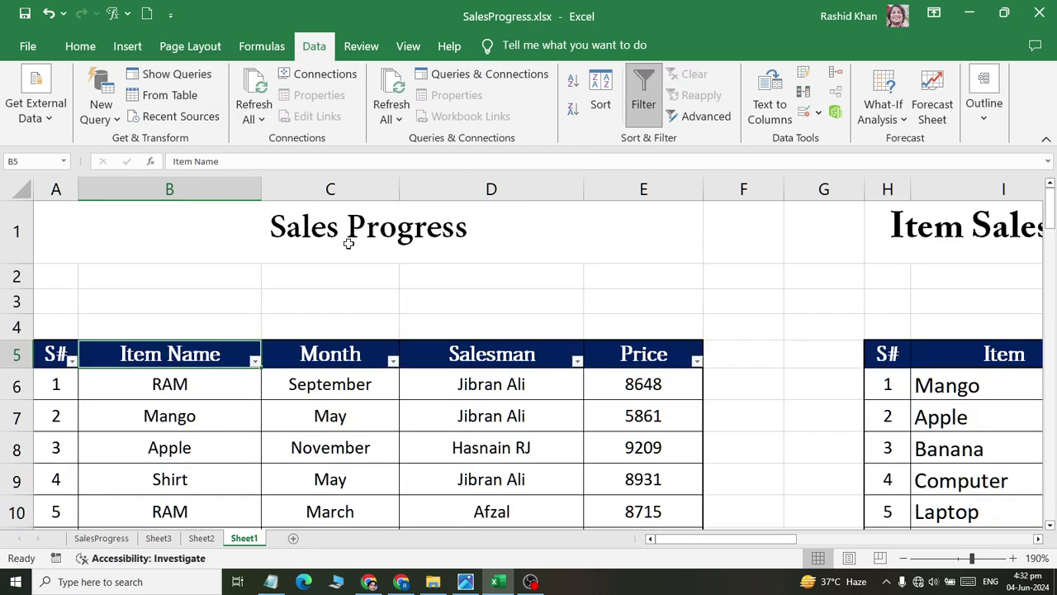
left_click(255, 361)
mouse_move(132, 176)
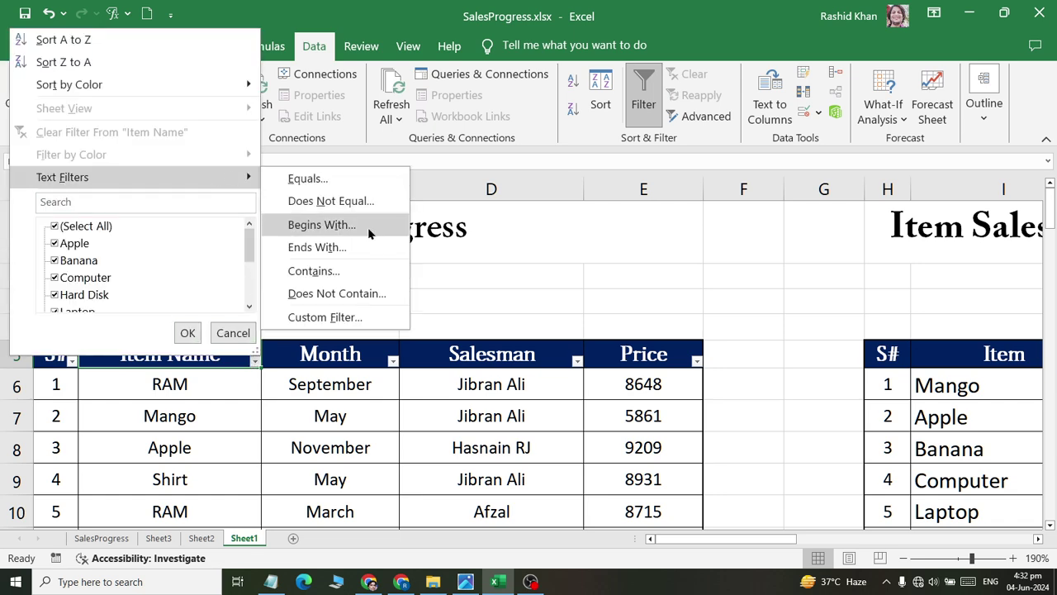
left_click(367, 245)
type("D")
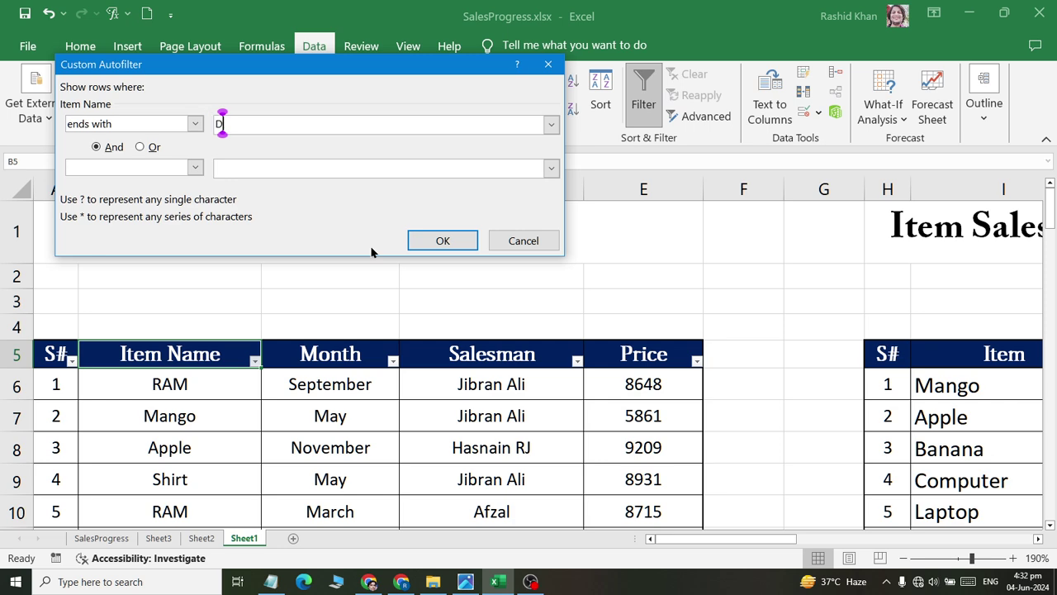
key("Return")
left_click(696, 77)
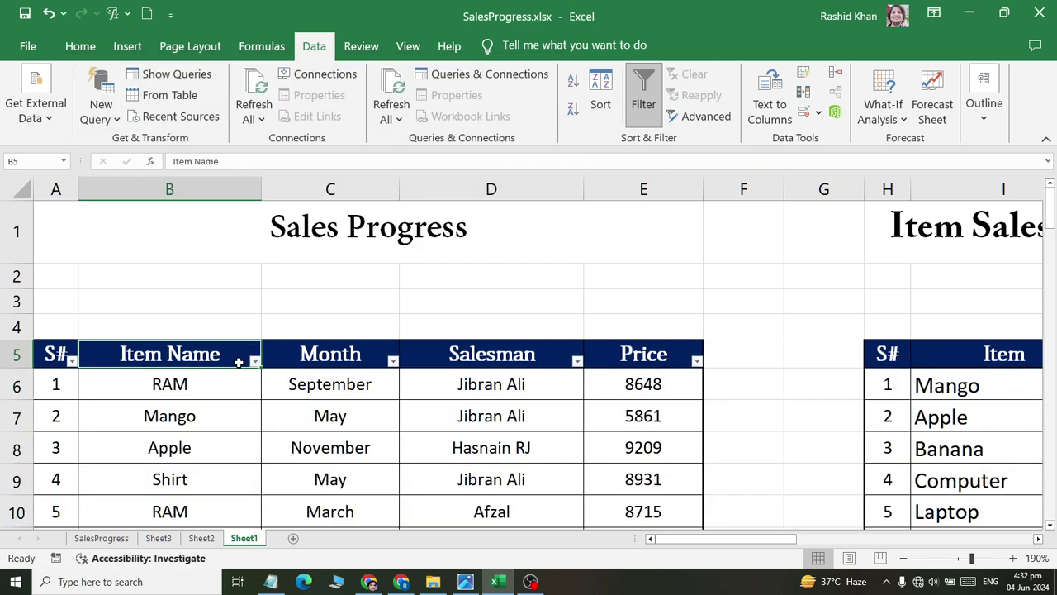
scroll(248, 380, "down", 7)
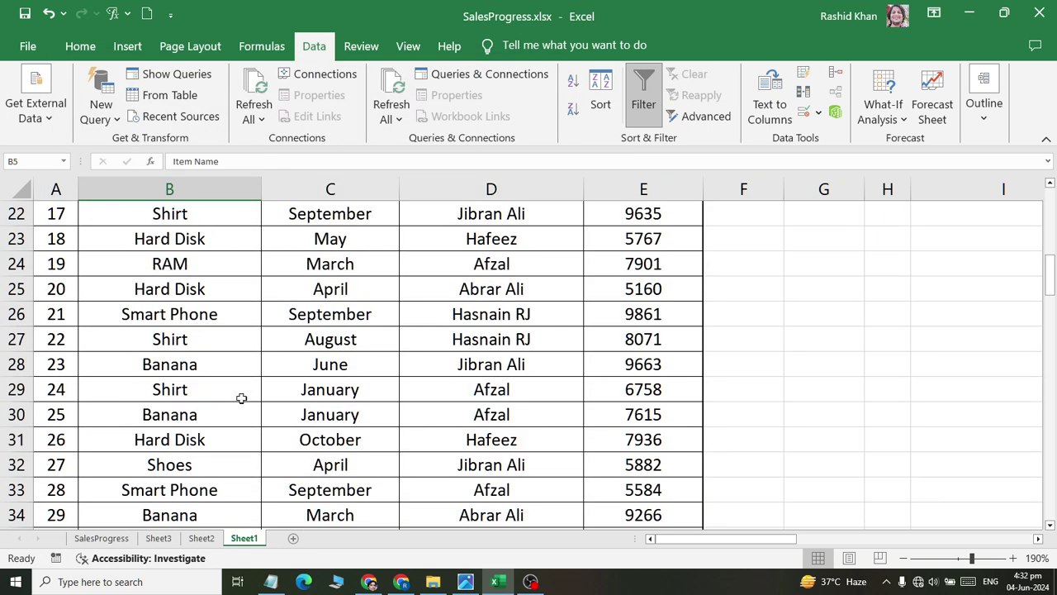
scroll(241, 398, "down", 7)
scroll(246, 391, "up", 8)
scroll(246, 391, "up", 6)
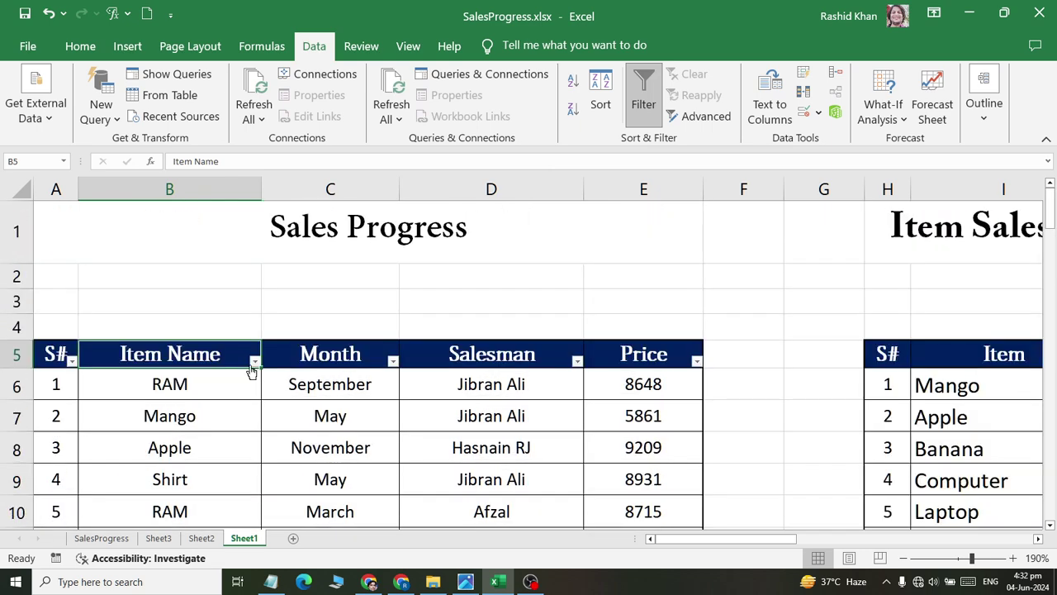
Apply a Text Filters > Contains 'an' filter on Item Name, showing Mango and Banana rows.
left_click(254, 361)
mouse_move(132, 177)
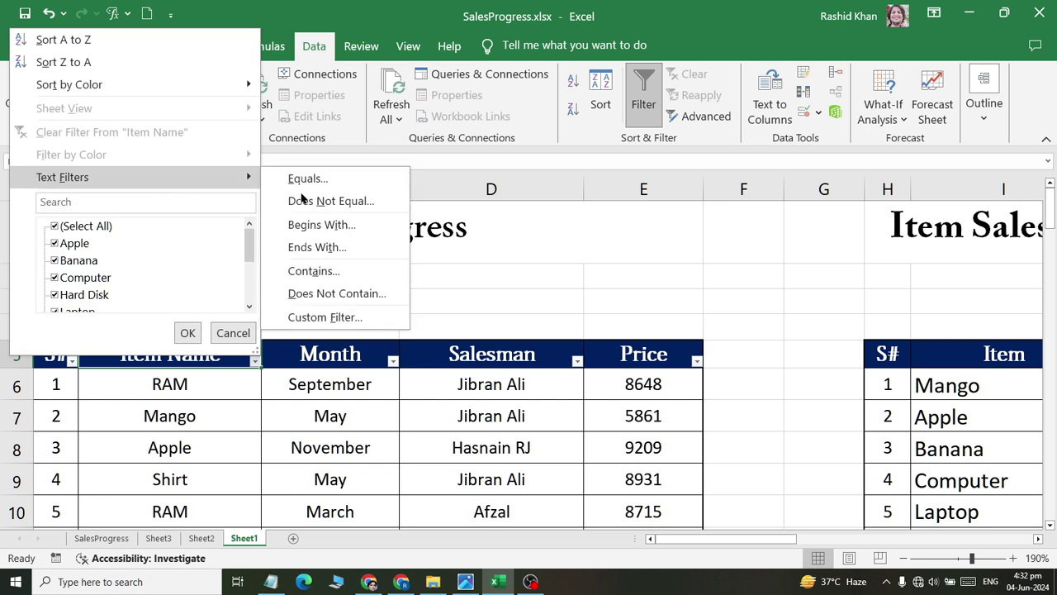
left_click(376, 275)
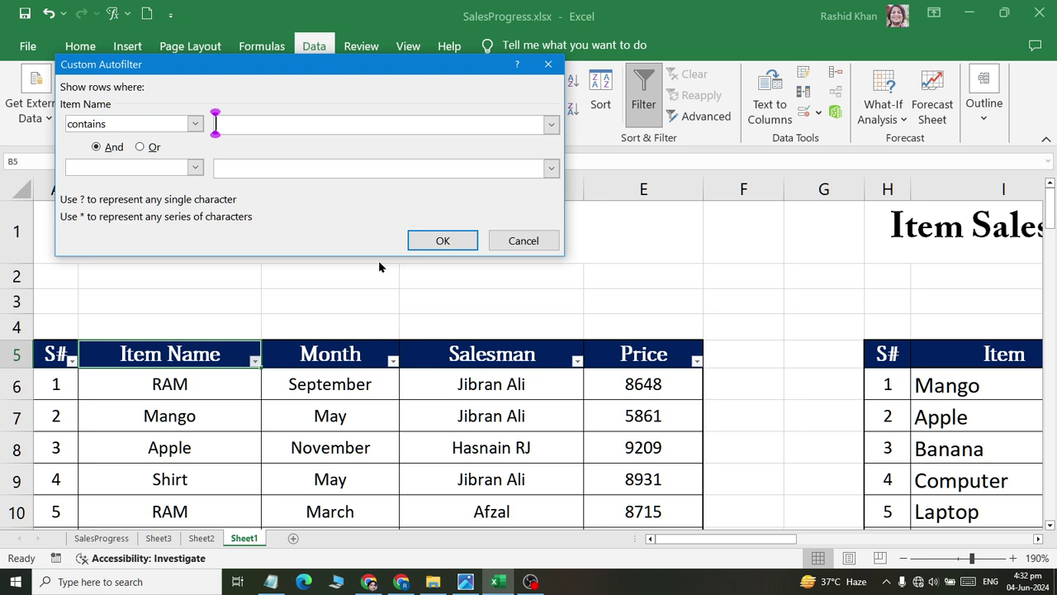
type("an")
key("Return")
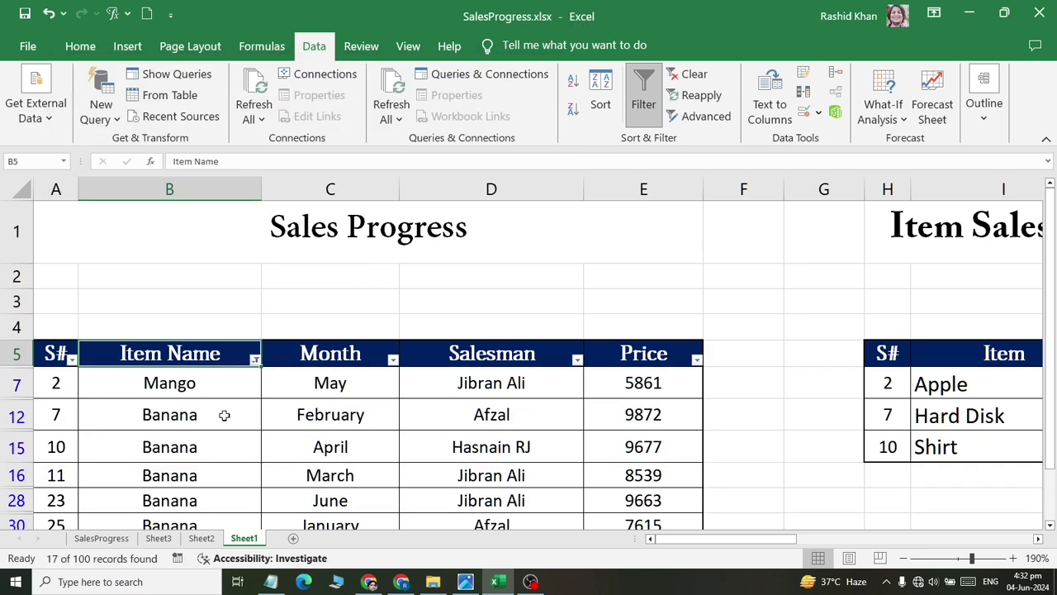
scroll(165, 395, "down", 2)
scroll(181, 395, "down", 5)
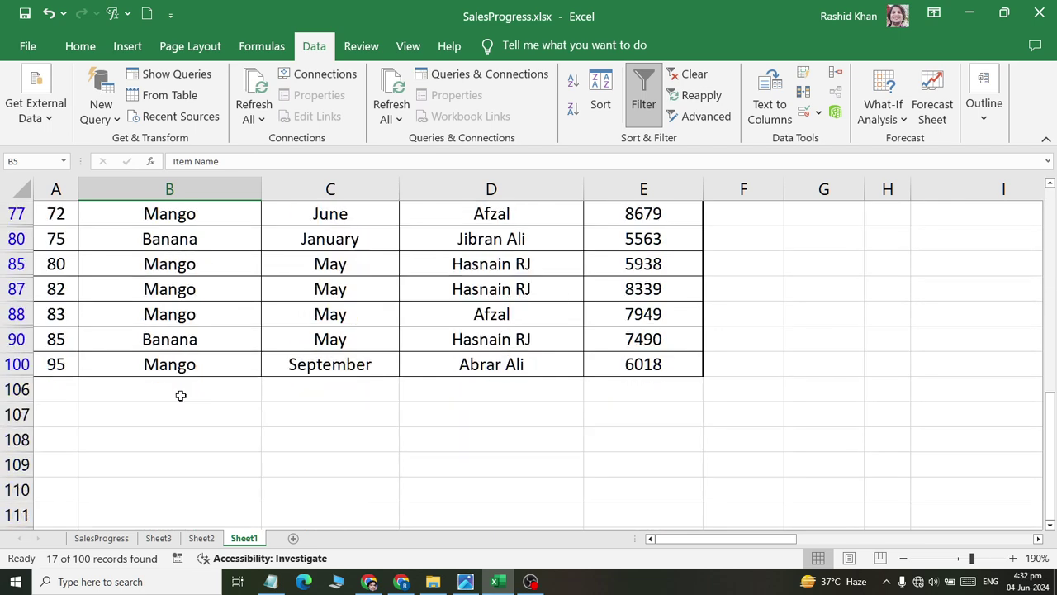
scroll(181, 396, "up", 7)
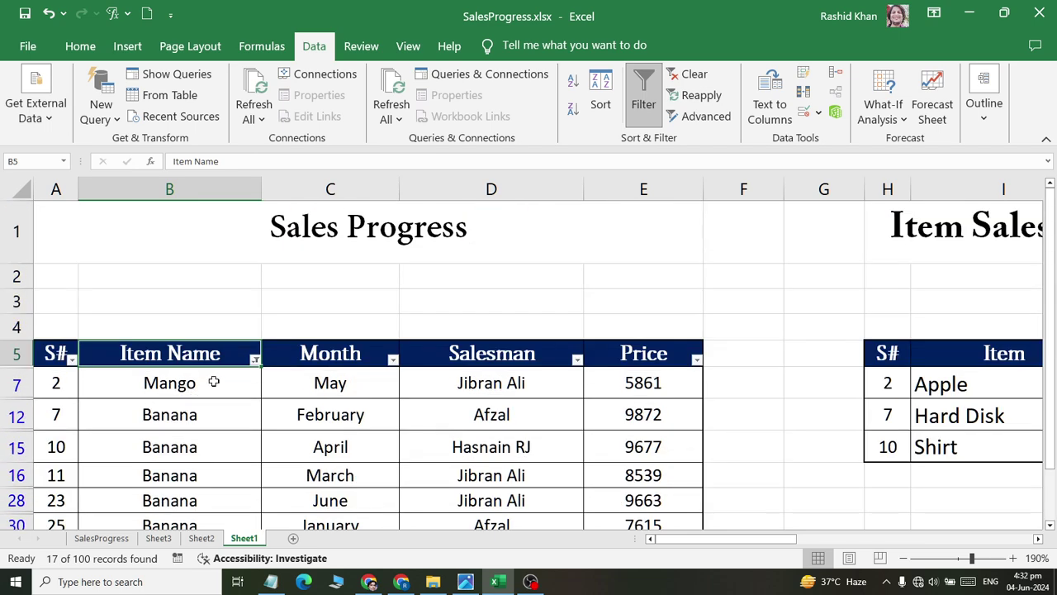
Clear the contains filter and filter Item Name to exclude names containing 'ma'.
left_click(255, 359)
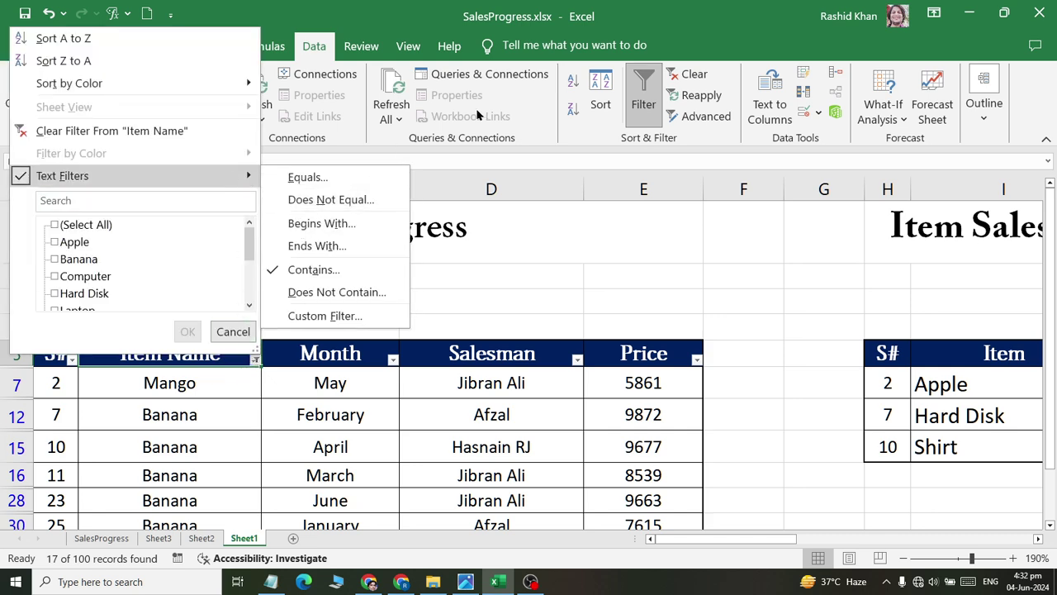
left_click(692, 74)
left_click(255, 361)
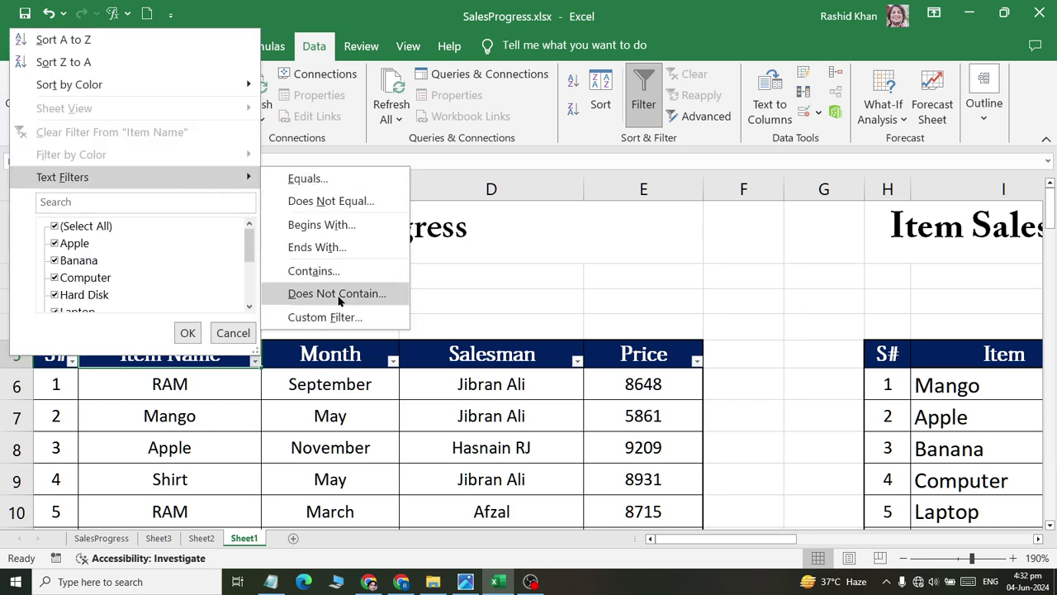
left_click(339, 297)
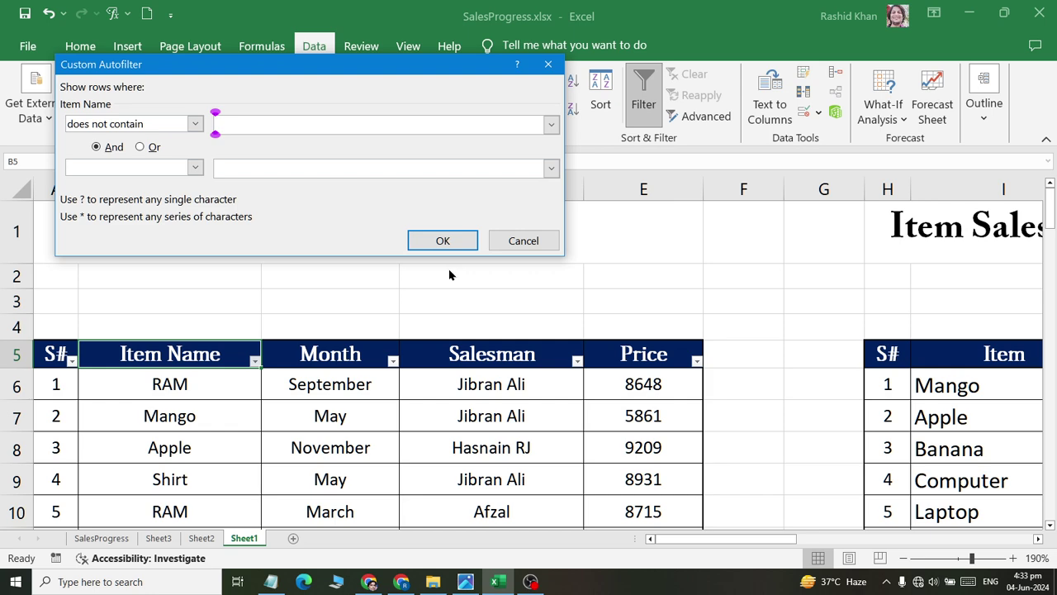
type("anma")
left_click(452, 246)
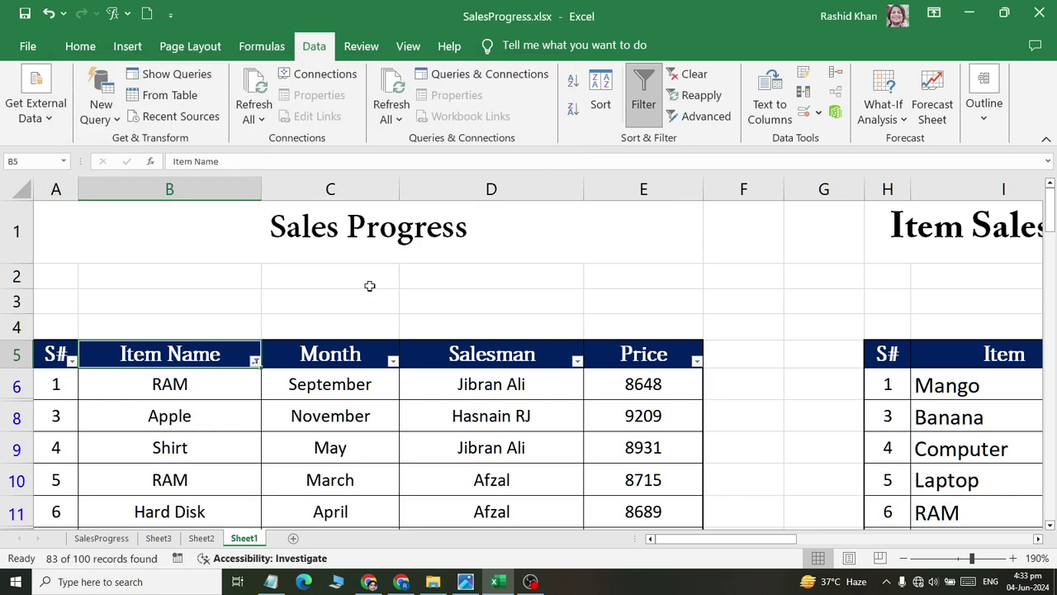
Review the filtered rows, then clear the Item Name filter so every record shows.
scroll(236, 364, "down", 5)
scroll(237, 371, "down", 2)
scroll(247, 369, "down", 2)
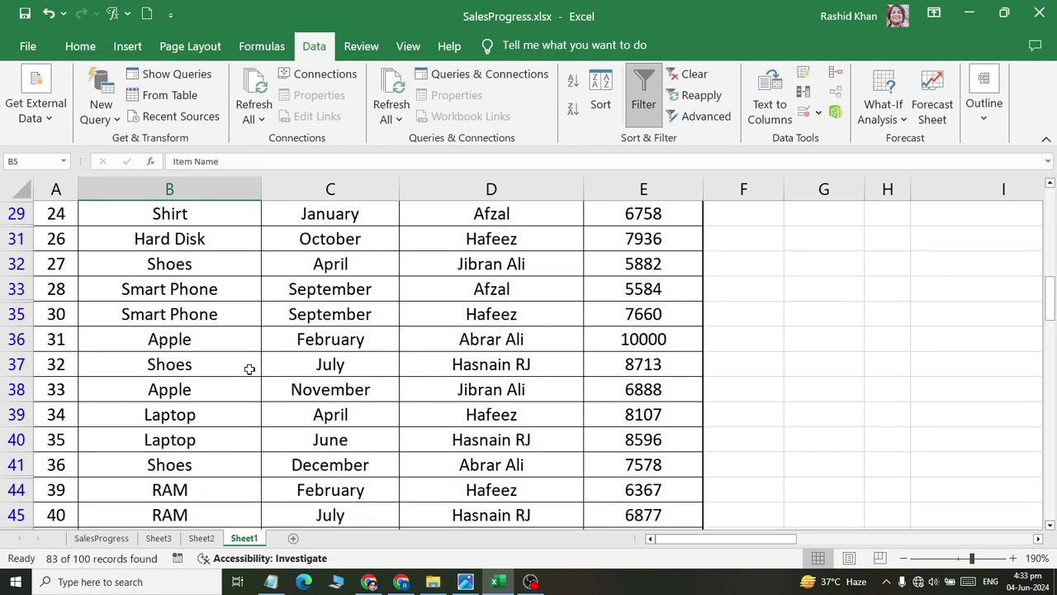
scroll(249, 368, "up", 8)
scroll(252, 361, "up", 1)
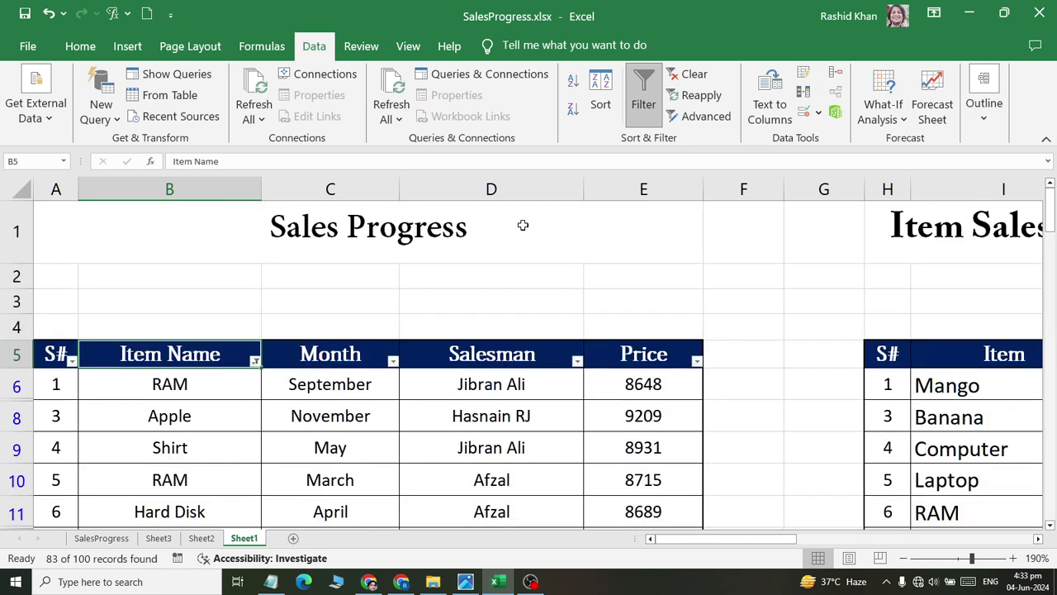
left_click(698, 75)
left_click(190, 391)
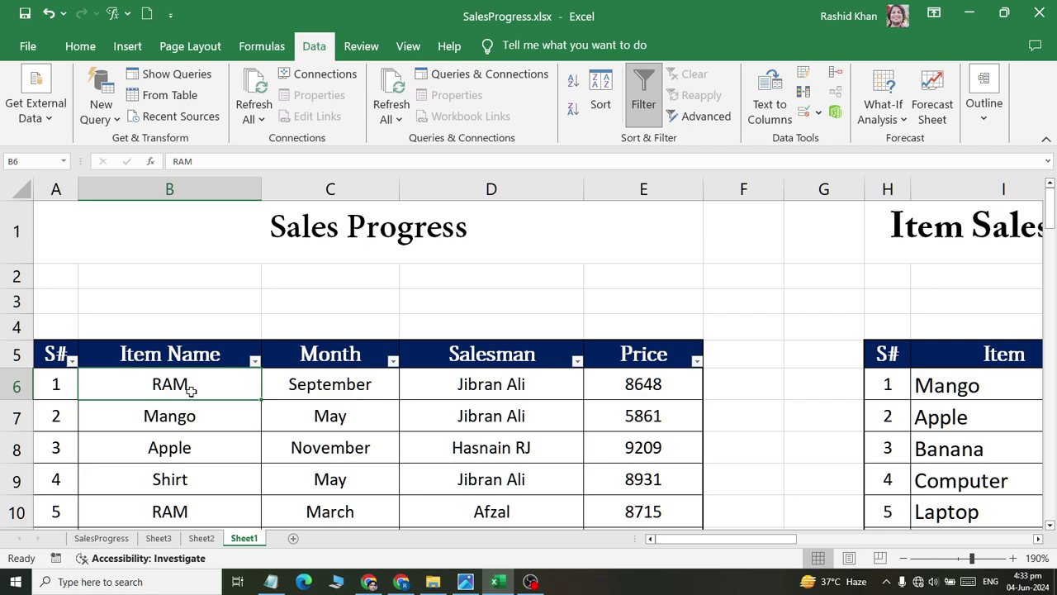
Close the current workbook, then open Ledger.xlsx from the ExcelFiles folder.
left_click(1040, 13)
left_click(485, 427)
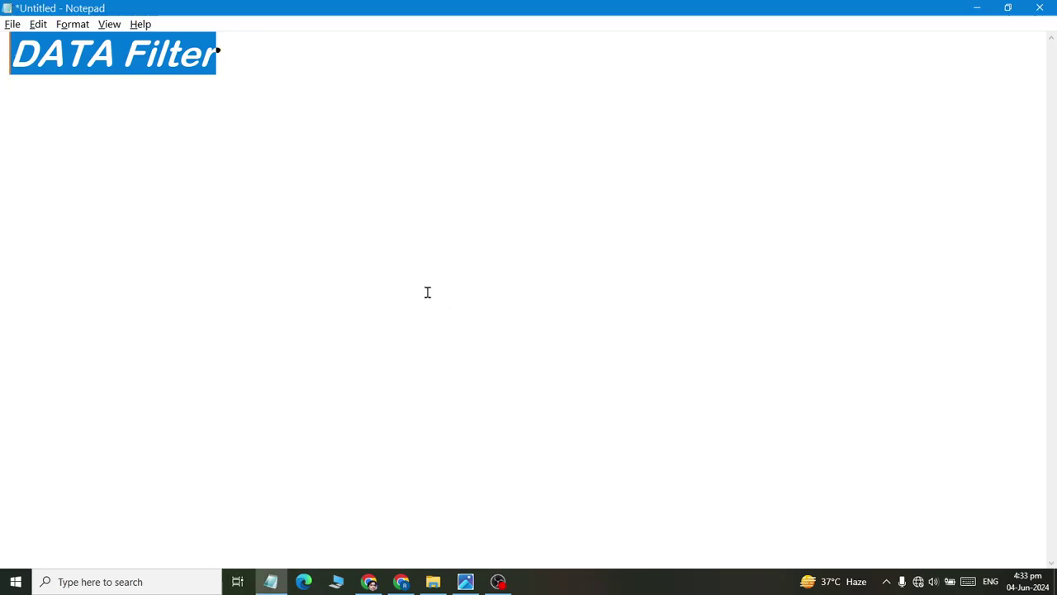
key("alt+Tab")
key("alt+Tab")
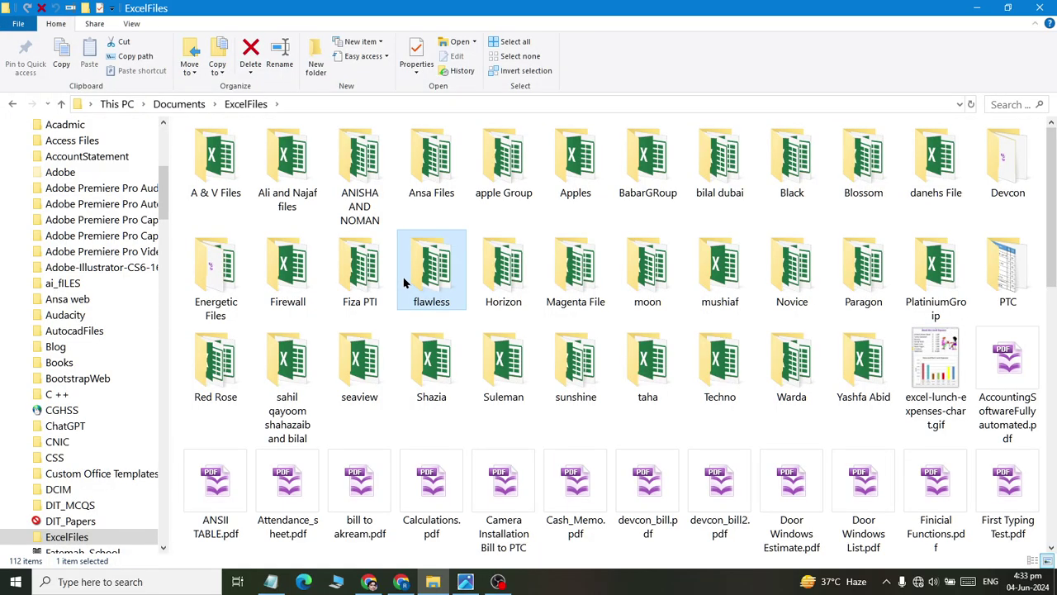
type("li")
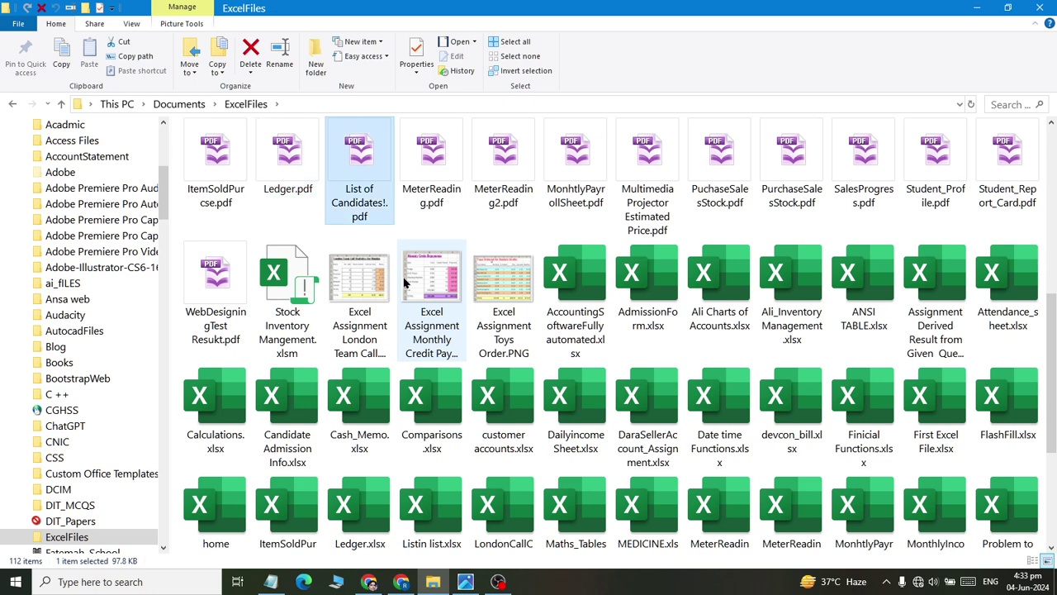
type("sti")
key("Left")
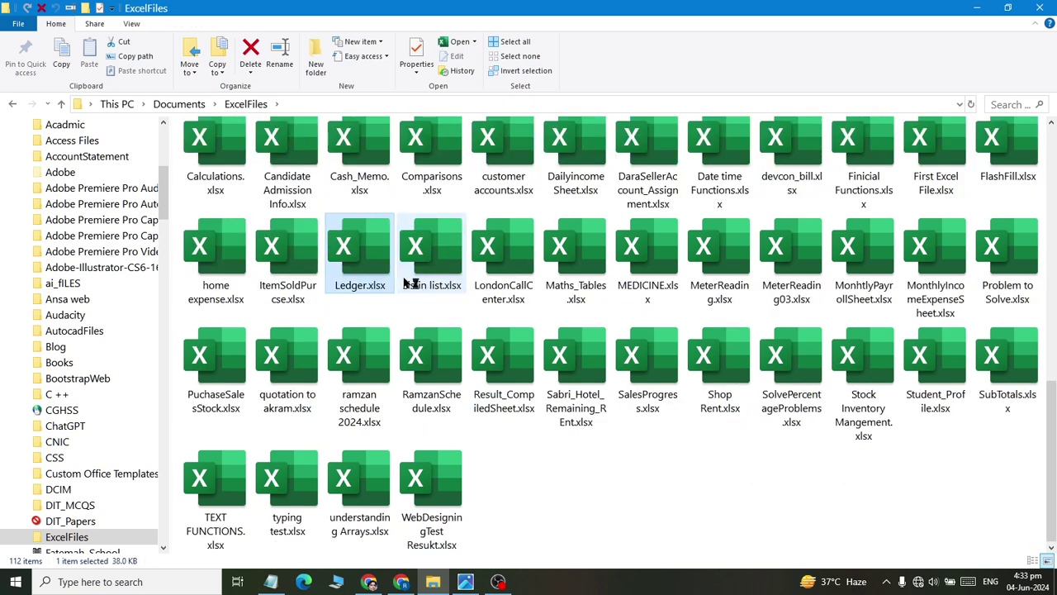
key("Return")
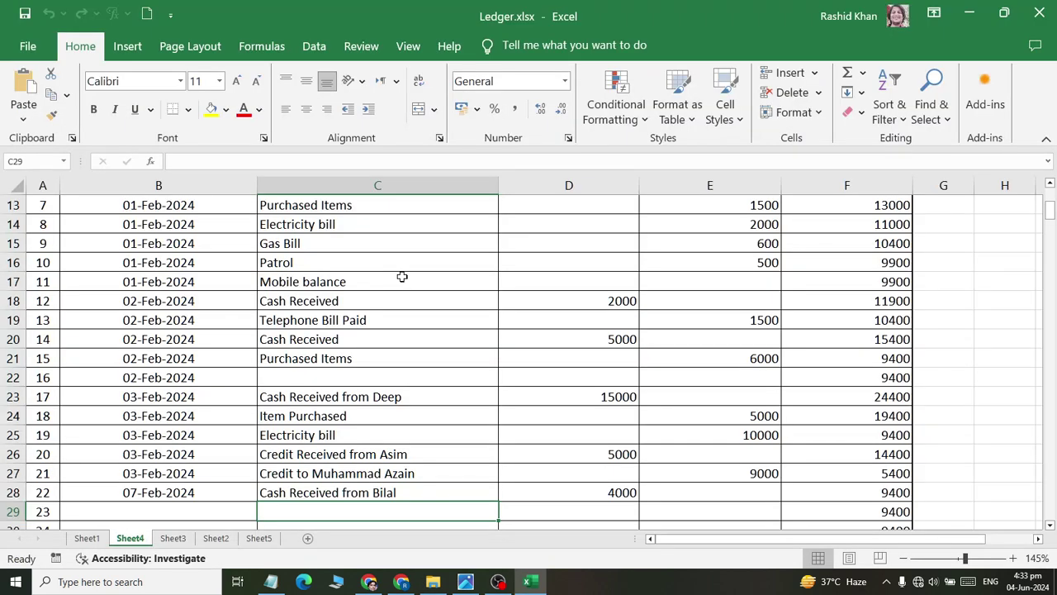
On Sheet1, select the first three ledger dates in B6:B8.
scroll(200, 335, "up", 4)
scroll(206, 417, "down", 7)
scroll(207, 413, "up", 4)
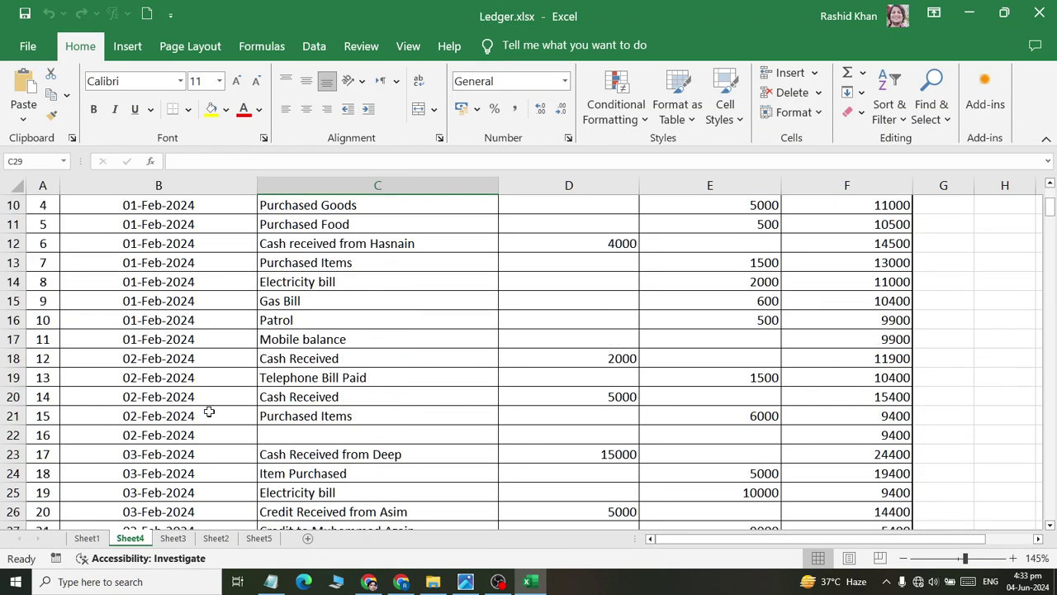
scroll(207, 417, "down", 1)
left_click(87, 537)
scroll(140, 395, "down", 7)
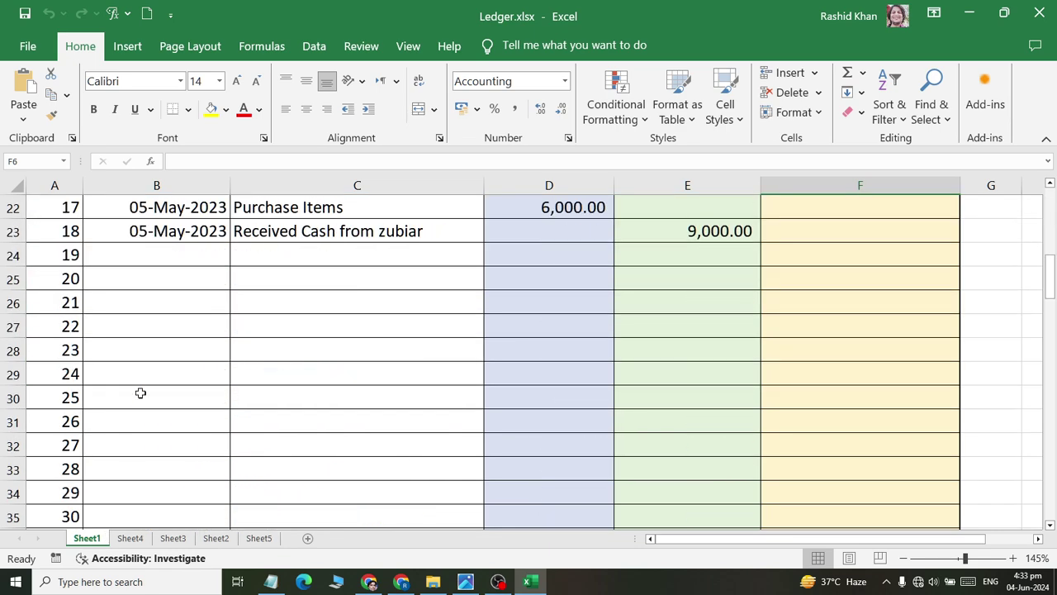
scroll(140, 395, "up", 4)
scroll(140, 395, "up", 2)
left_click(184, 304)
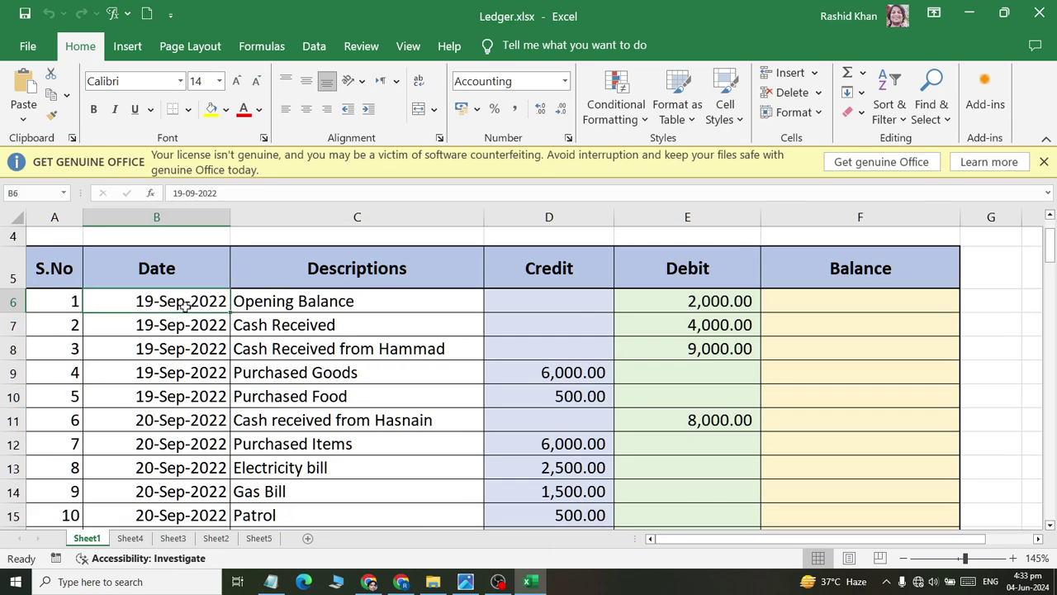
left_click_drag(185, 305, 189, 342)
Fill down from B23 to about row 378 so daily dates run from 06-May-2023 into 2024.
scroll(190, 343, "down", 1)
scroll(189, 344, "down", 3)
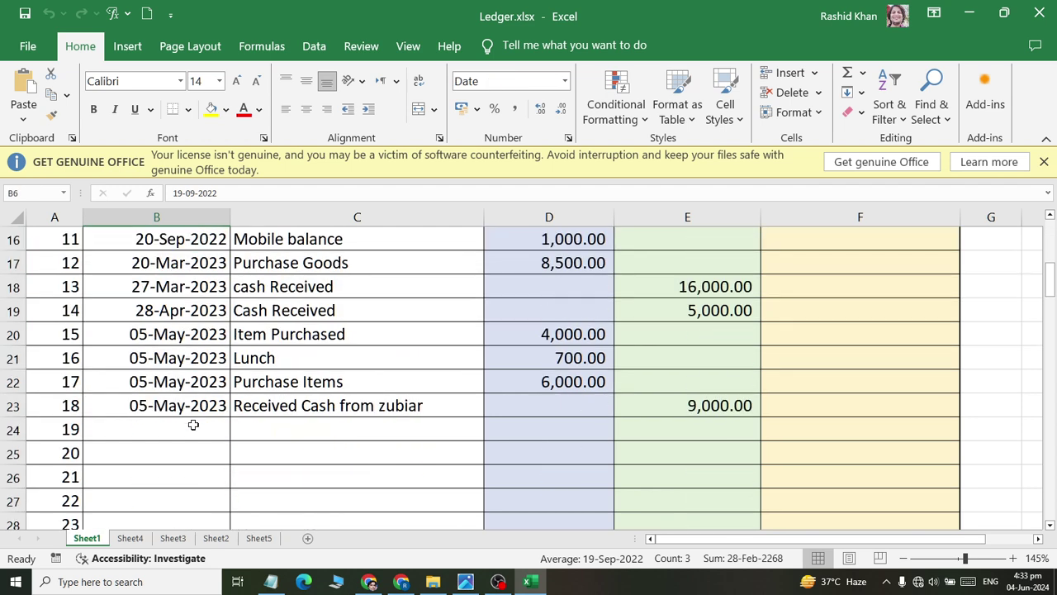
left_click(193, 407)
left_click_drag(229, 419, 232, 496)
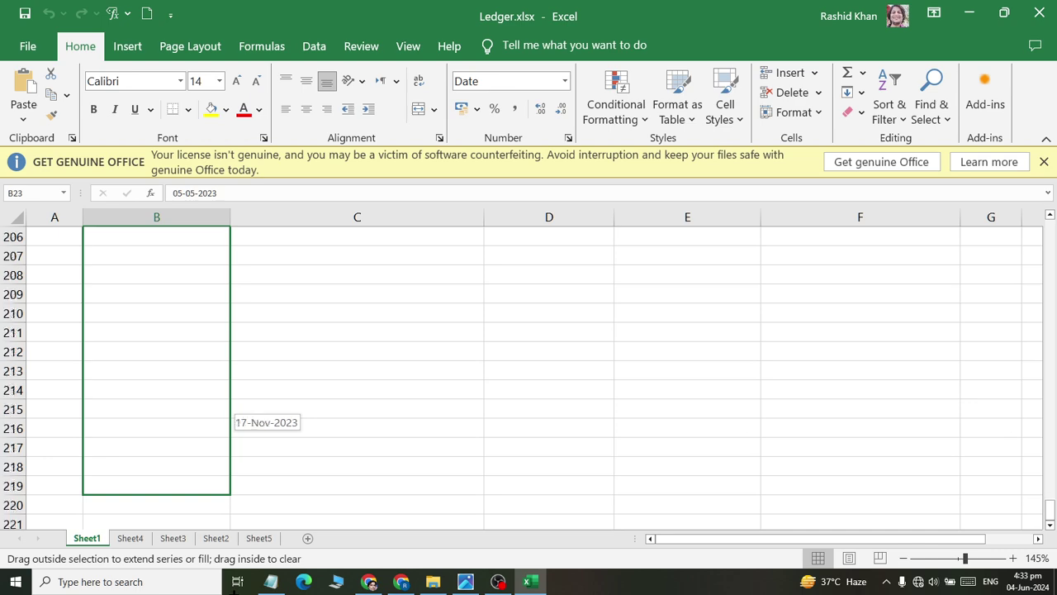
left_click_drag(232, 588, 235, 588)
scroll(223, 363, "up", 9)
scroll(228, 370, "up", 17)
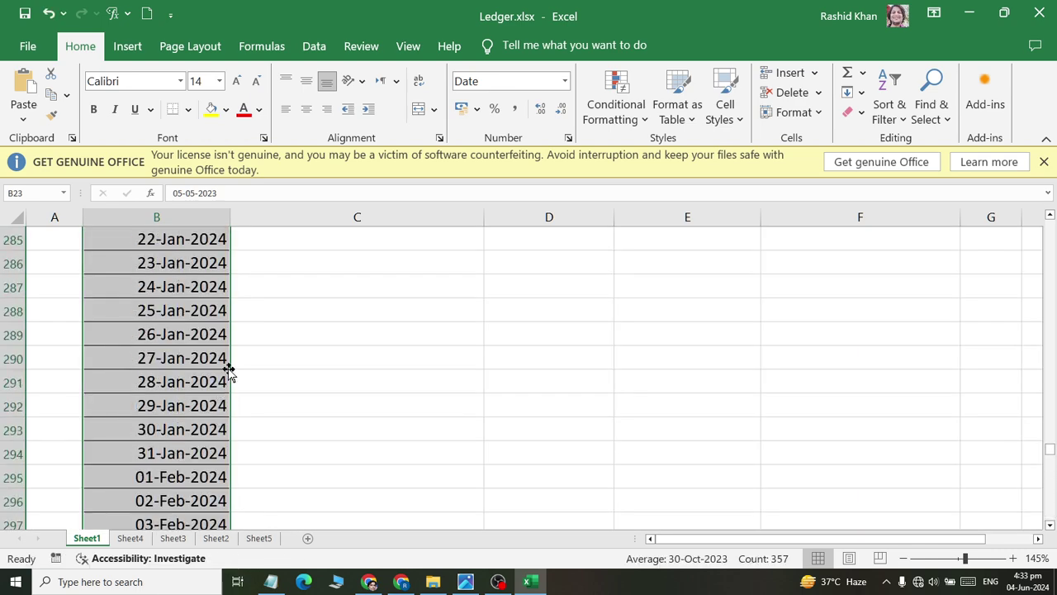
scroll(225, 363, "up", 18)
scroll(221, 357, "up", 19)
scroll(217, 357, "up", 20)
scroll(210, 359, "up", 19)
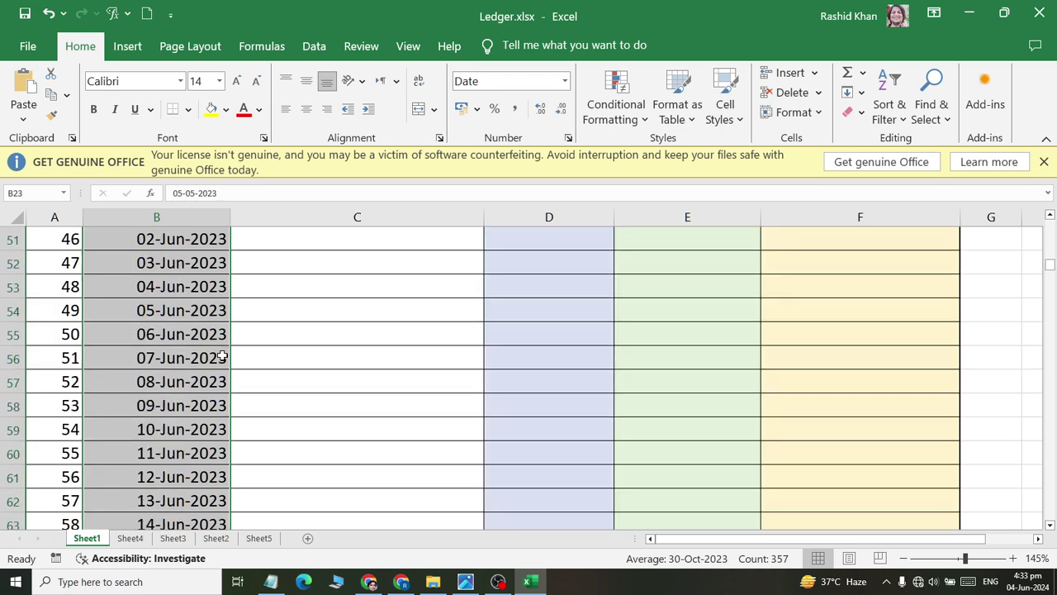
scroll(202, 355, "up", 14)
scroll(194, 351, "up", 1)
left_click(194, 351)
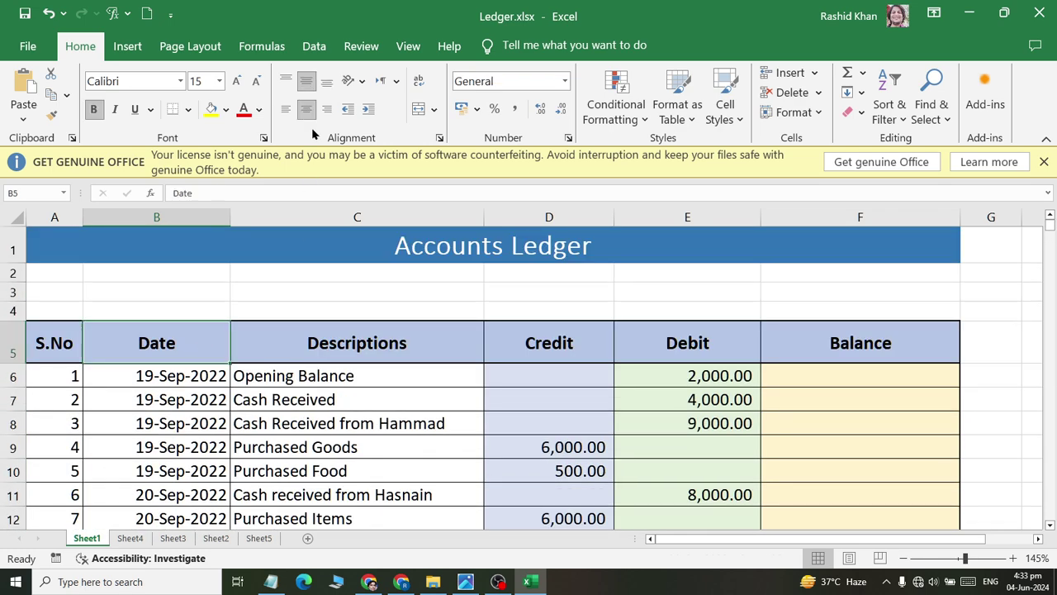
Turn on header filters, filter Date equals 20/09/2022 (no rows match), then undo it.
left_click(314, 46)
left_click(643, 91)
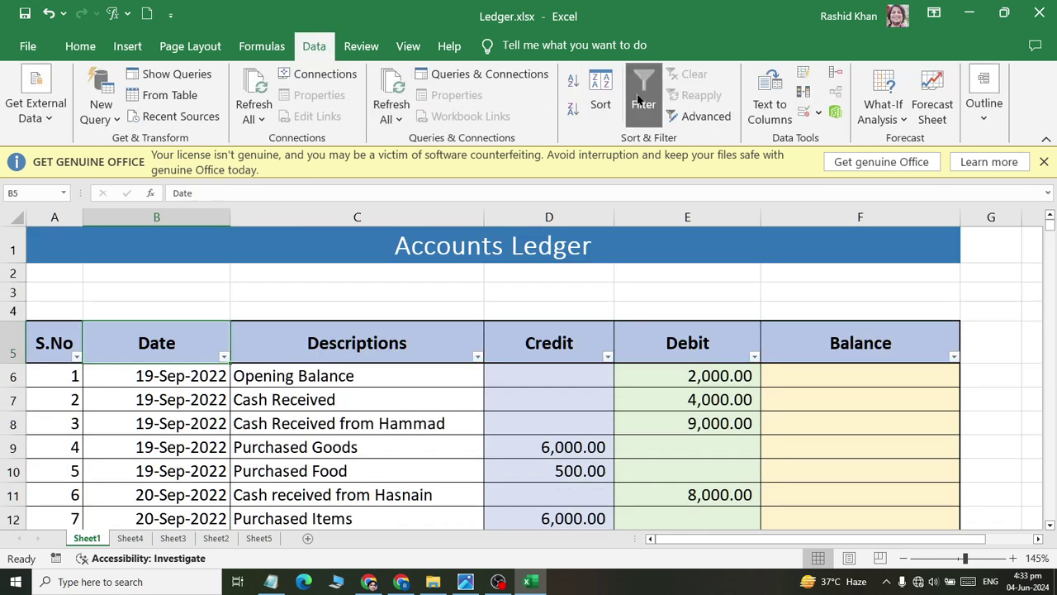
left_click(224, 357)
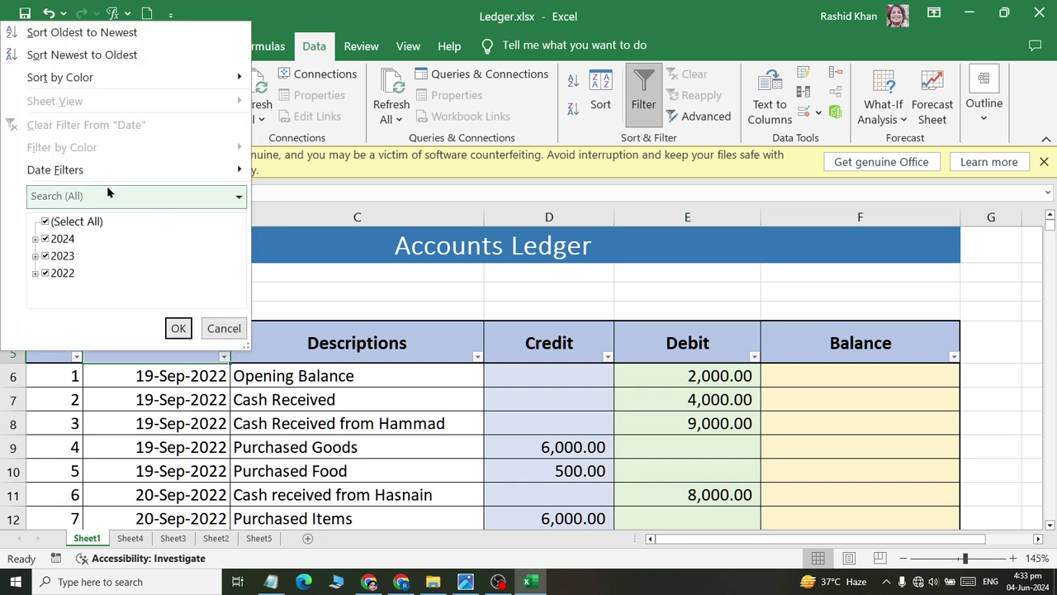
mouse_move(56, 170)
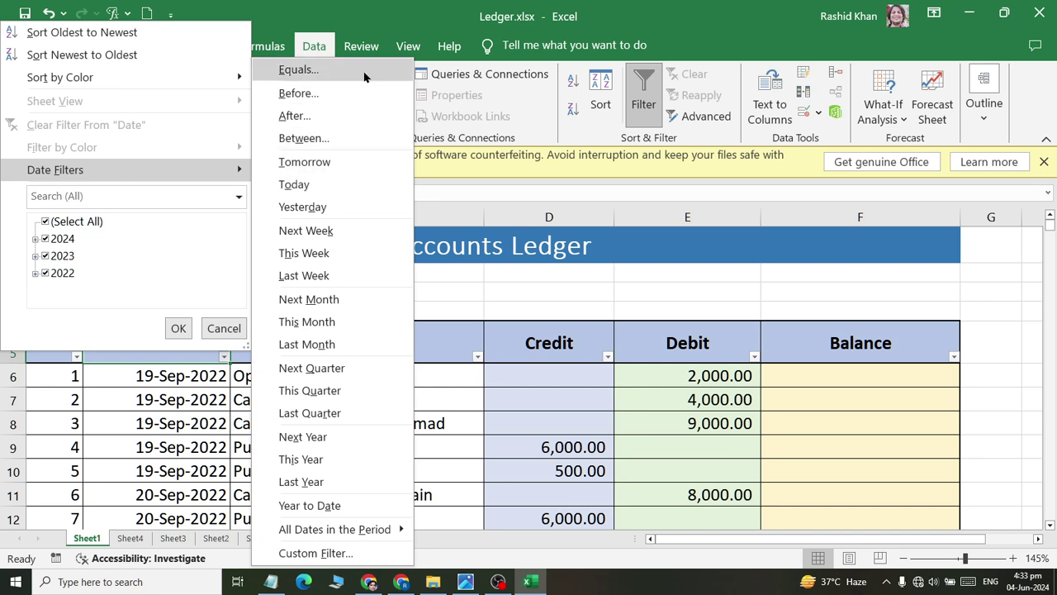
left_click(364, 77)
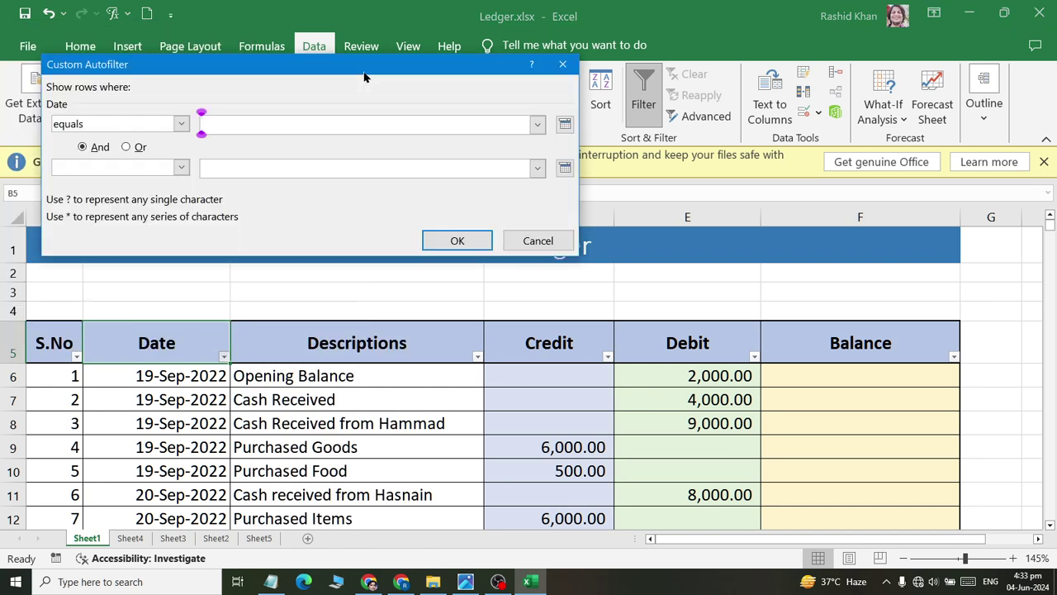
type("19")
key("BackSpace")
key("BackSpace")
type("20")
type("/")
type("09/20")
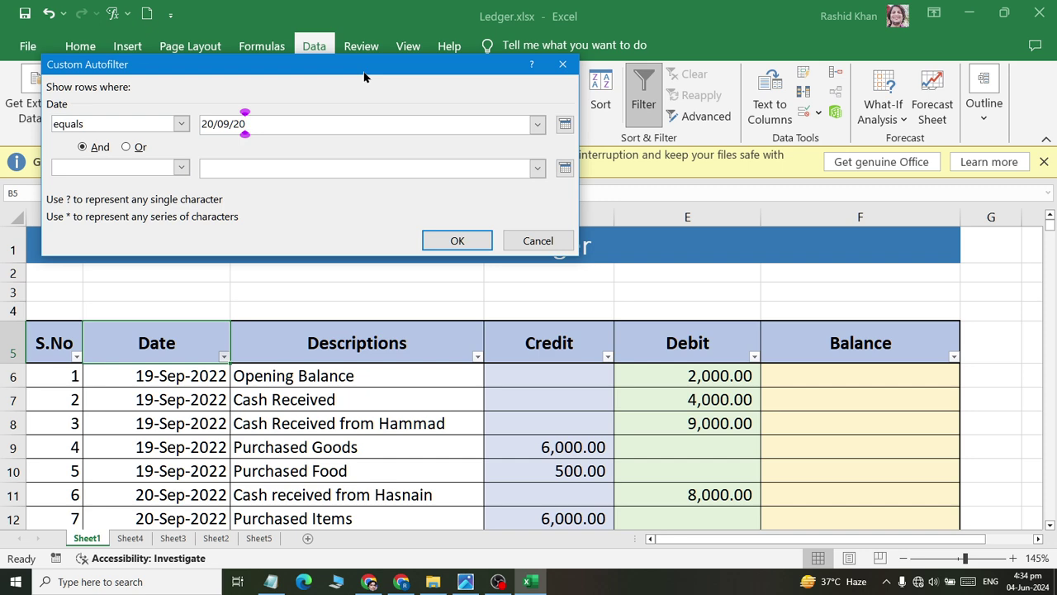
type("22")
key("Return")
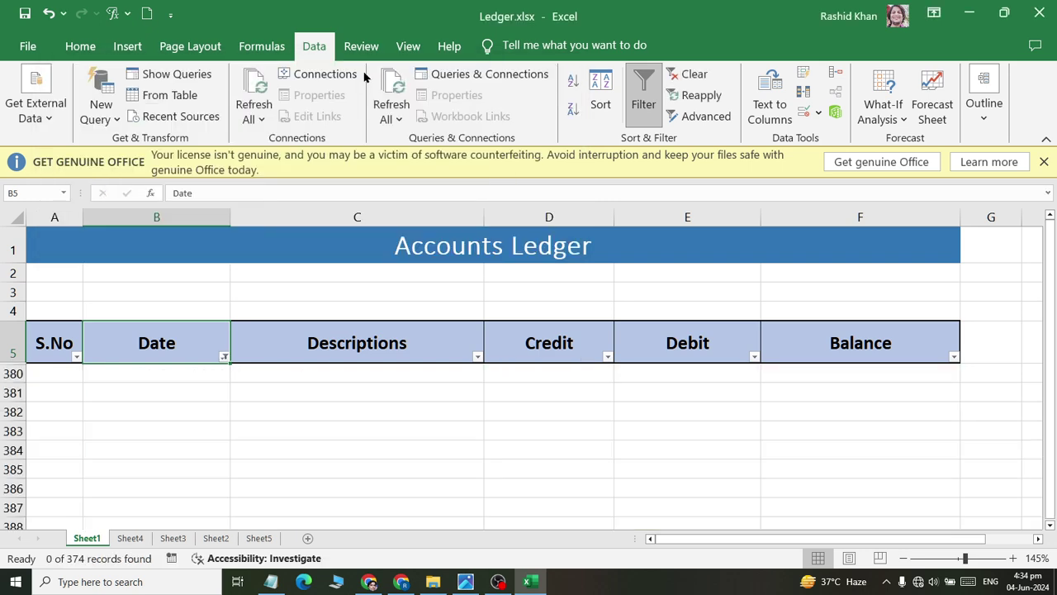
key("ctrl+z")
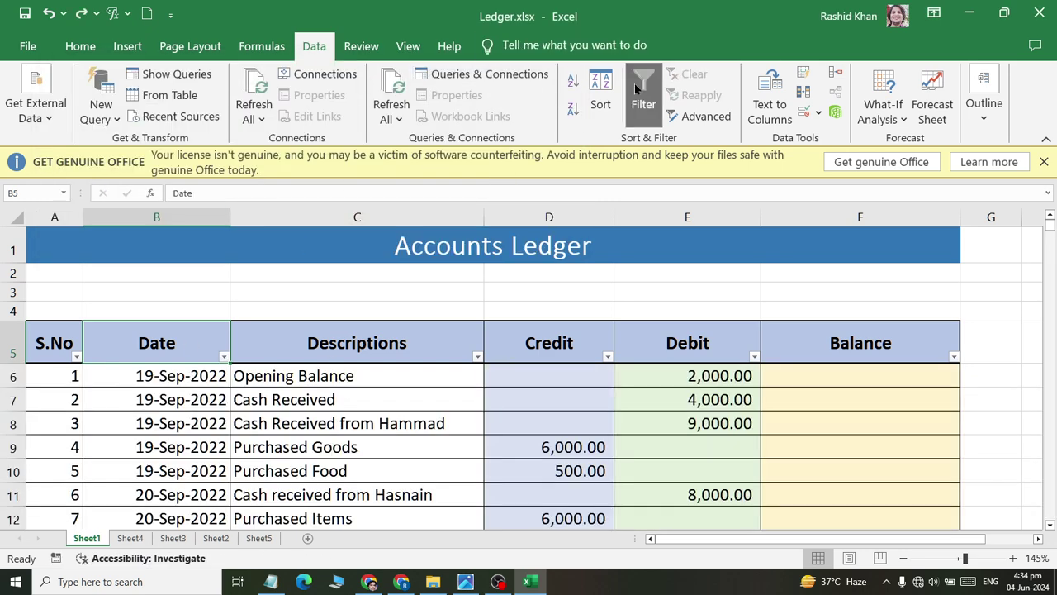
Filter Date equals 20-Sep-2022 to show 6 of 374 rows, then clear the filter.
left_click(224, 356)
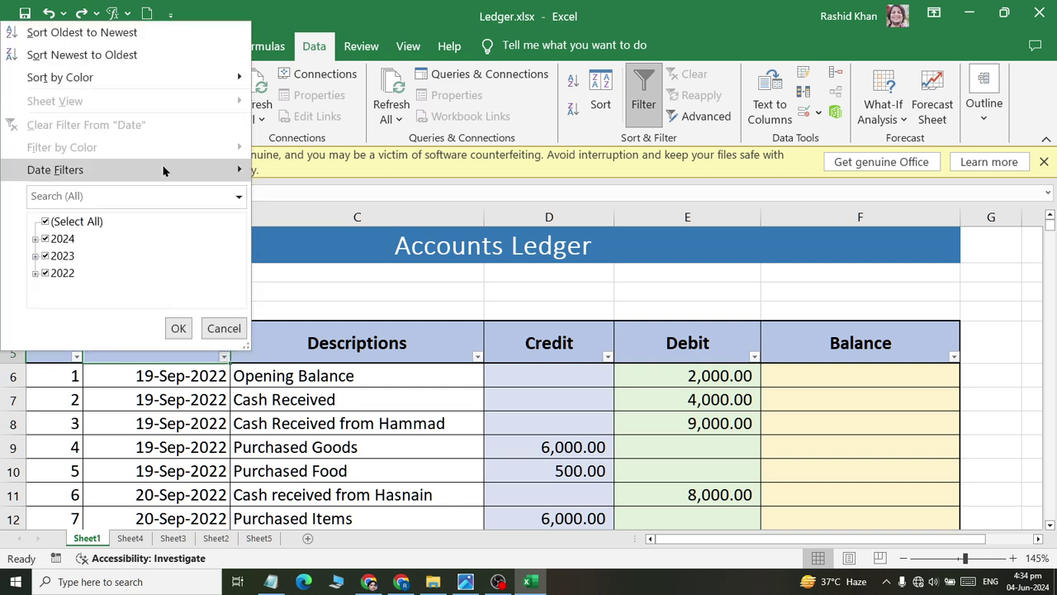
mouse_move(124, 169)
left_click(323, 70)
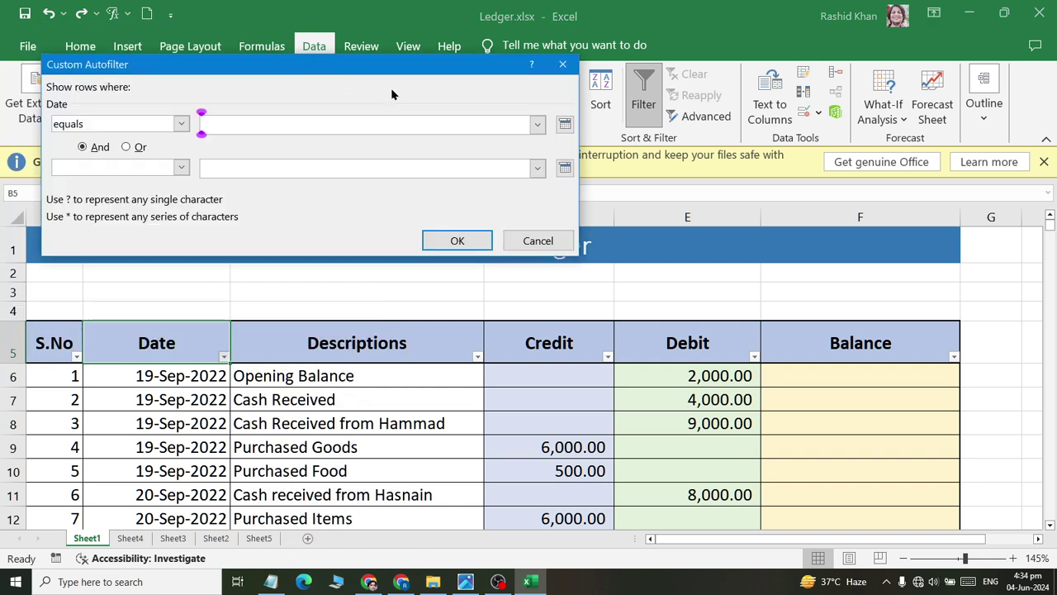
type("20-")
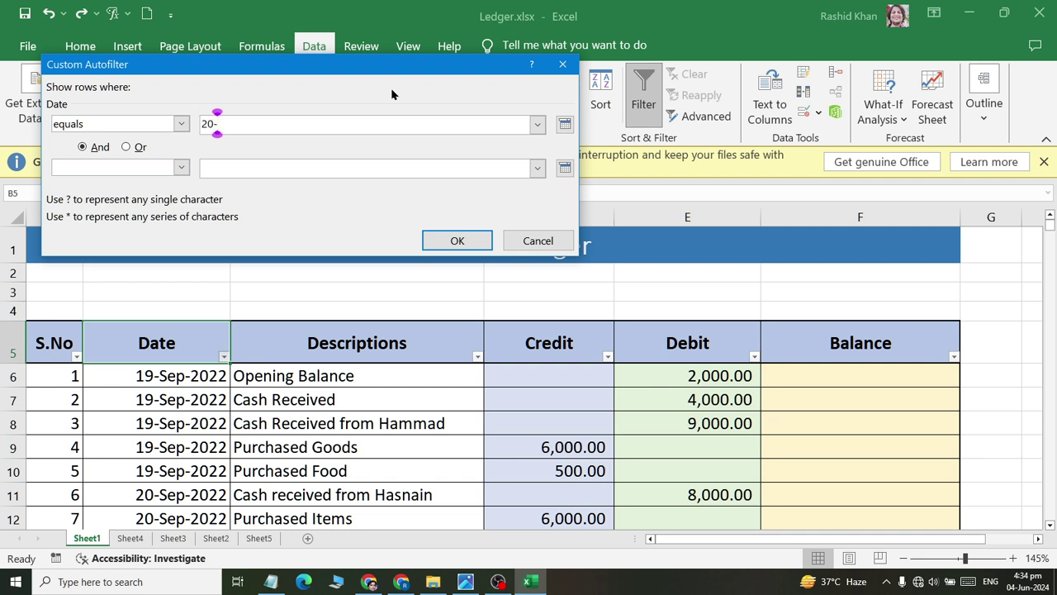
type("Sep-20")
type("22")
left_click(457, 240)
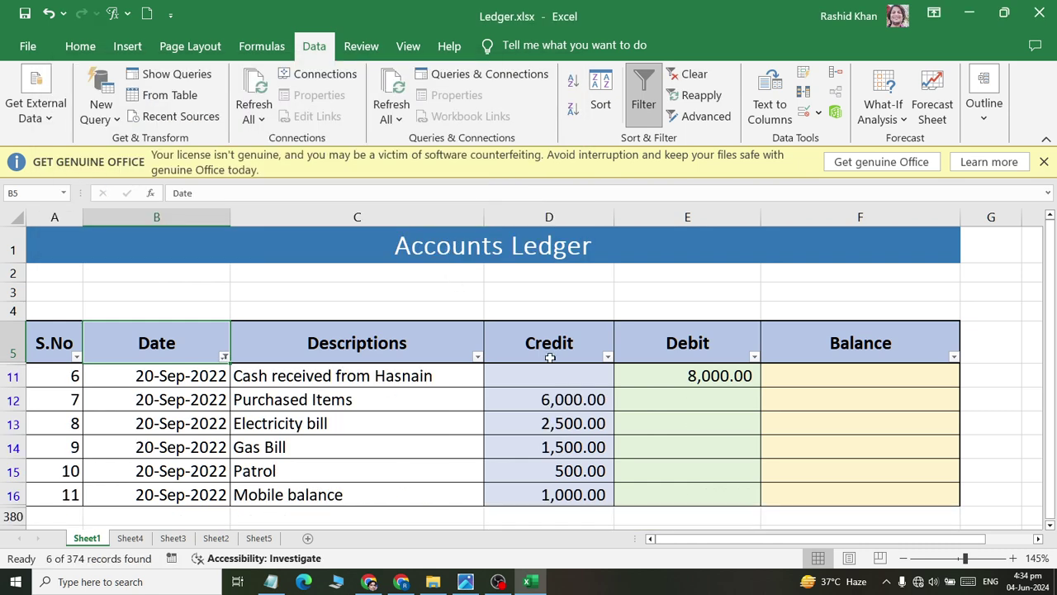
left_click(692, 75)
Filter Dates before 20-Sep-2022 to show 5 of 374 rows, then clear the filter.
left_click(223, 356)
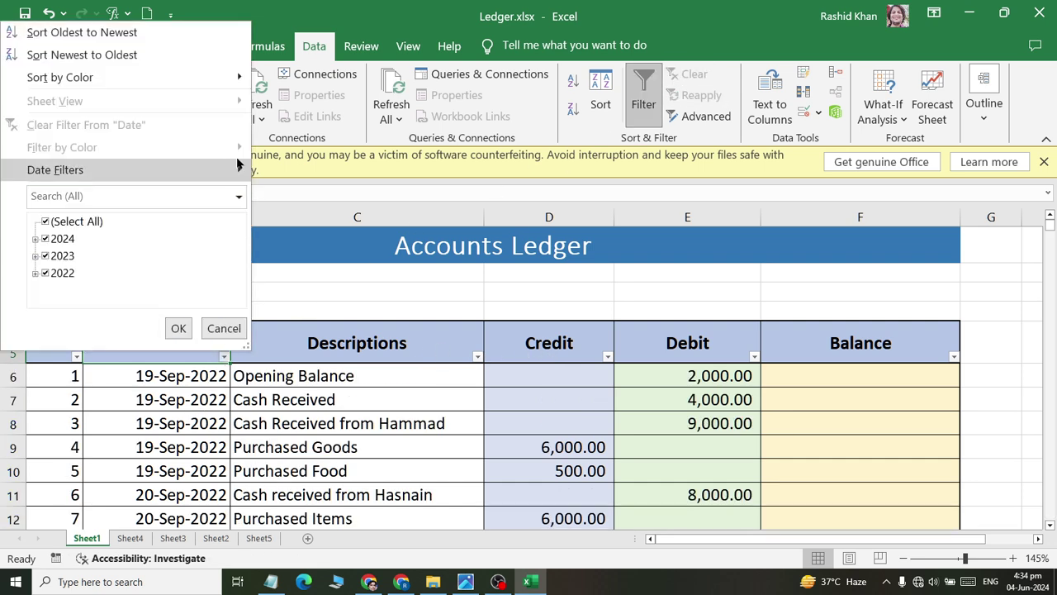
left_click(190, 169)
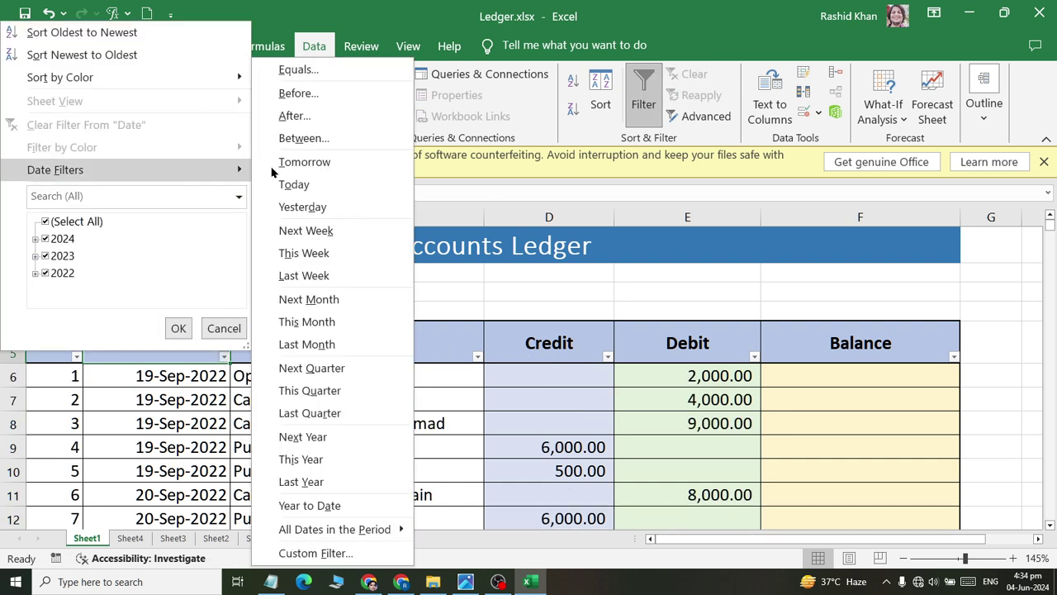
left_click(364, 97)
type("20")
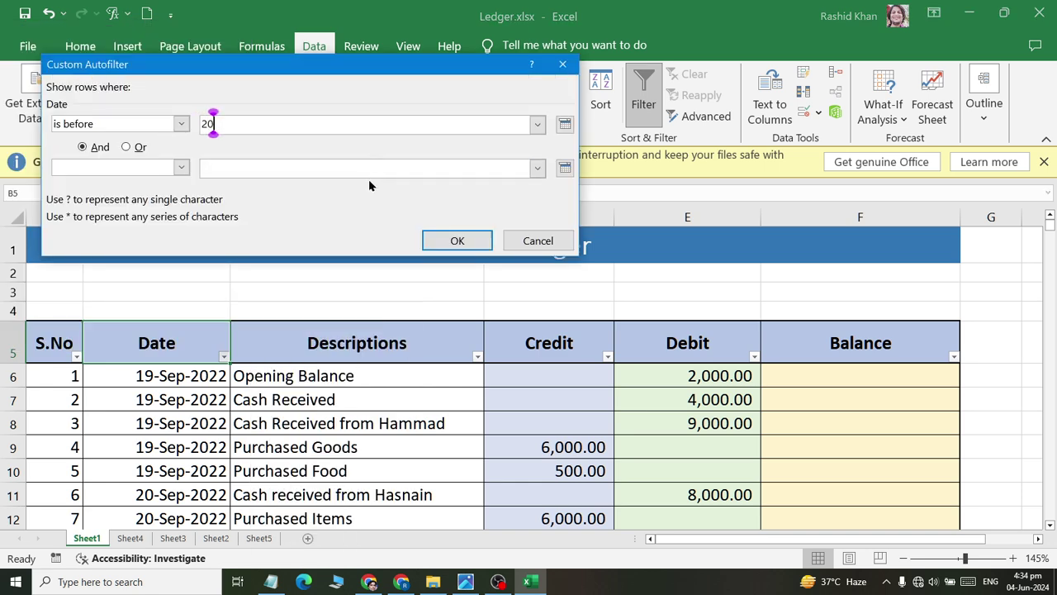
type("-Sep-2022")
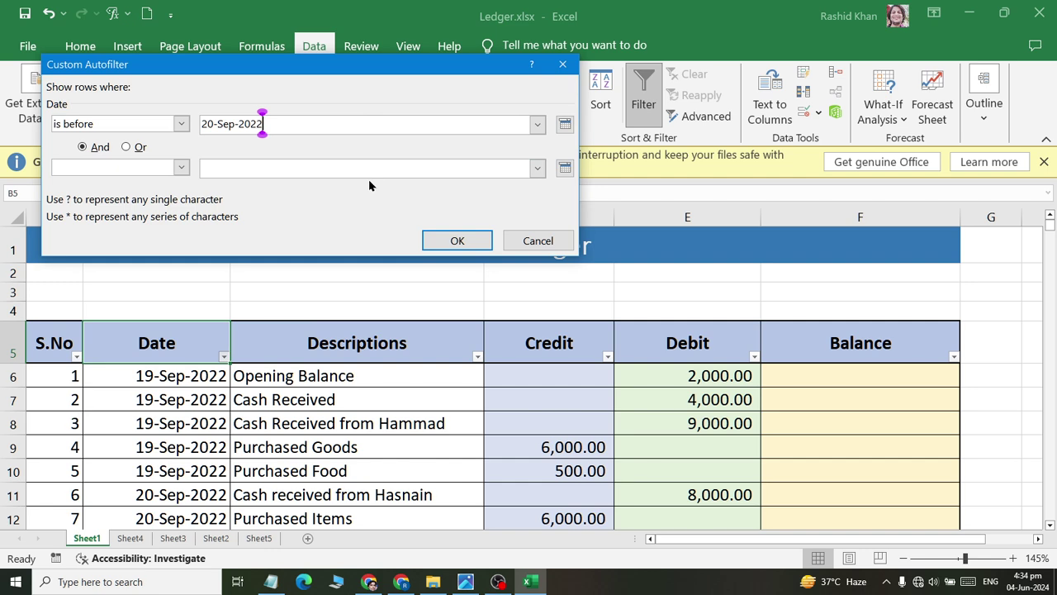
key("Return")
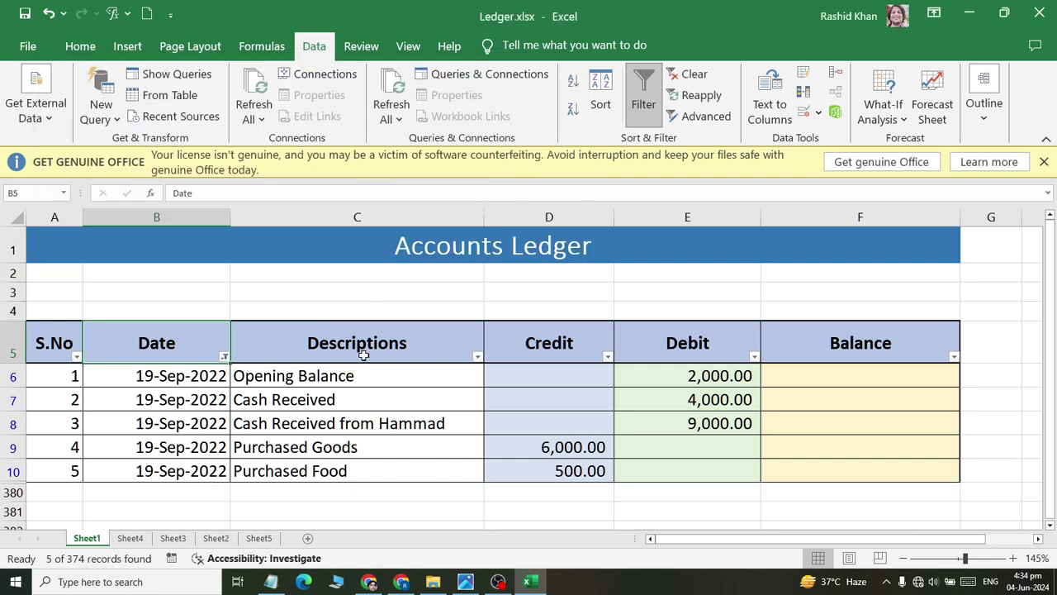
left_click(689, 73)
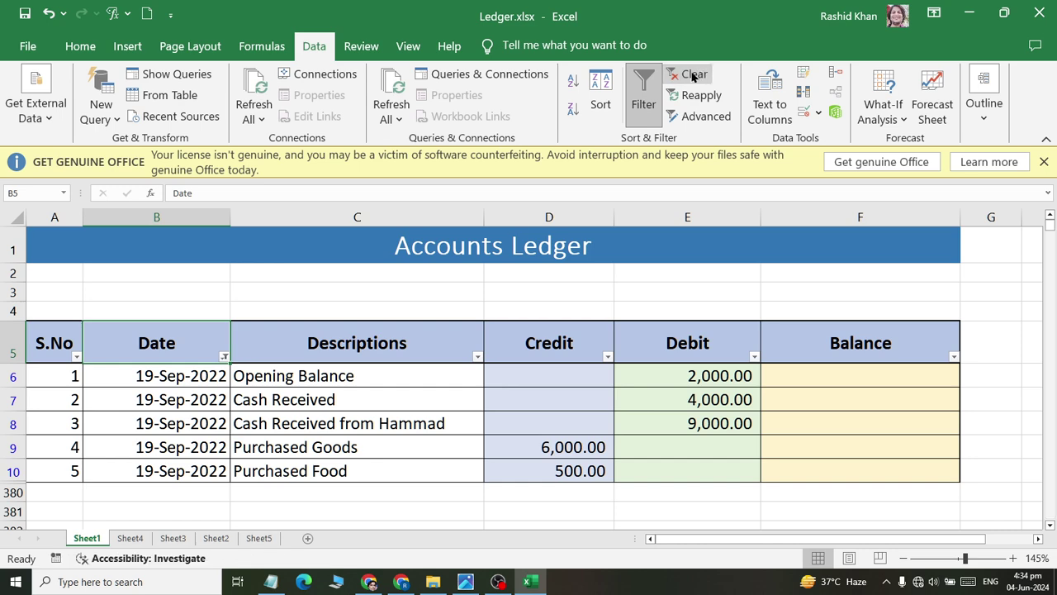
Filter the Date column from 20-Sep-2023 to 24-Sep-2023, then clear the filter.
left_click(224, 356)
mouse_move(56, 170)
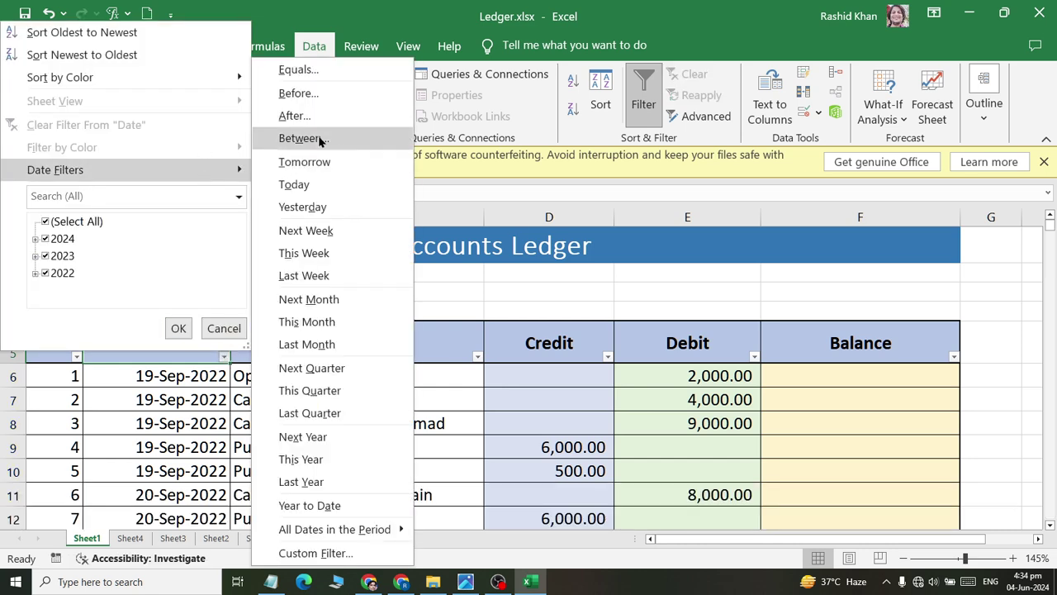
left_click(335, 117)
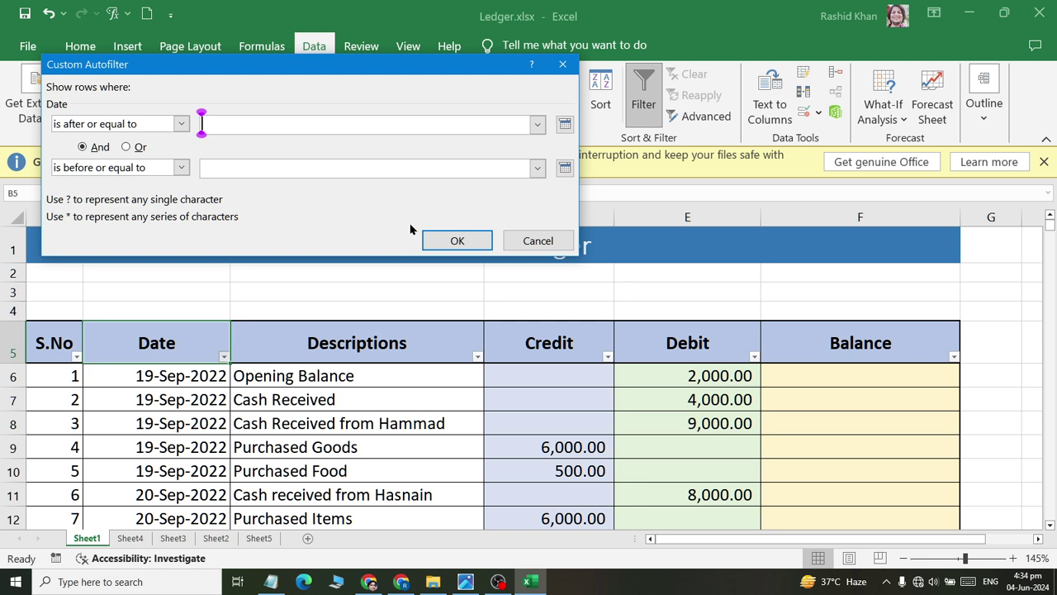
type("21")
type("/")
key("BackSpace")
key("BackSpace")
key("BackSpace")
type("20/")
key("BackSpace")
type("-Sep-20")
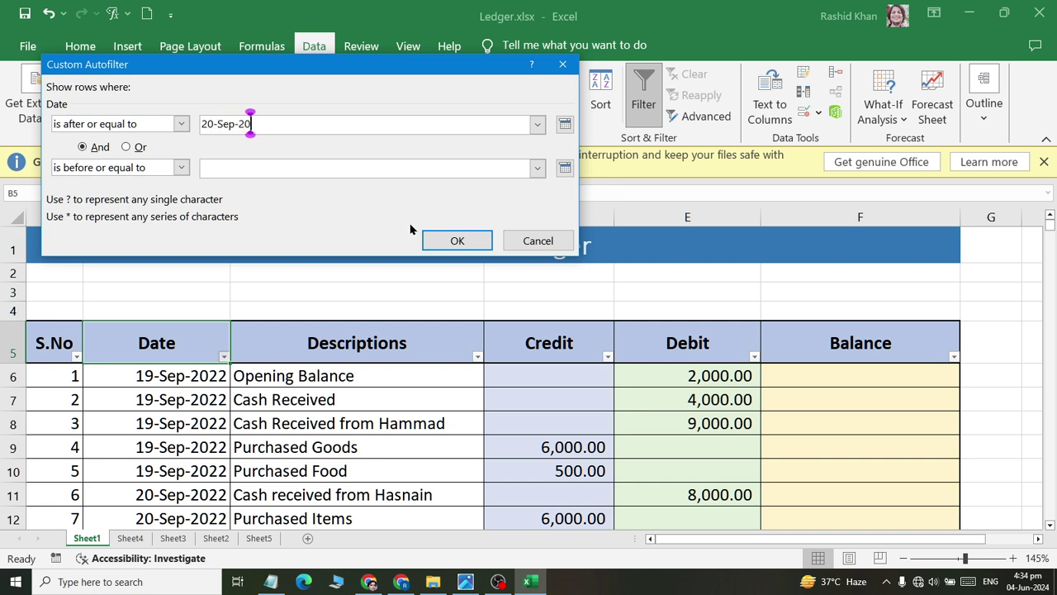
type("23")
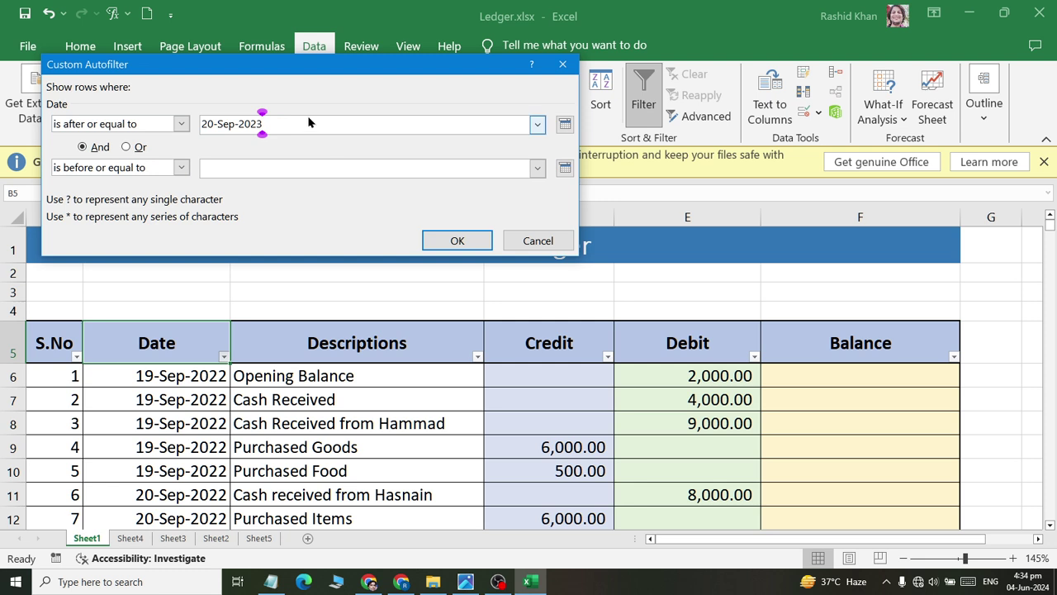
left_click(248, 168)
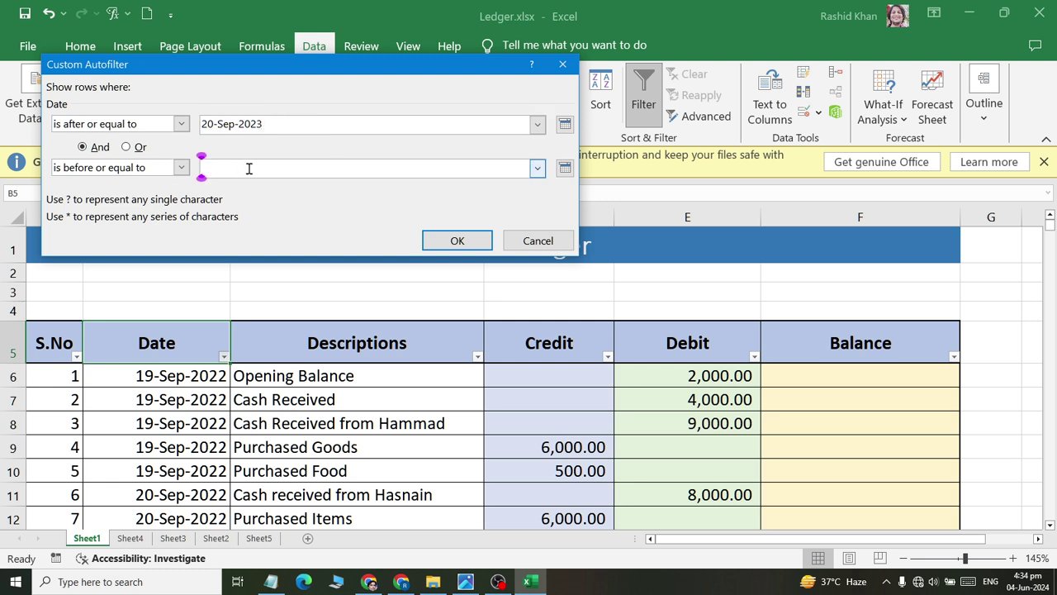
type("24-Sep")
type("-2023")
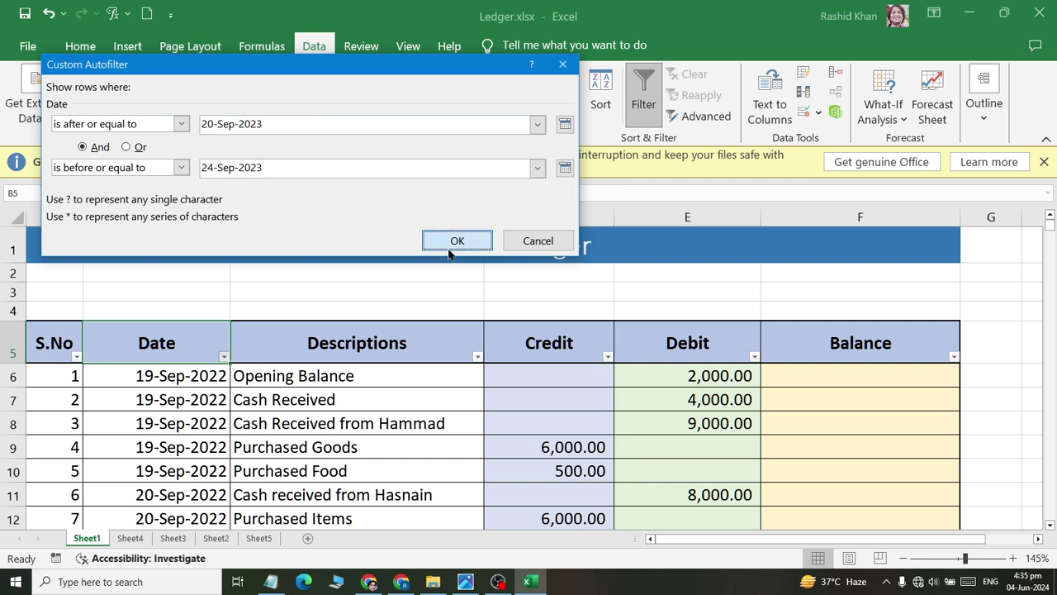
left_click(456, 241)
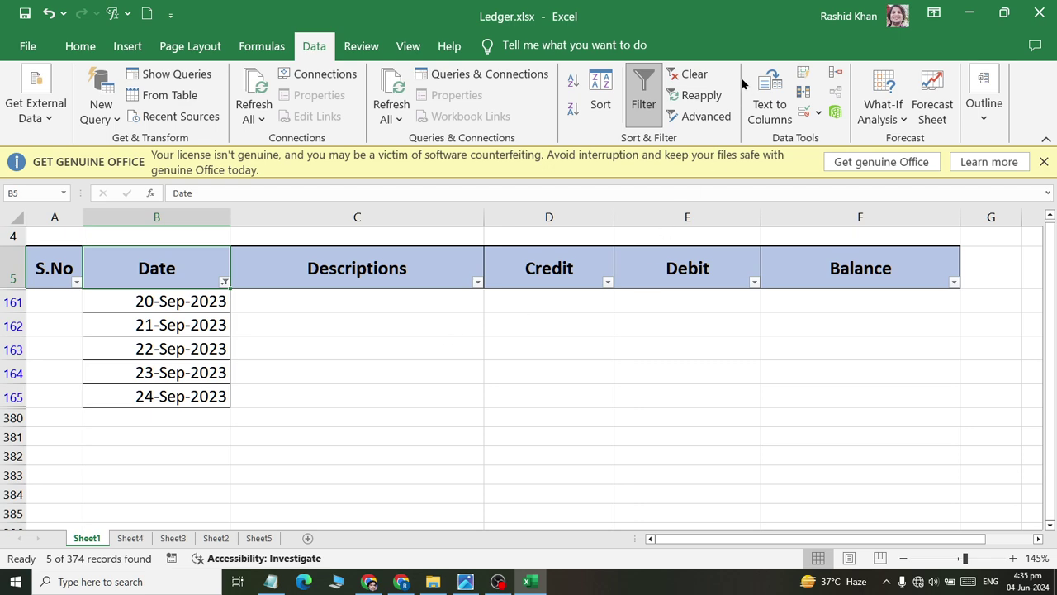
left_click(687, 74)
left_click(226, 283)
mouse_move(285, 384)
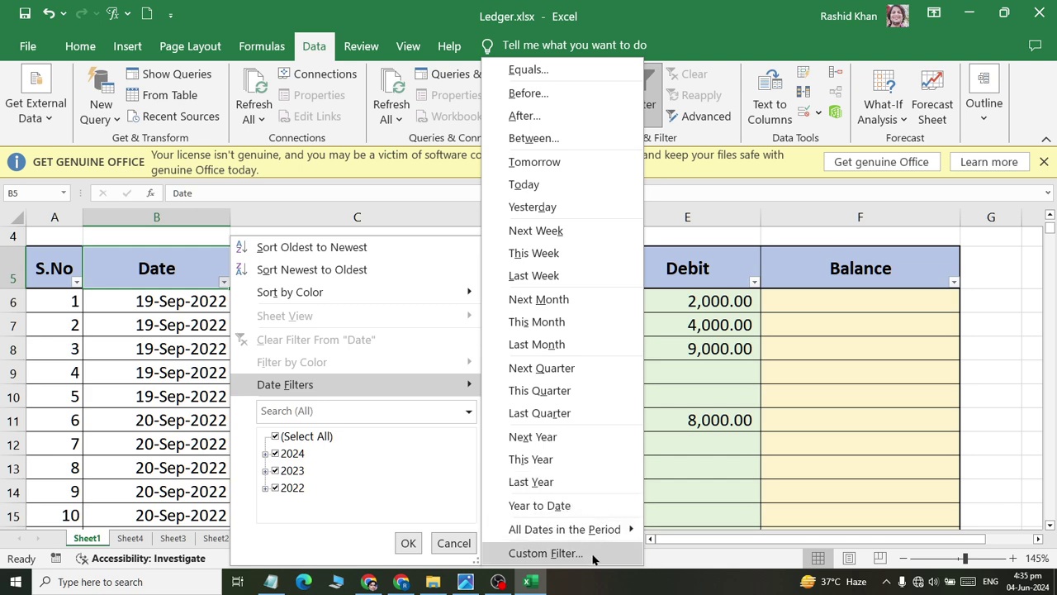
mouse_move(564, 528)
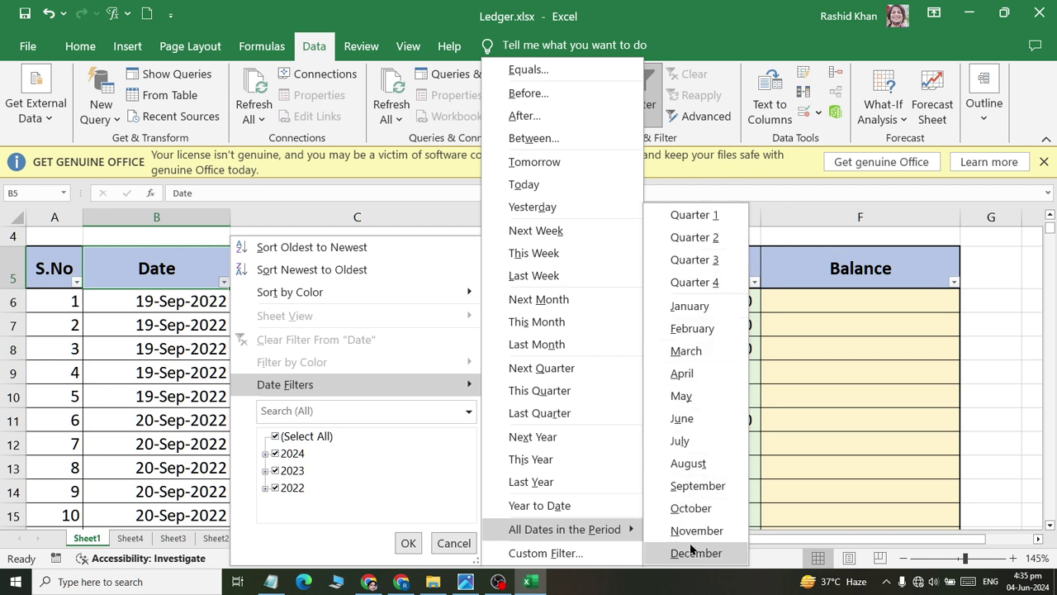
key("Escape")
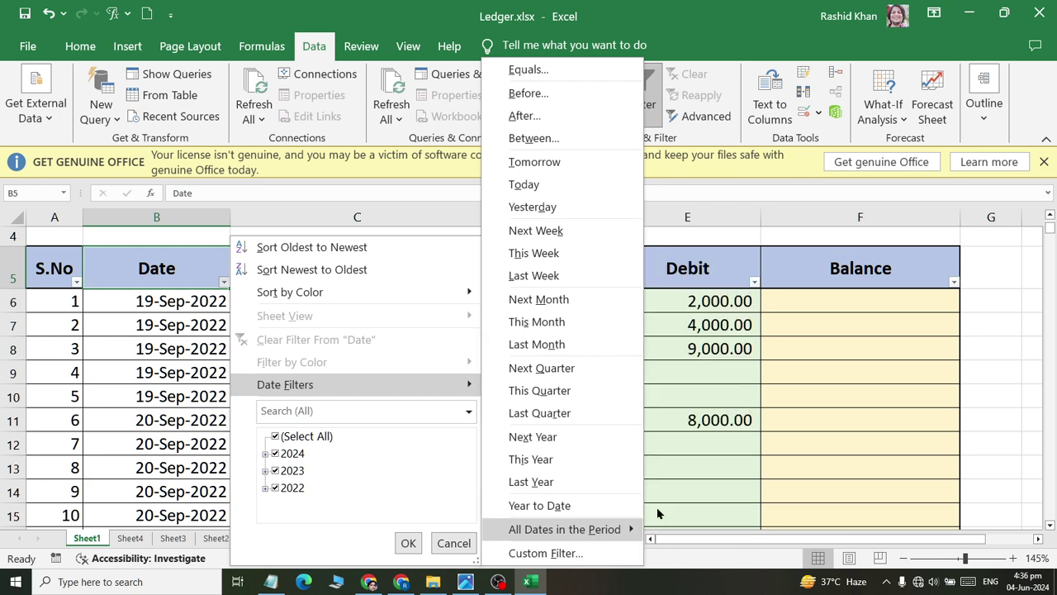
key("Escape")
key("Escape")
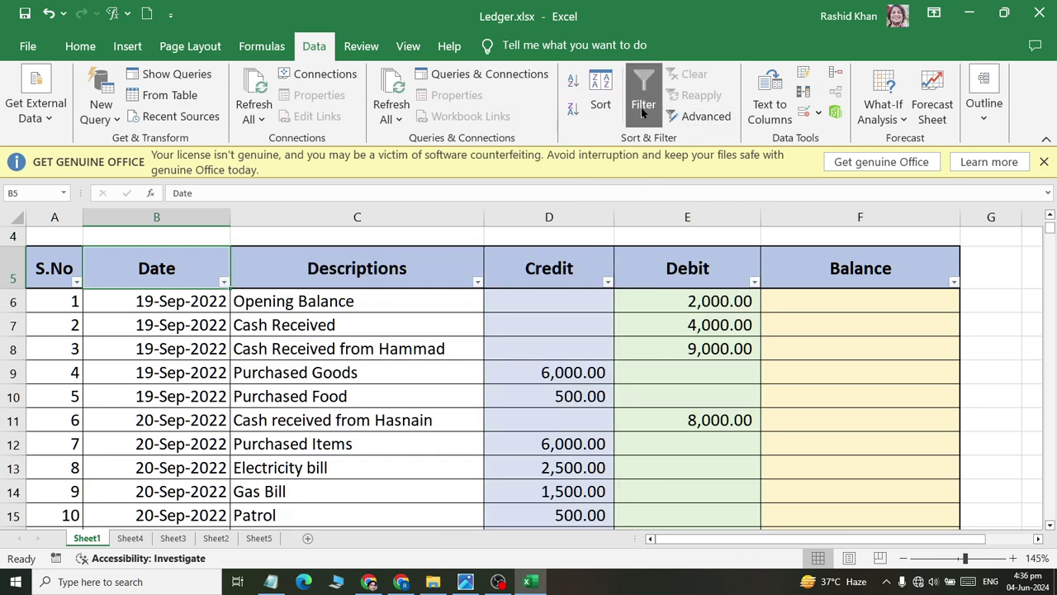
key("alt+Tab")
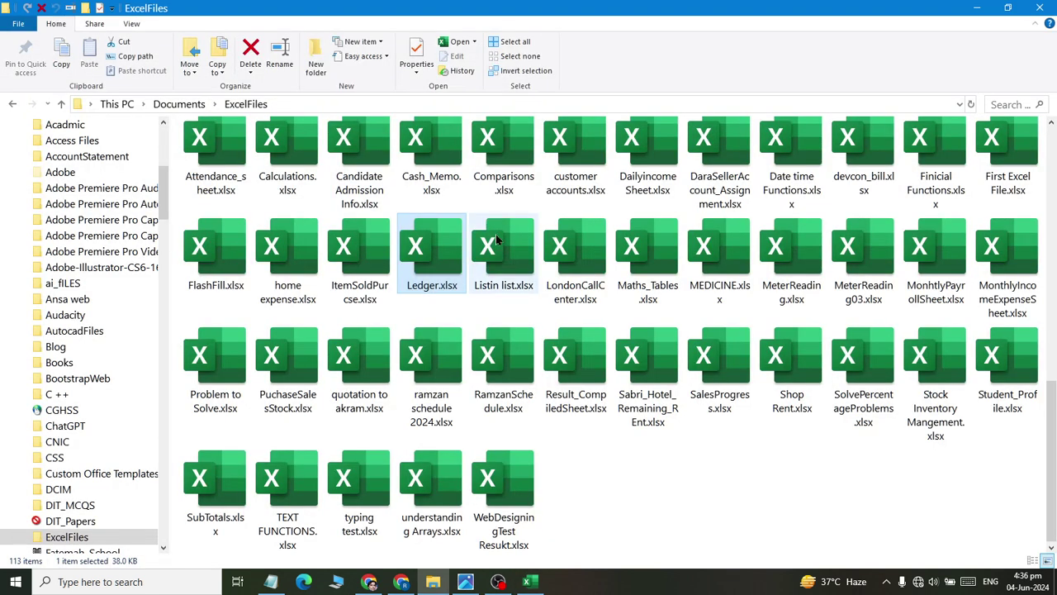
key("alt+Tab")
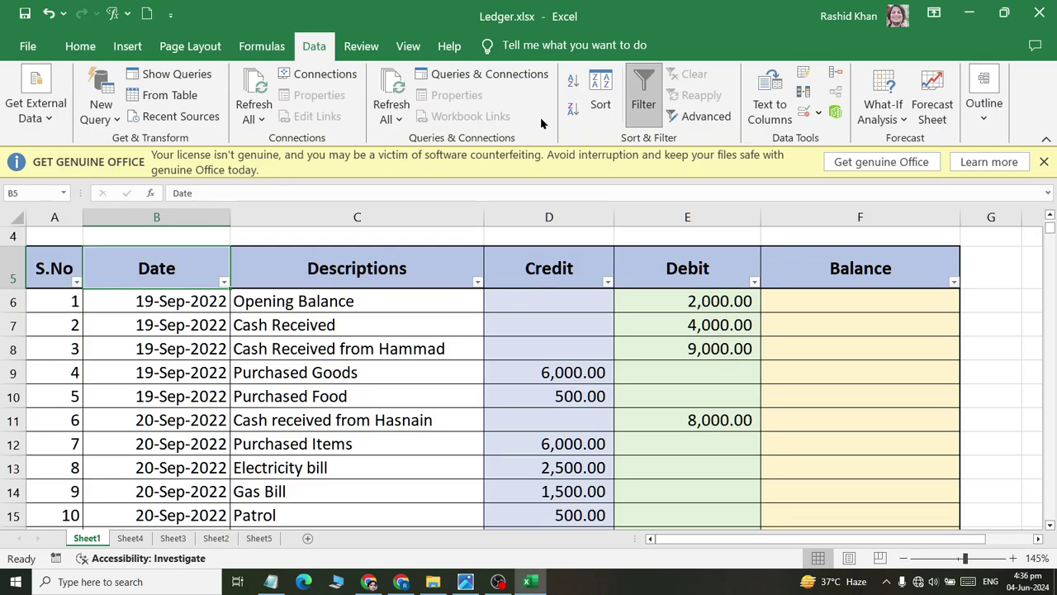
Sort the ledger by Descriptions A to Z, then by Date oldest first.
left_click(370, 260)
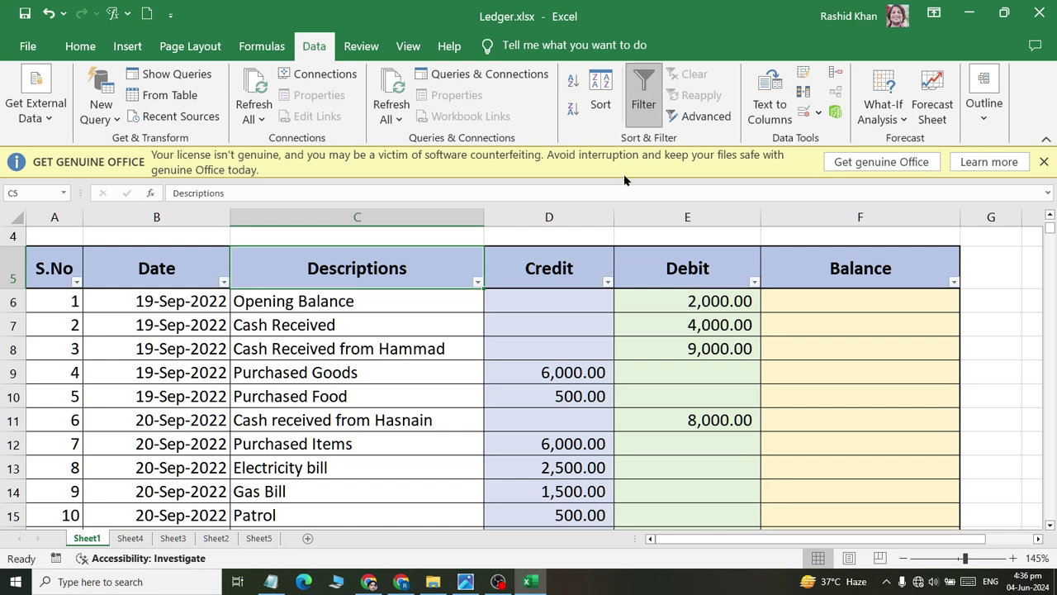
left_click(477, 282)
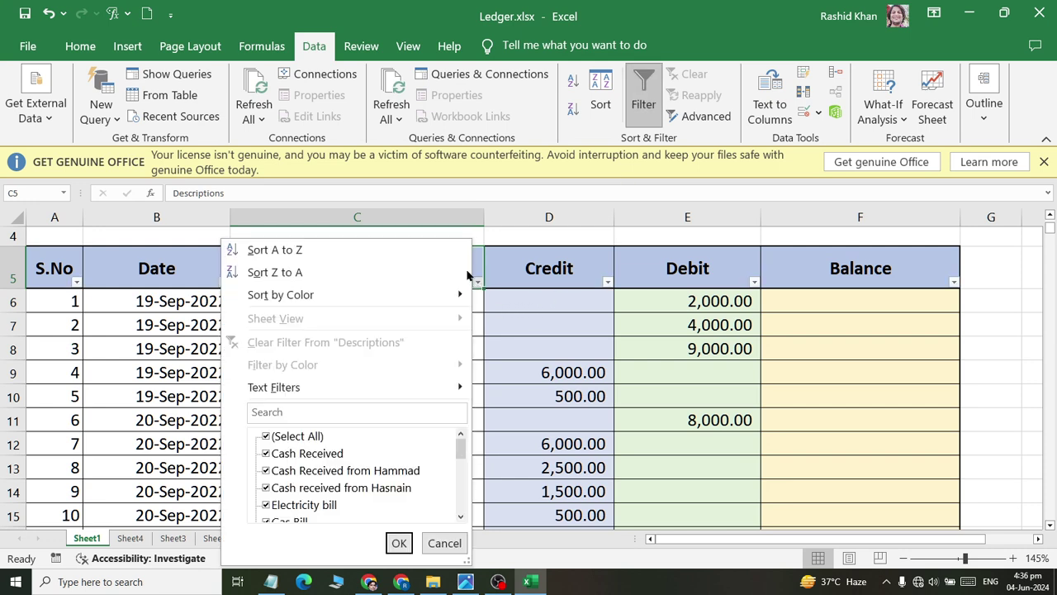
left_click(381, 248)
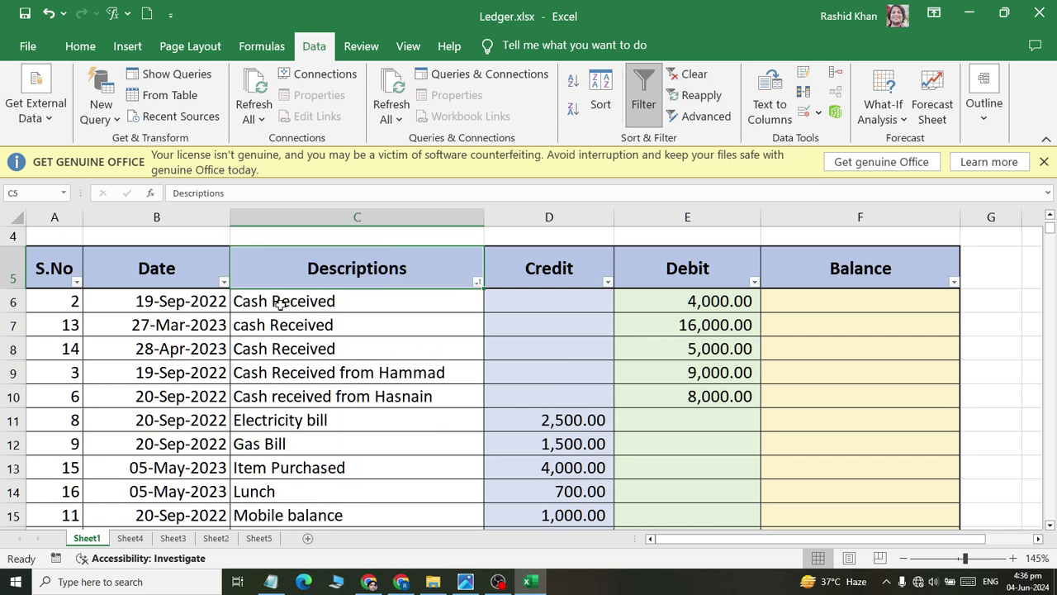
scroll(268, 489, "down", 3)
scroll(269, 489, "up", 4)
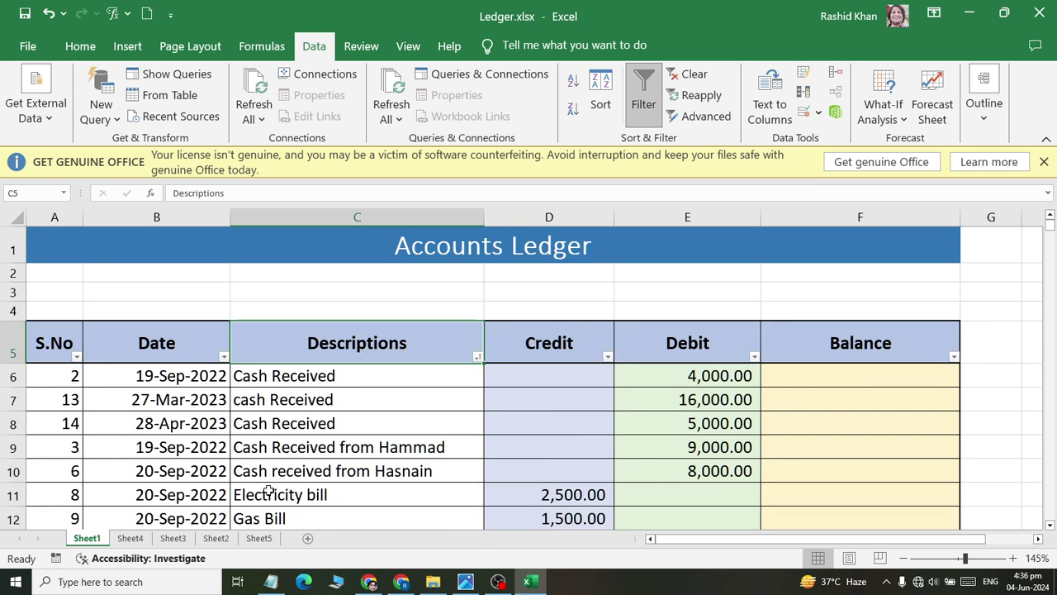
left_click(224, 356)
left_click(151, 33)
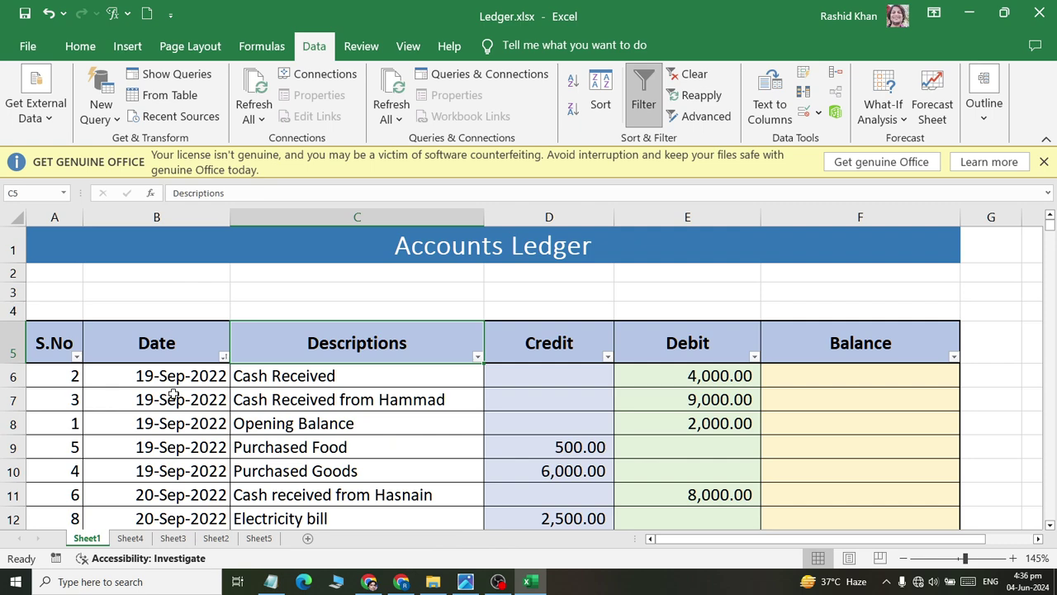
scroll(155, 376, "down", 2)
scroll(154, 376, "down", 3)
scroll(148, 373, "up", 5)
Sort by Date newest first, then restore S.No smallest-to-largest order.
left_click(223, 358)
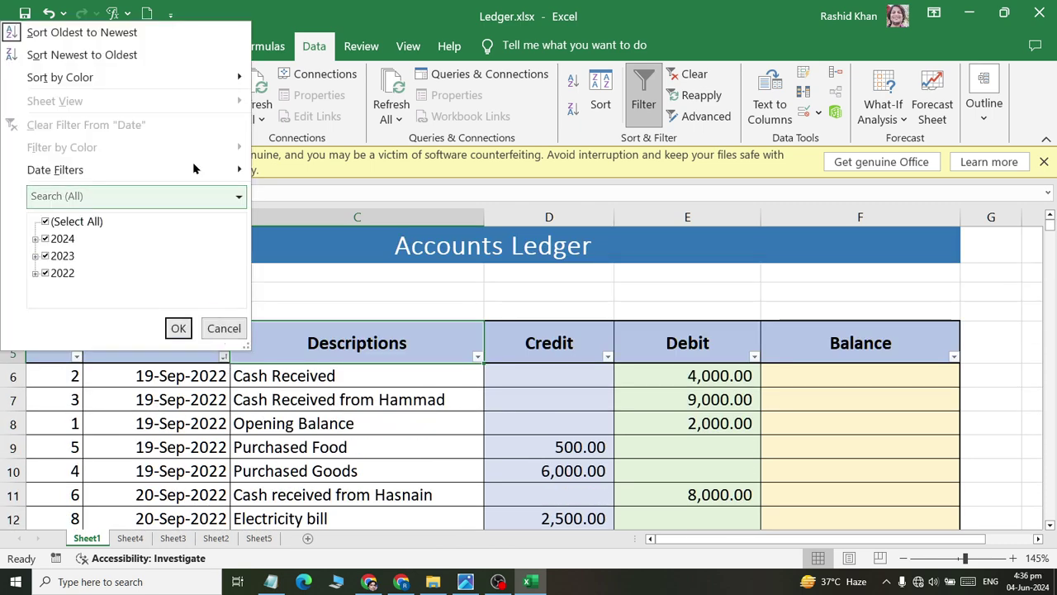
left_click(168, 54)
scroll(156, 284, "down", 3)
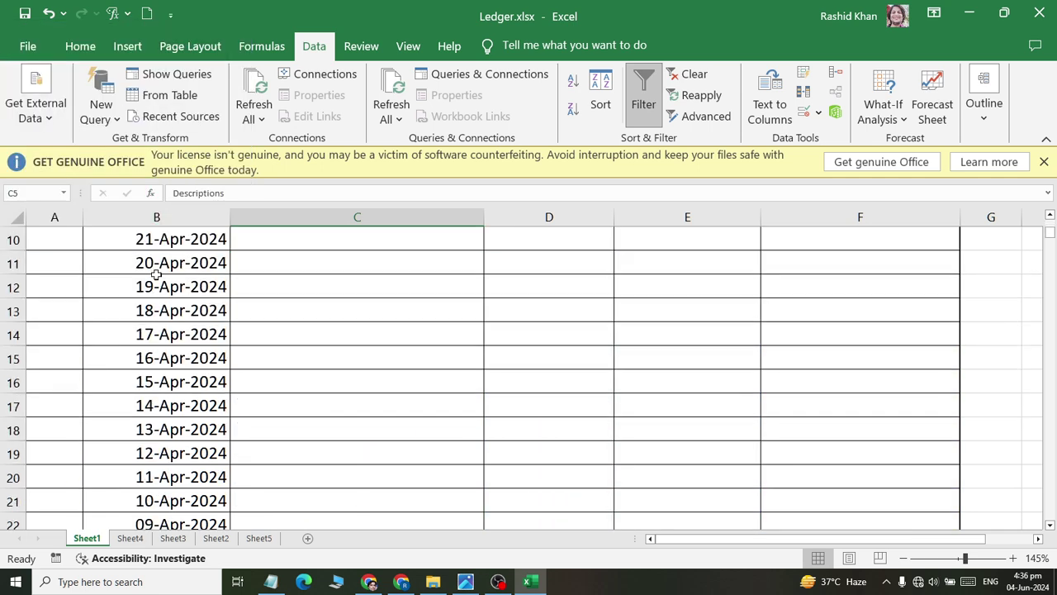
scroll(157, 284, "down", 3)
scroll(156, 284, "up", 1)
scroll(156, 284, "up", 5)
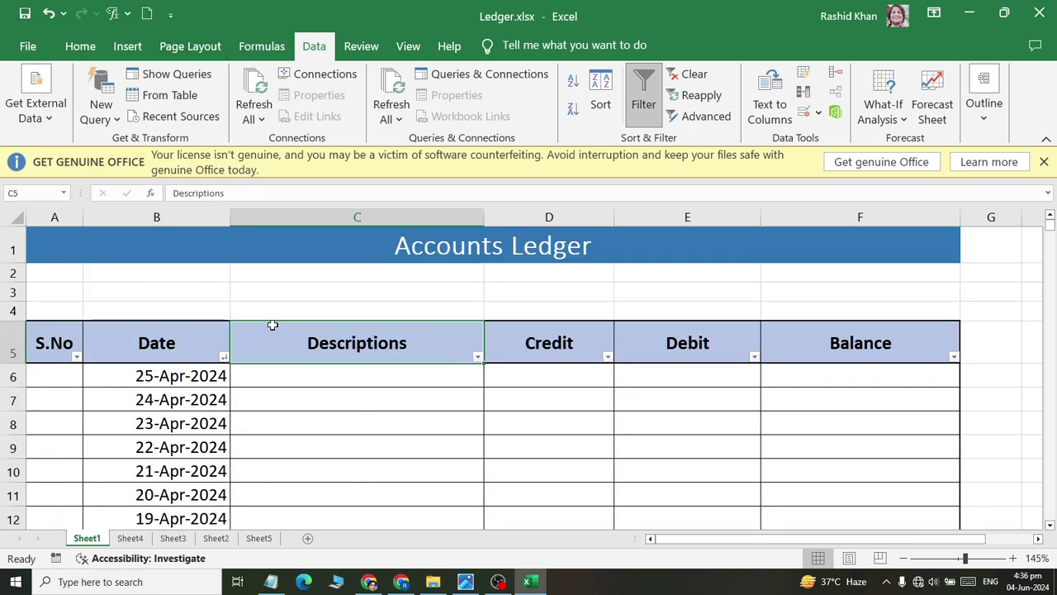
left_click(76, 356)
left_click(78, 35)
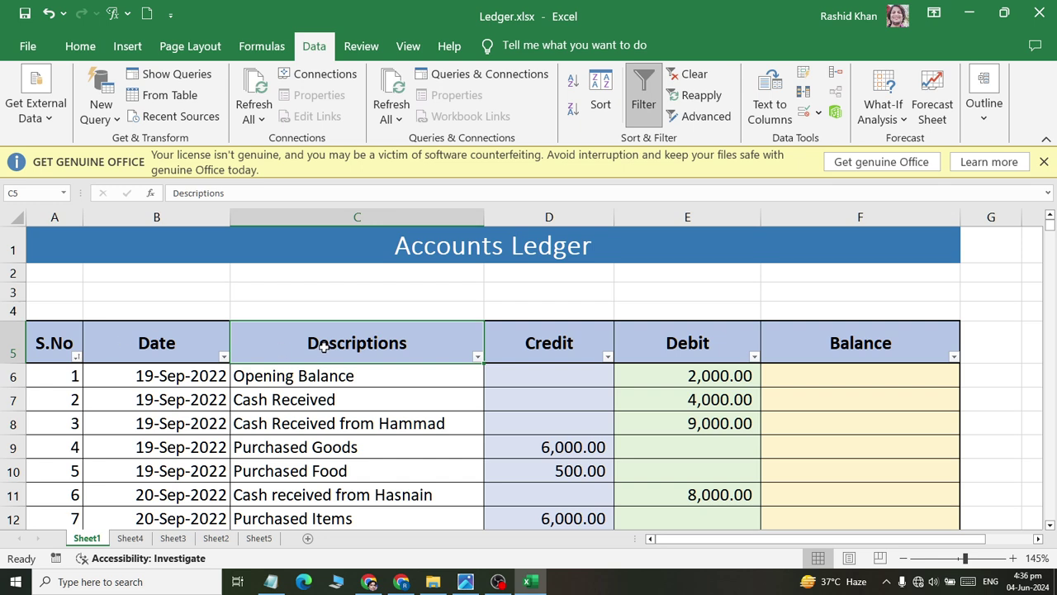
Turn off filtering and fill row 17, the Purchase Goods row, yellow.
left_click(653, 99)
scroll(405, 346, "down", 1)
scroll(404, 346, "down", 3)
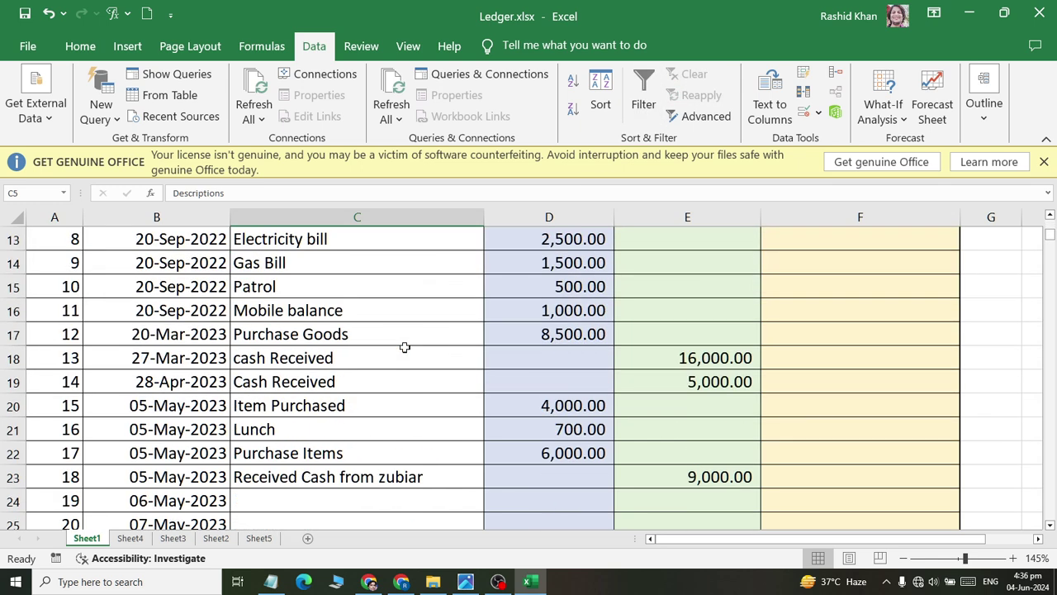
left_click_drag(105, 341, 825, 334)
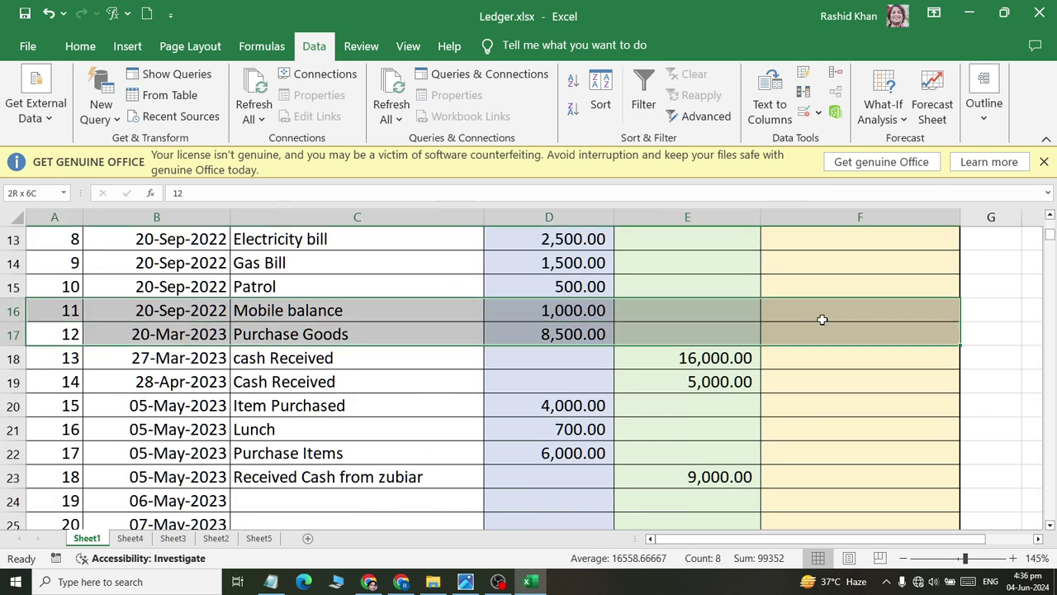
left_click(80, 45)
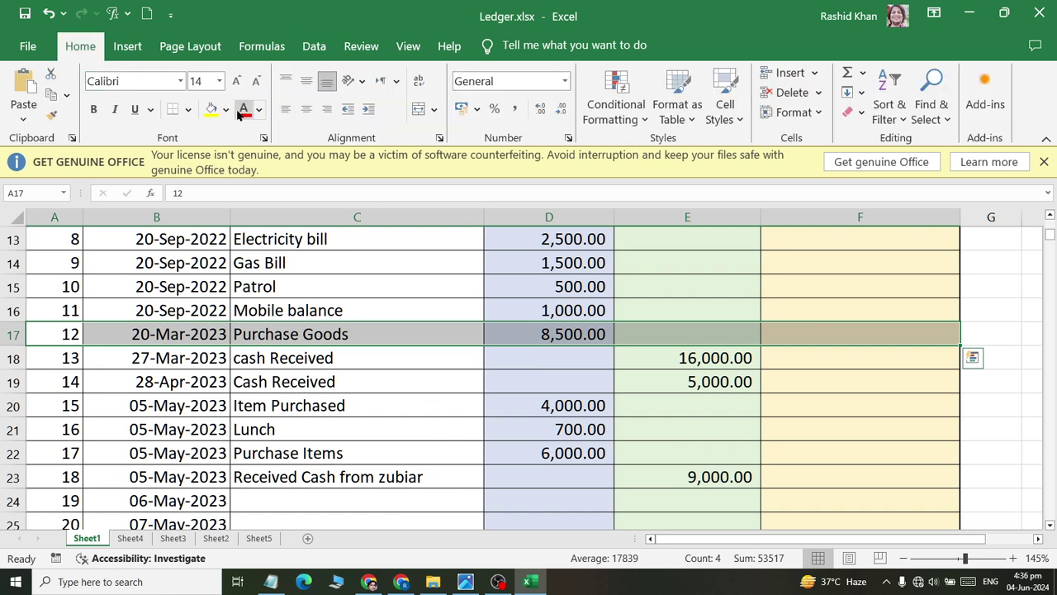
left_click(211, 108)
Fill rows 23 and 11 of the ledger red.
left_click_drag(78, 477, 858, 477)
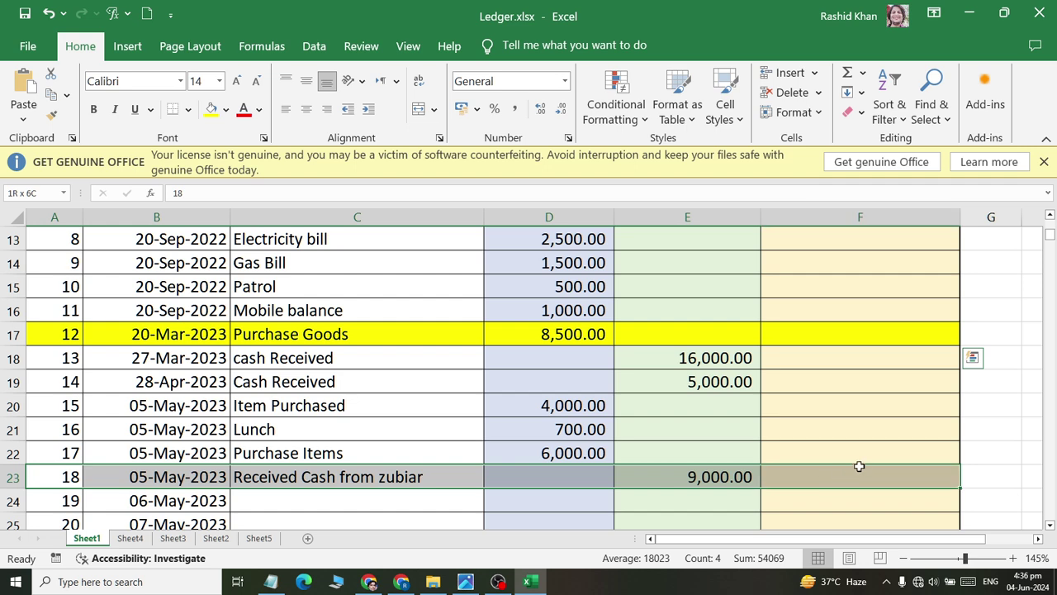
left_click(227, 110)
left_click(221, 269)
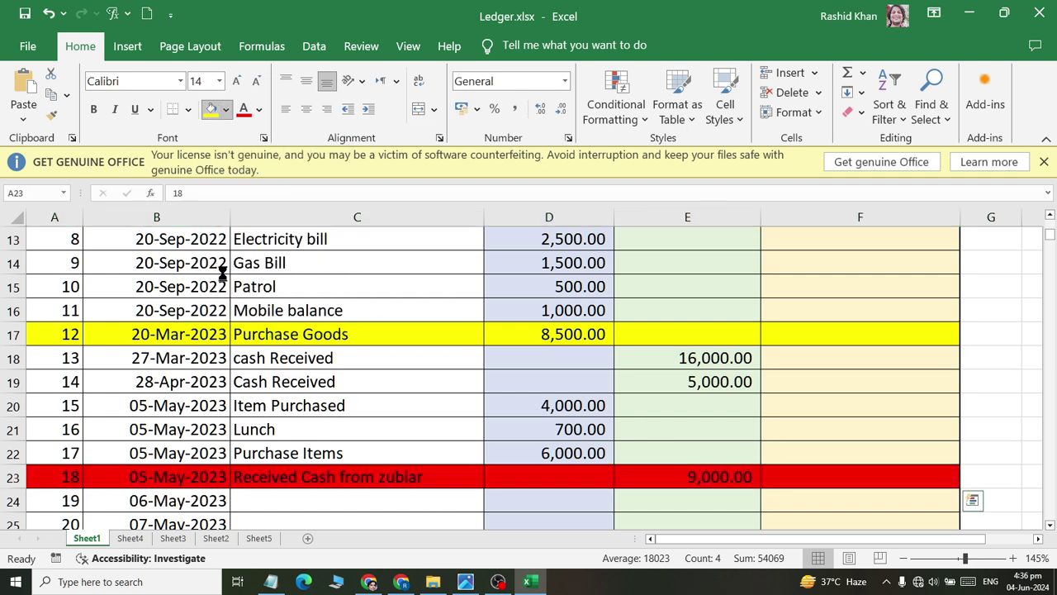
scroll(236, 316, "up", 4)
scroll(106, 401, "down", 1)
left_click_drag(74, 423, 858, 421)
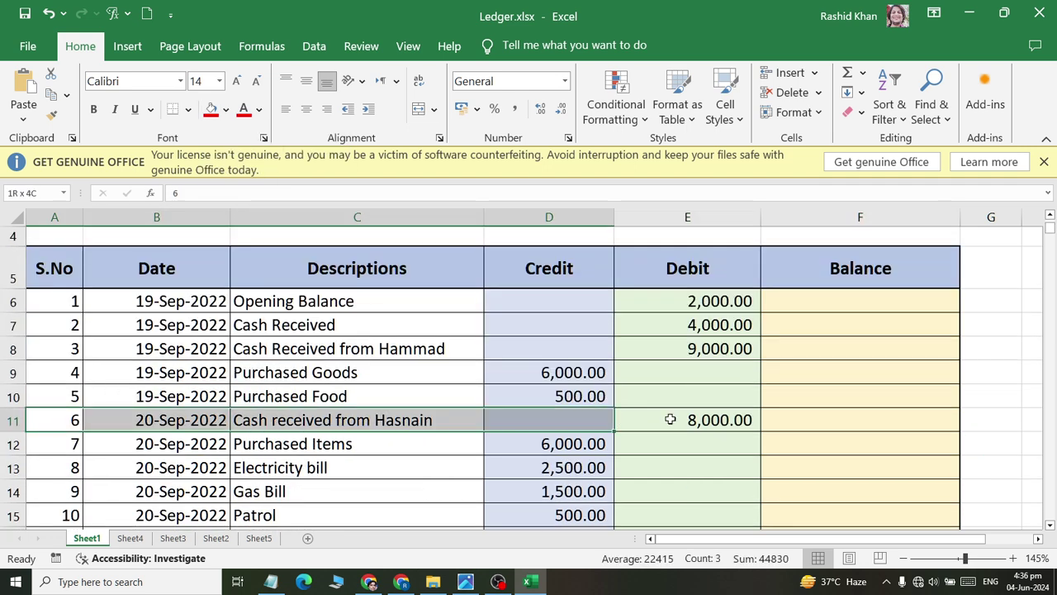
left_click(211, 110)
Fill row 27 yellow and select the Date header cell.
scroll(248, 371, "down", 1)
scroll(80, 406, "down", 4)
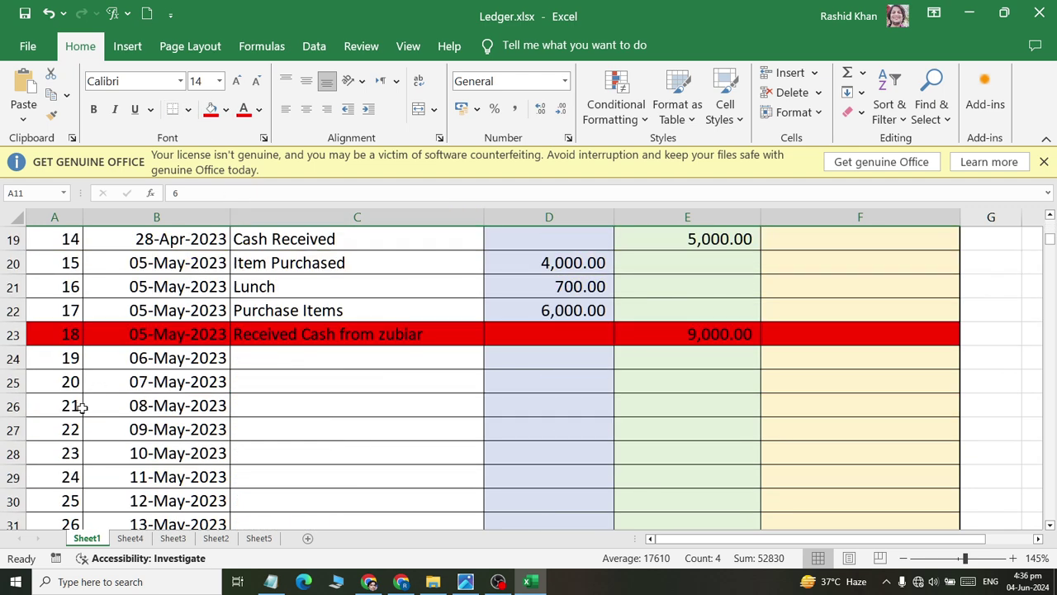
mouse_move(54, 425)
left_mouse_down()
mouse_move(683, 441)
mouse_move(861, 425)
left_mouse_up()
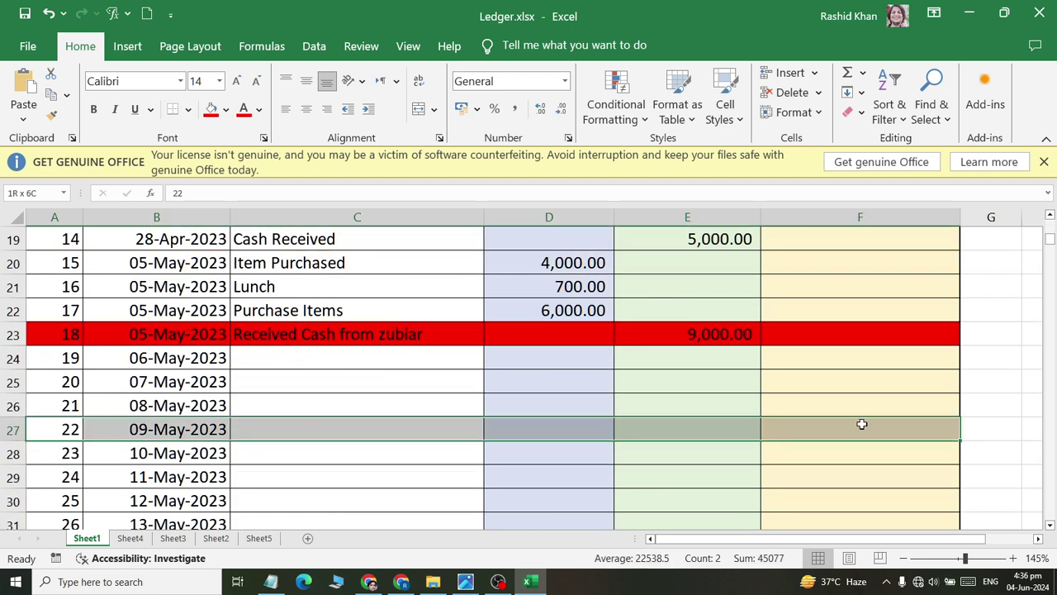
left_click(226, 110)
left_click(254, 272)
scroll(176, 371, "up", 6)
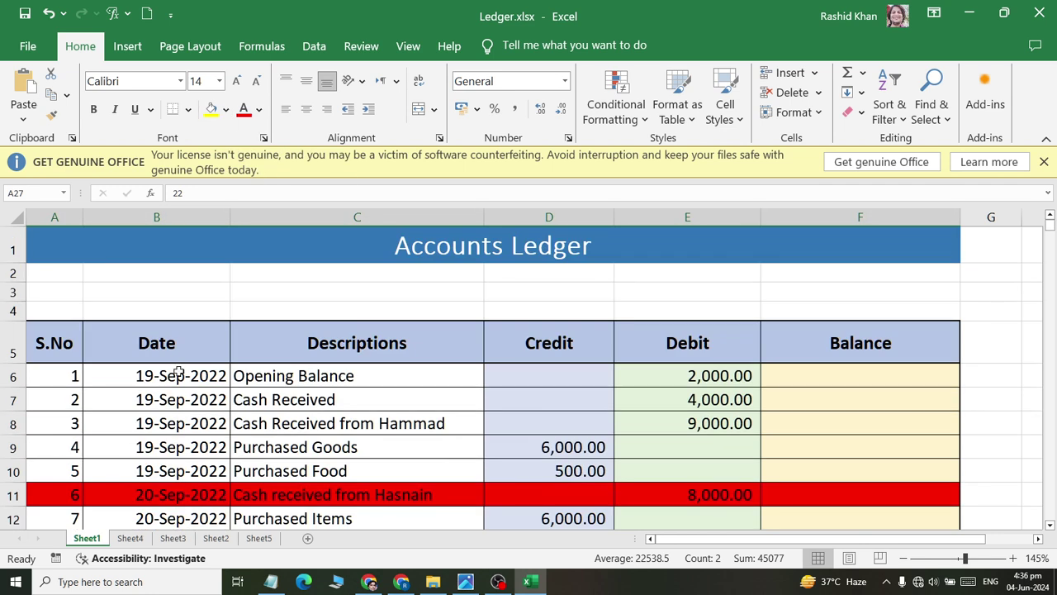
left_click(172, 352)
Re-enable filters, filter Descriptions by yellow then red fill (2 rows each), then clear.
left_click(314, 46)
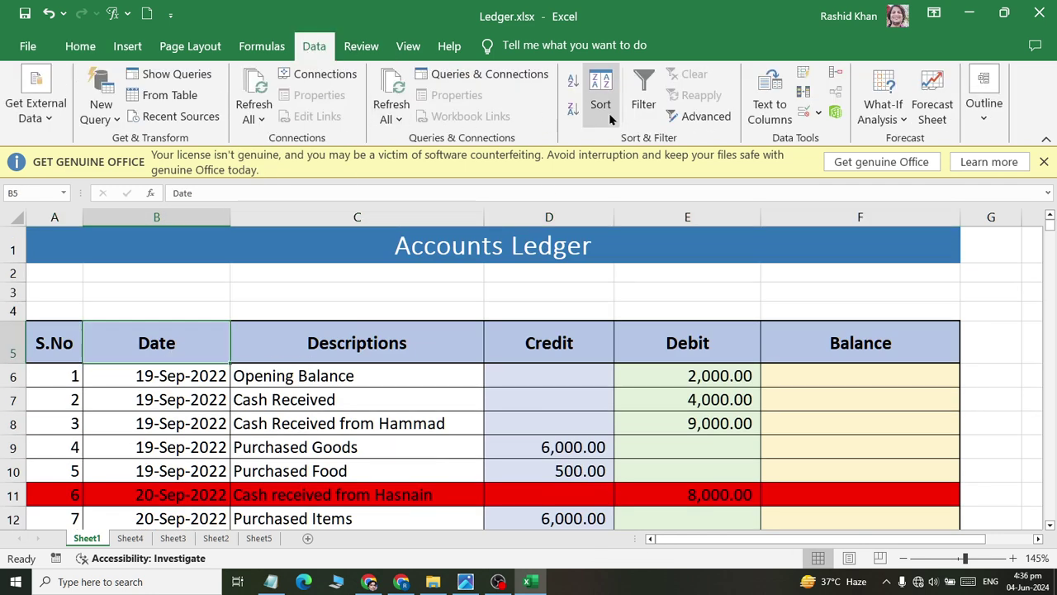
left_click(643, 93)
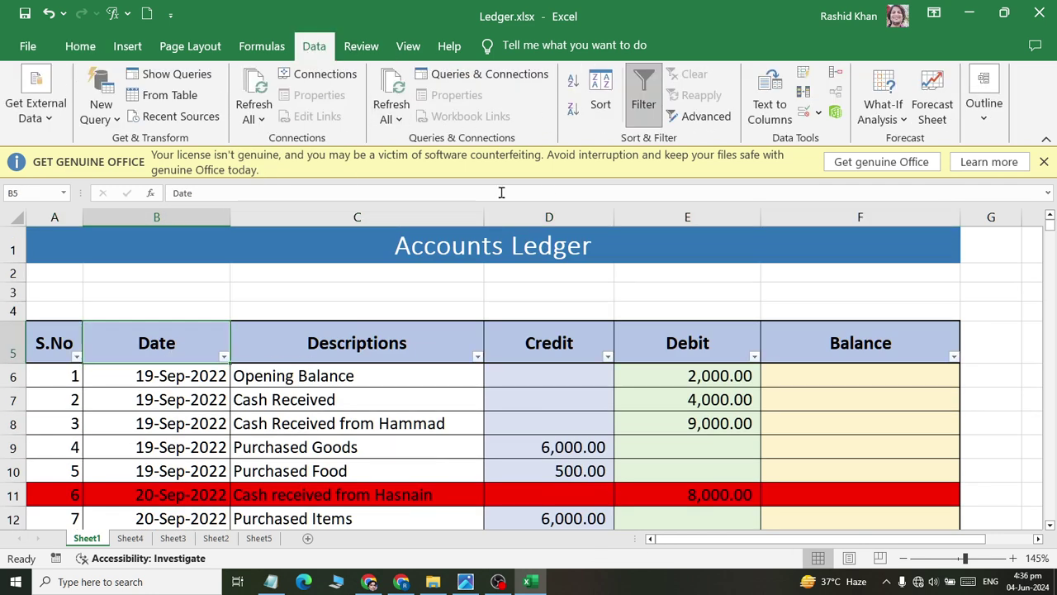
left_click(477, 359)
mouse_move(294, 150)
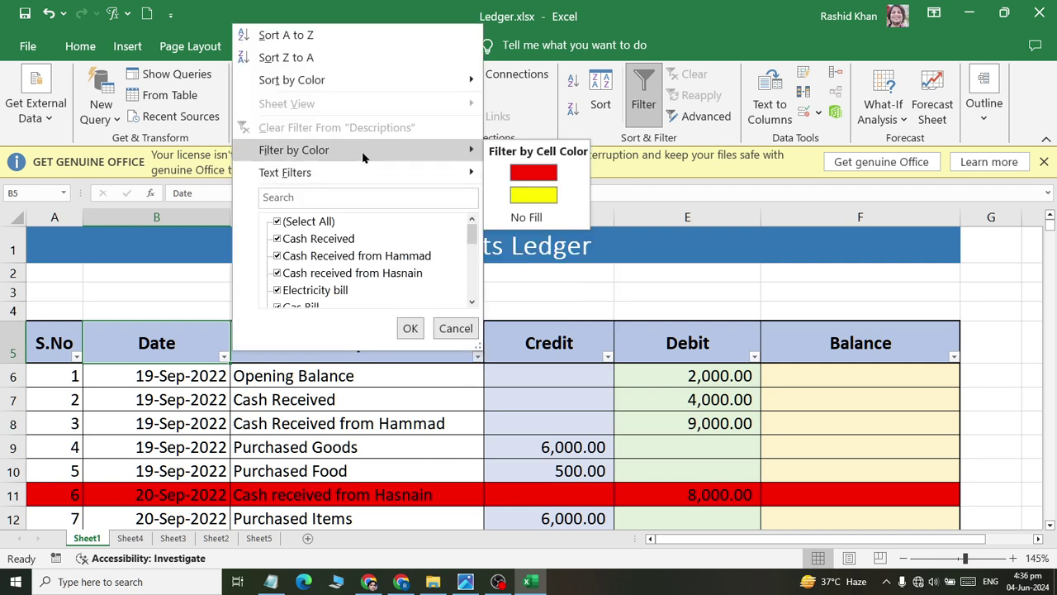
left_click(541, 193)
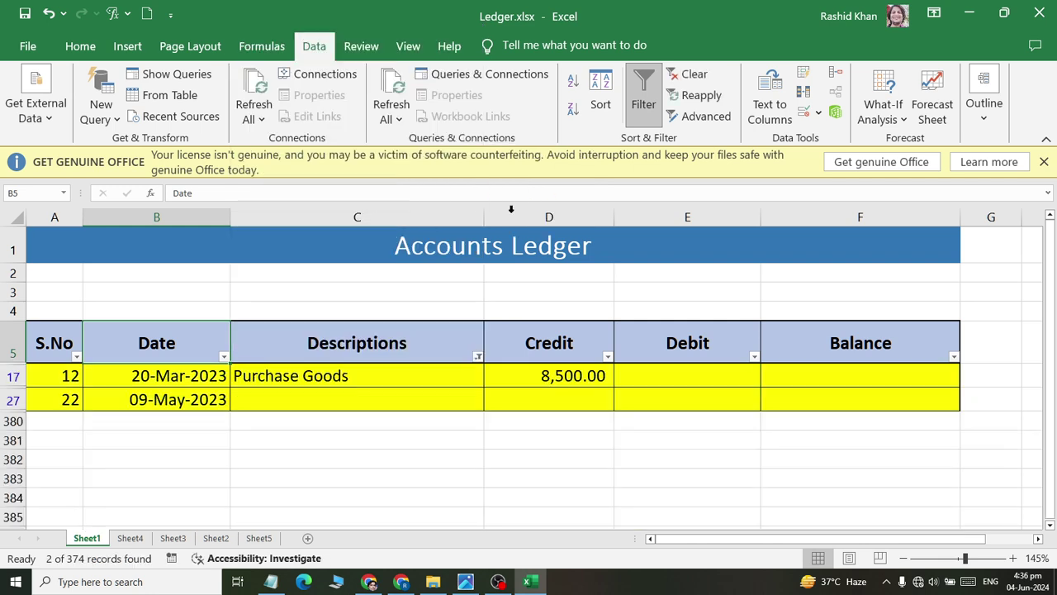
left_click(479, 358)
mouse_move(285, 171)
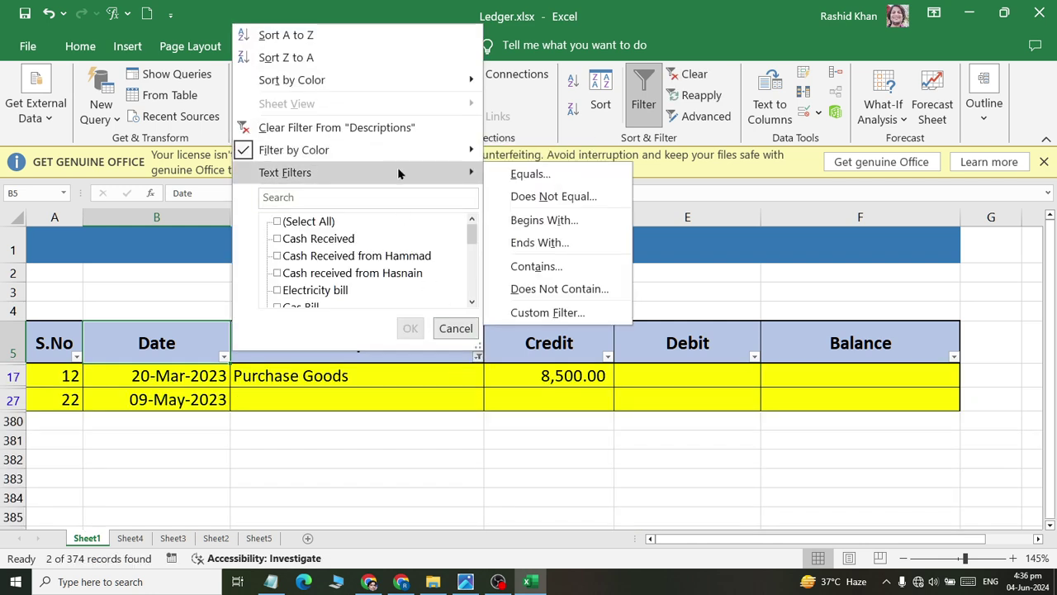
left_click(528, 170)
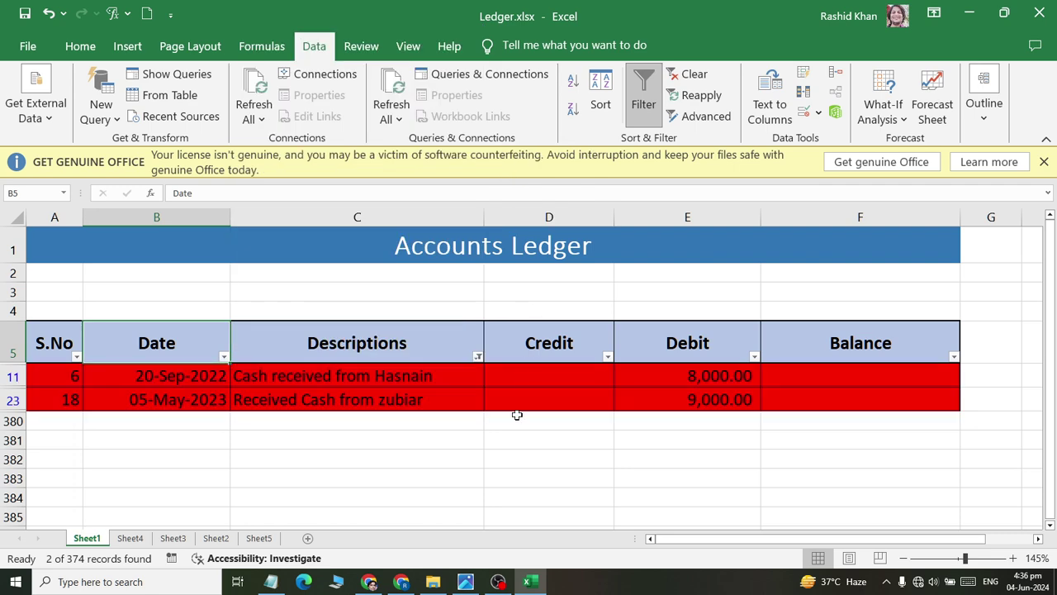
left_click(688, 75)
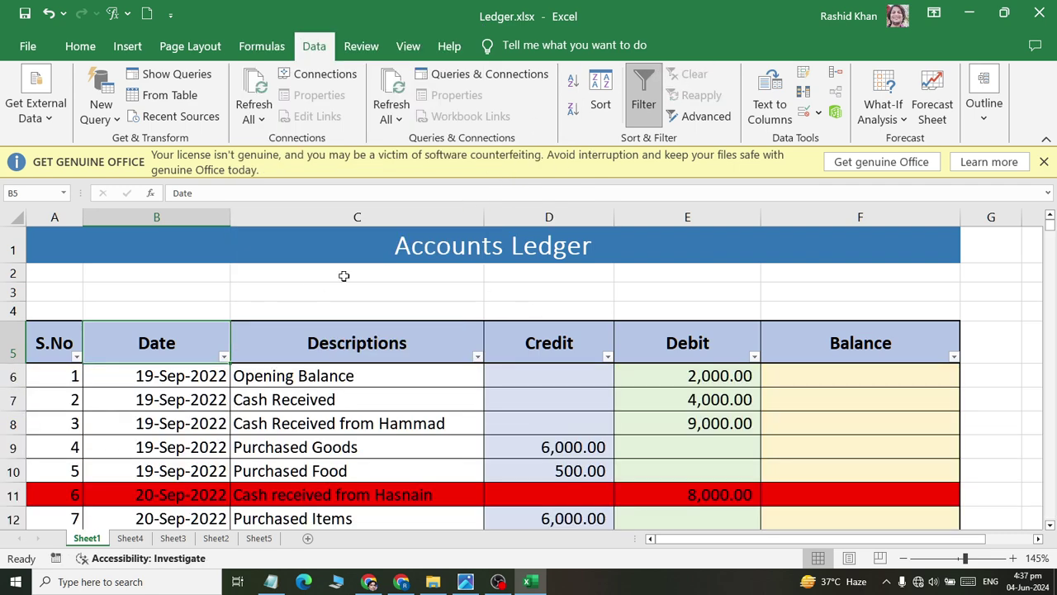
Switch off the header filter arrows and select cell C7.
left_click(651, 95)
left_click(238, 403)
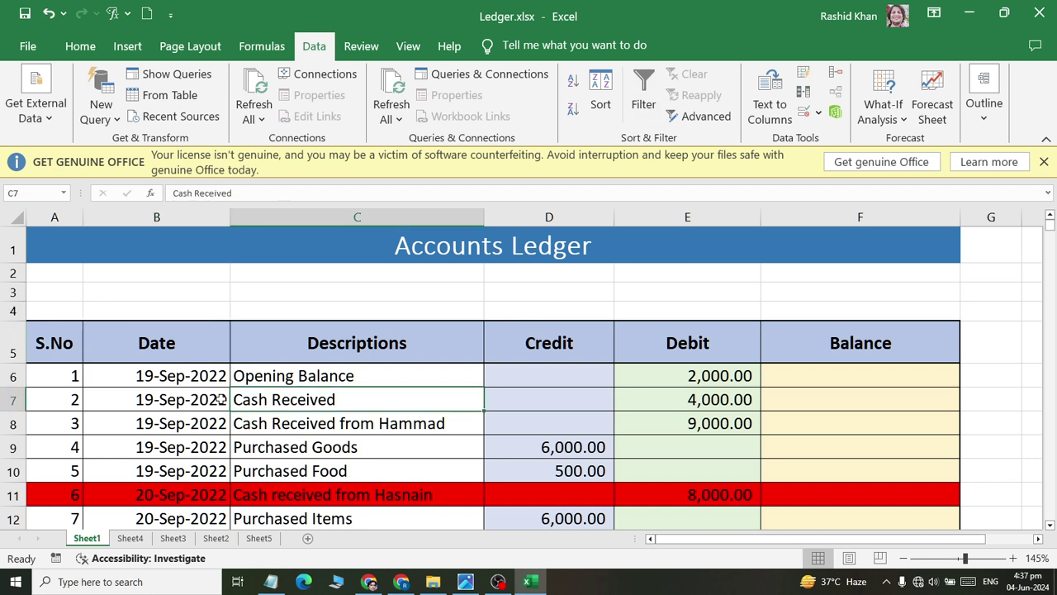